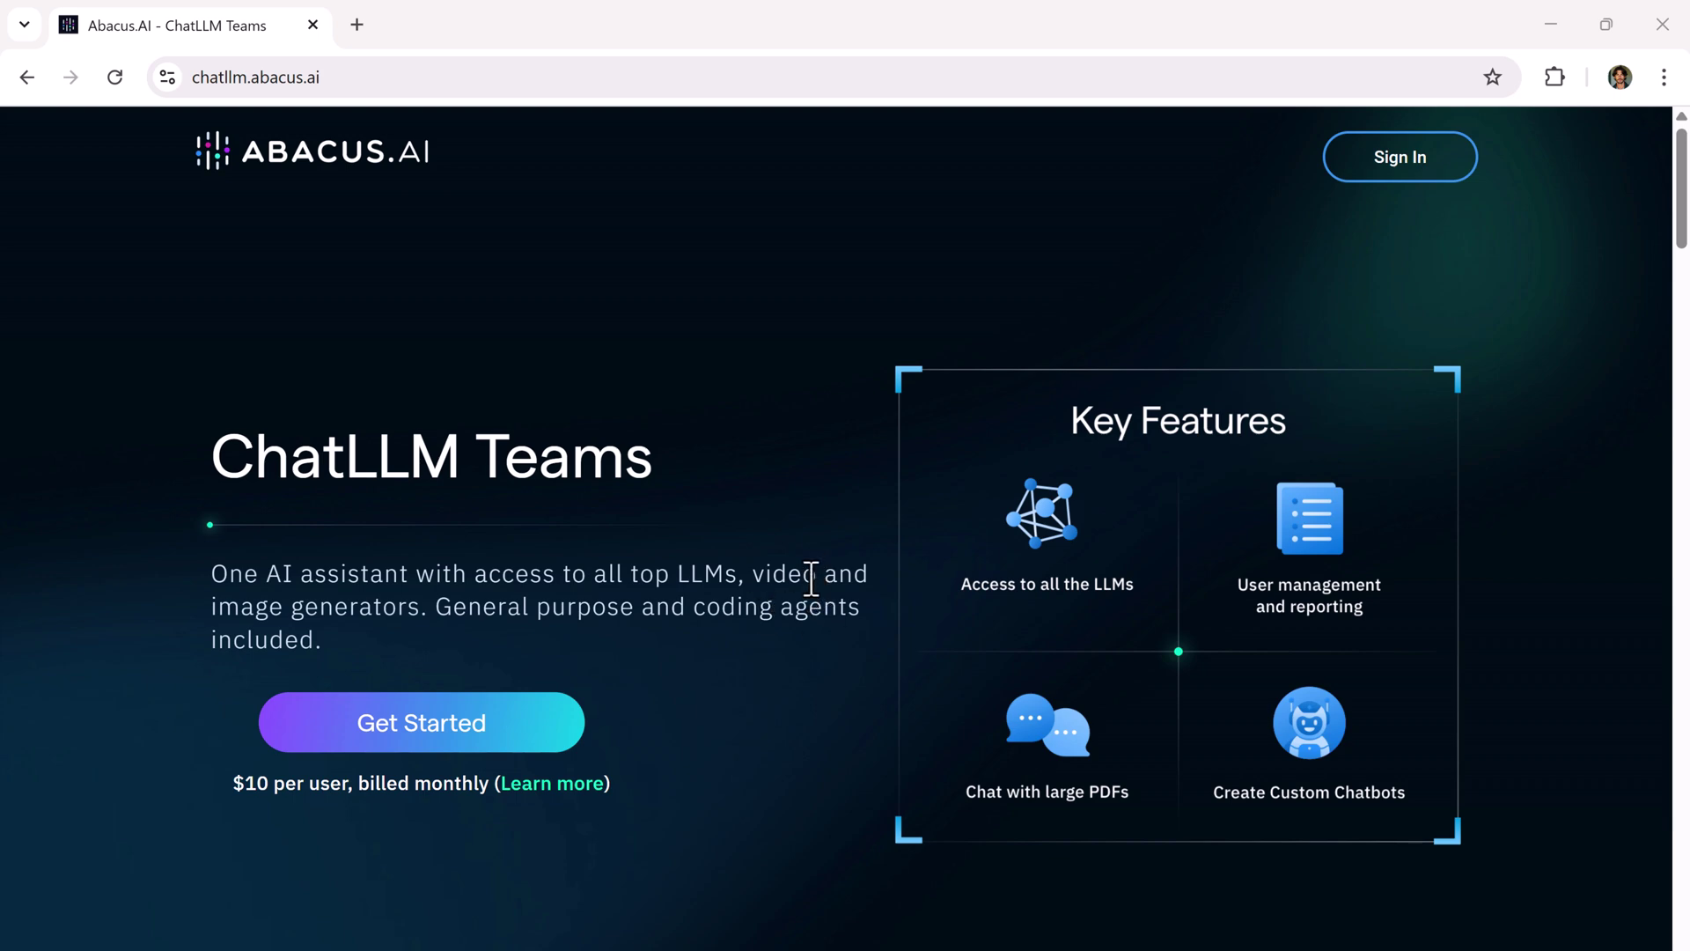
Scroll down the landing page and step the feature slides from DeepAgent to FLUX.1 image generation.
scroll(810, 647, "down", 8)
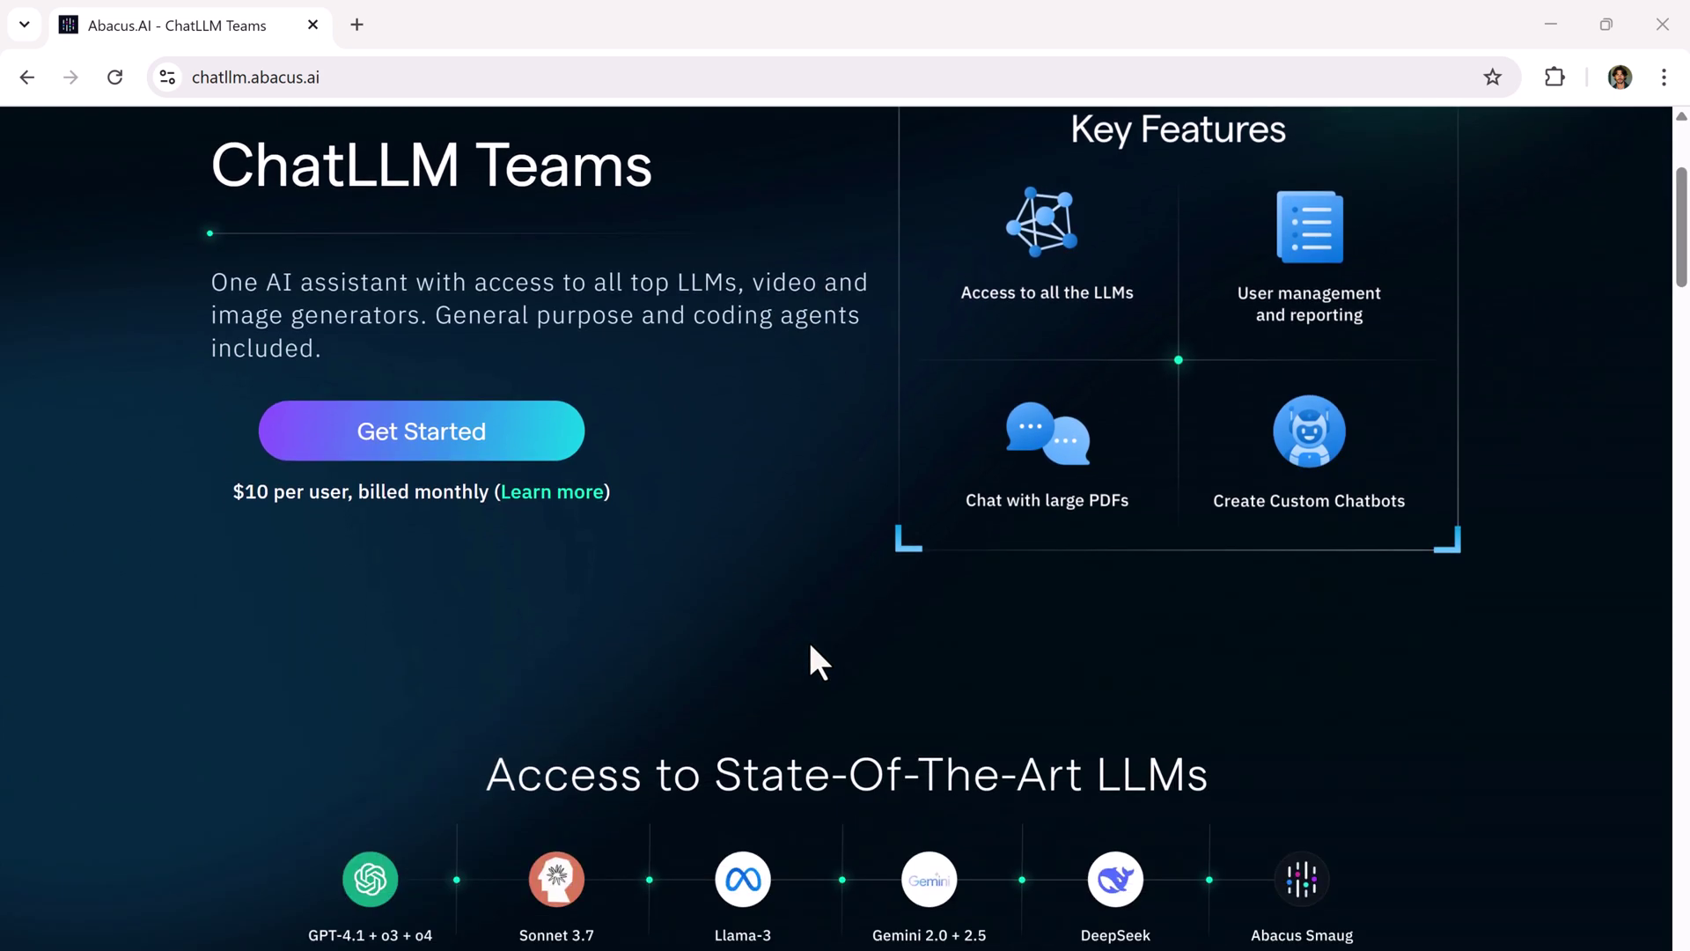
scroll(748, 638, "down", 1)
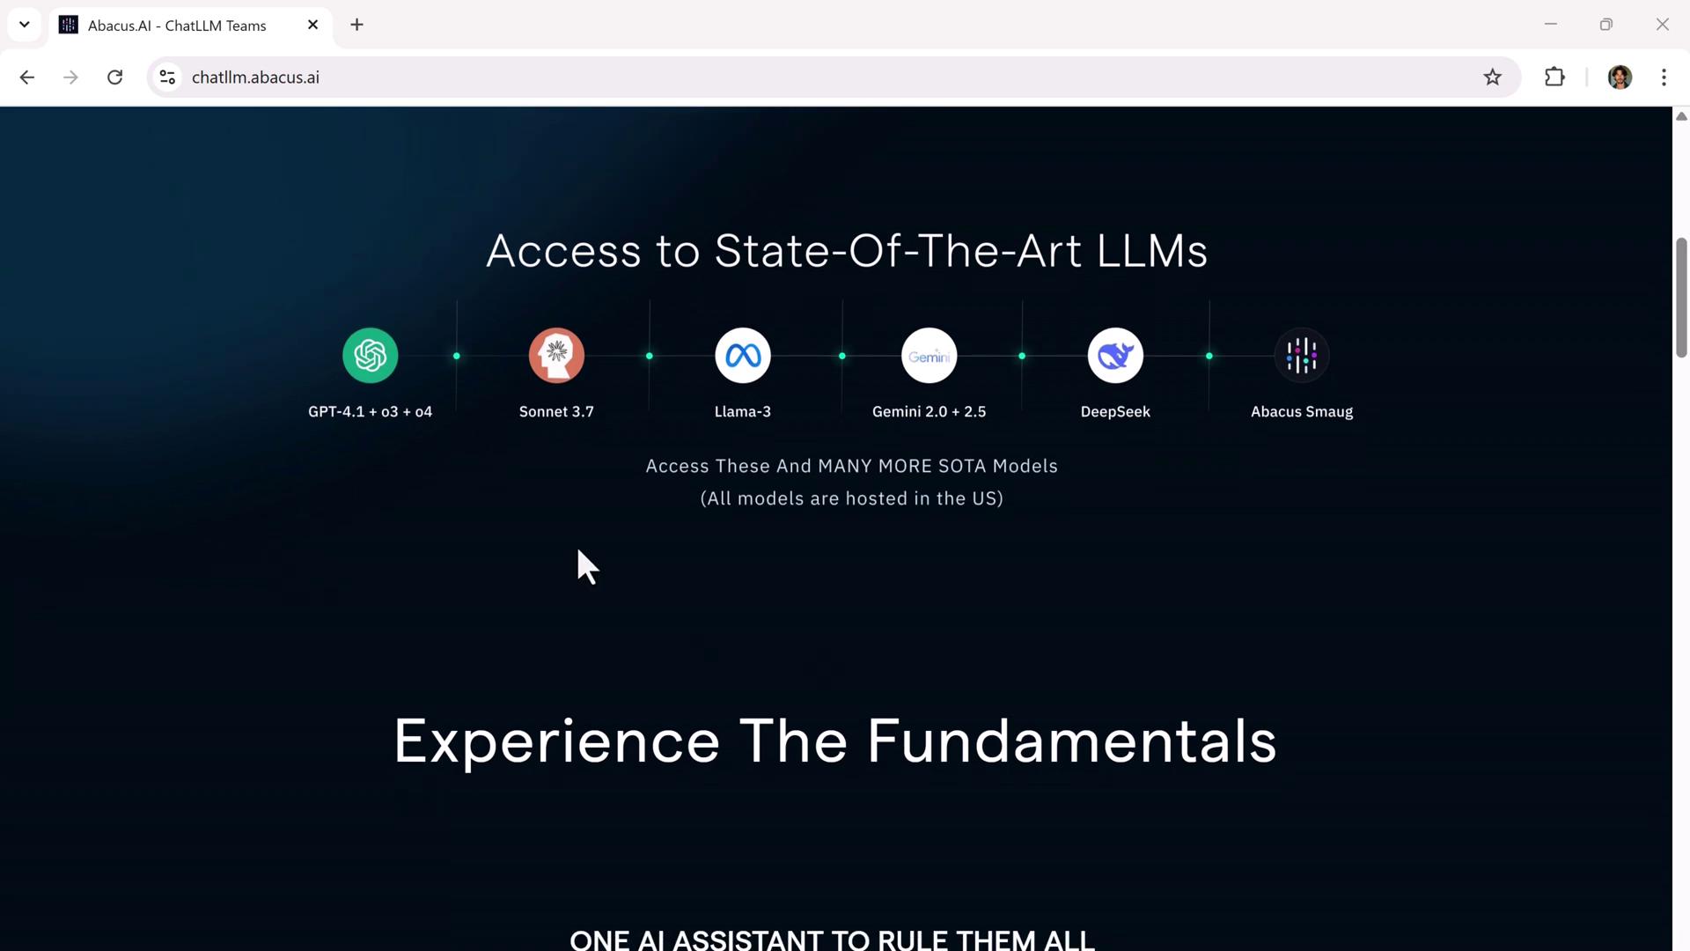
scroll(1269, 557, "down", 7)
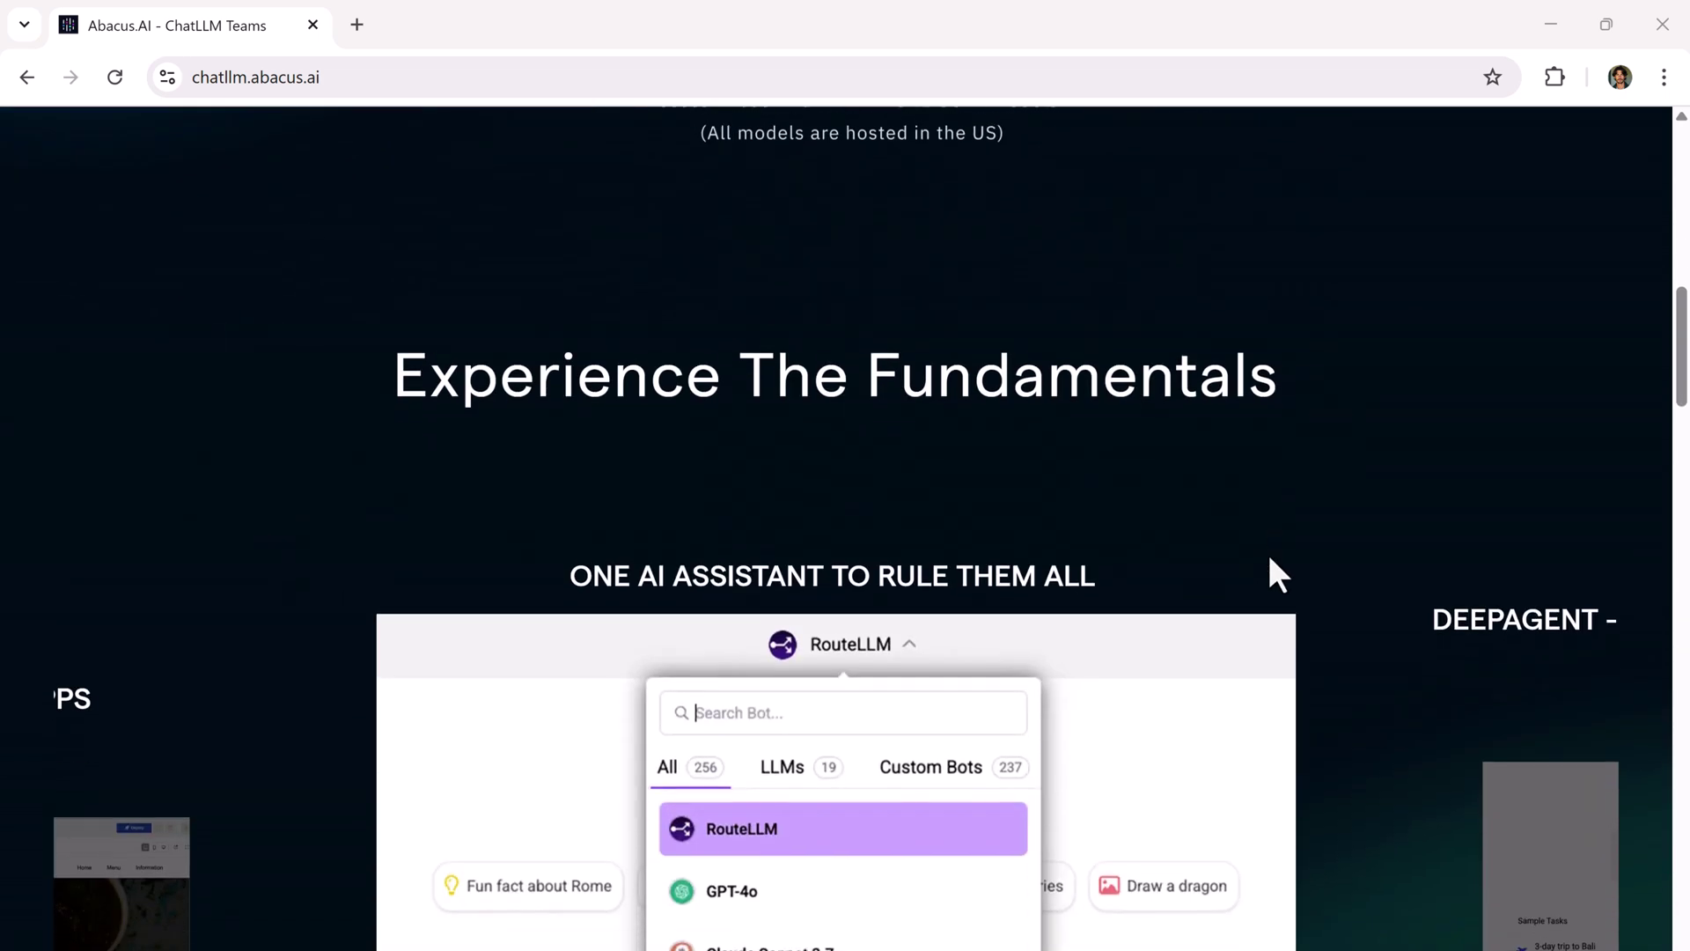
scroll(1269, 574, "down", 1)
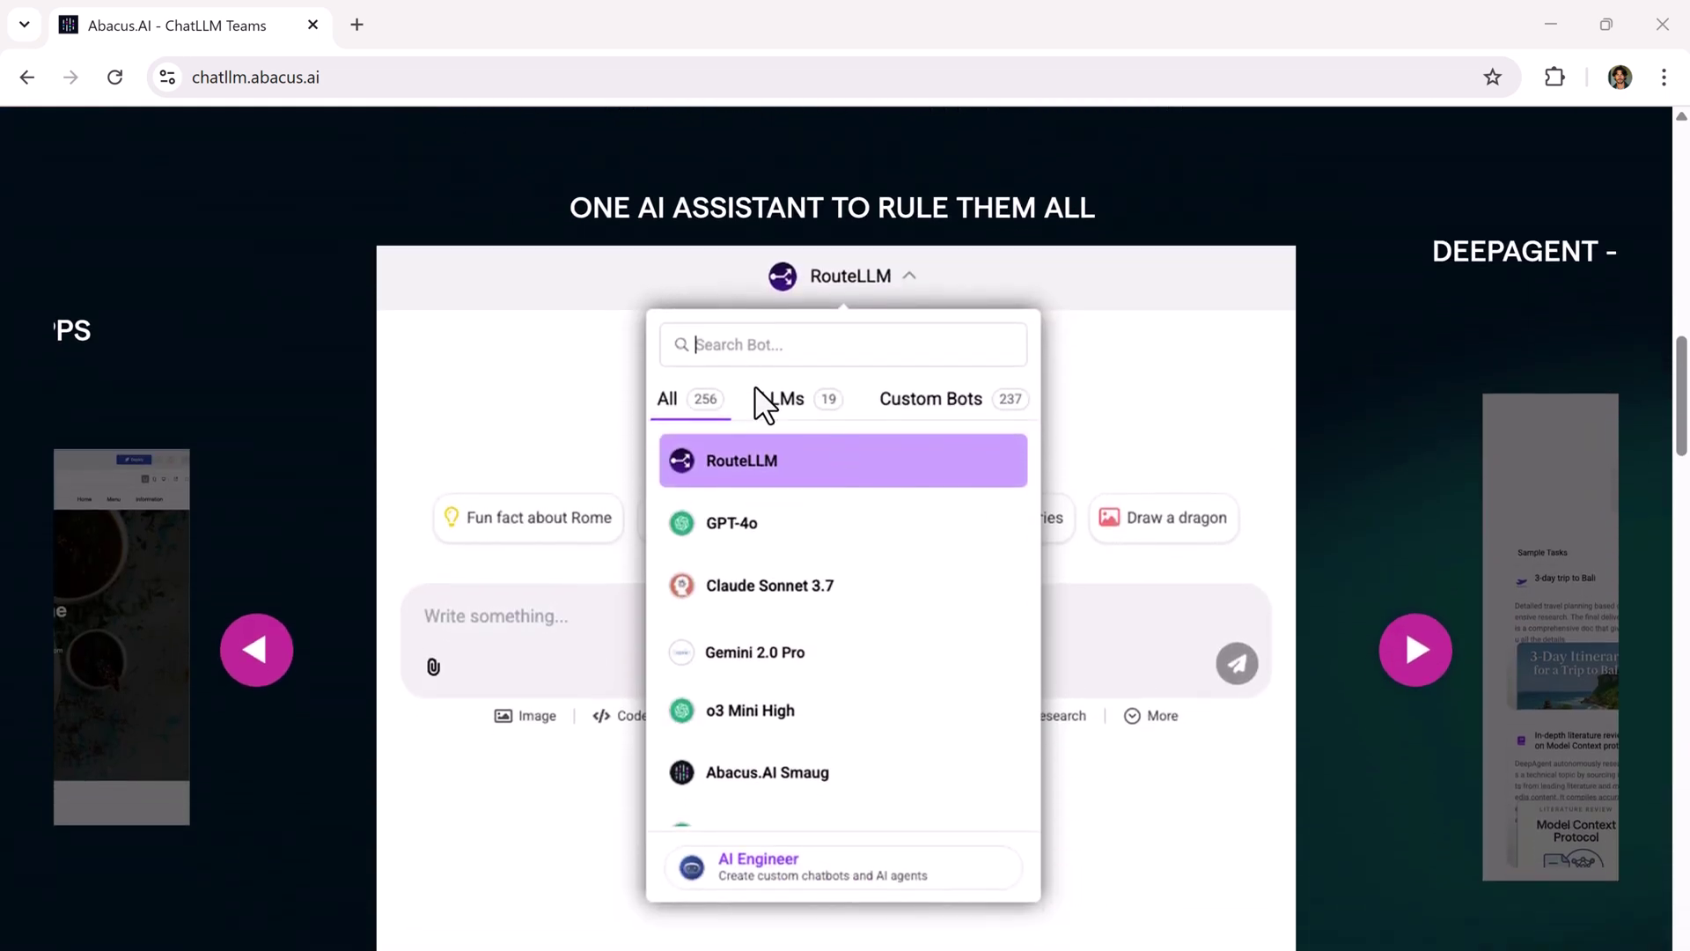
scroll(1454, 792, "down", 1)
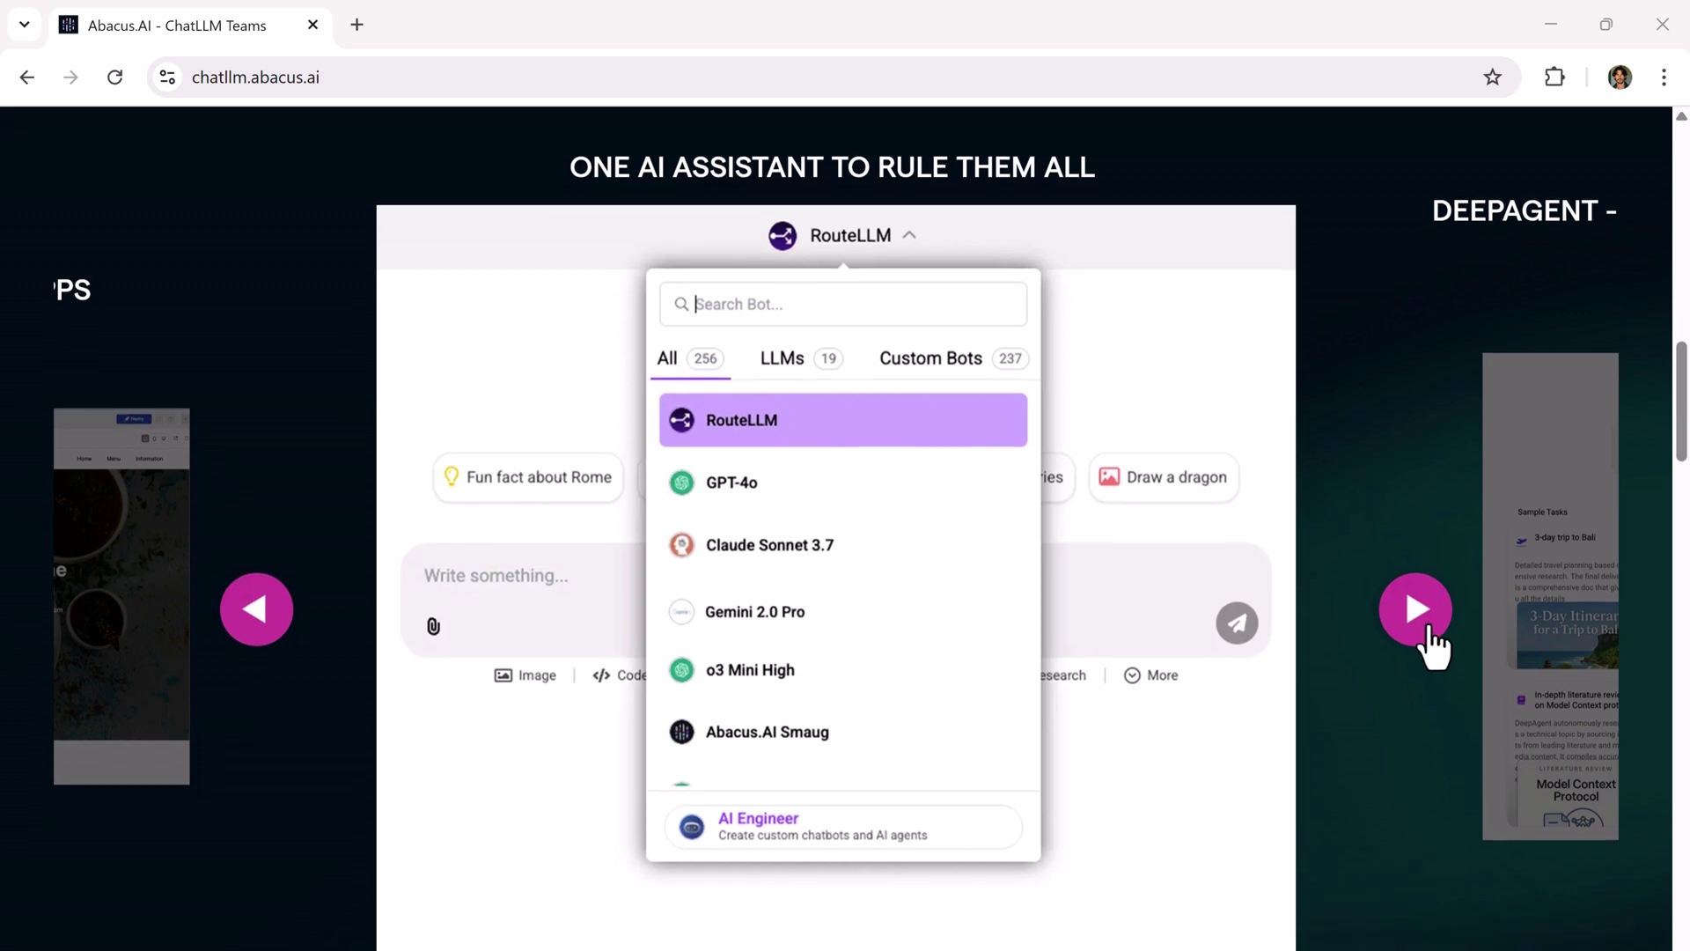
left_click(1417, 651)
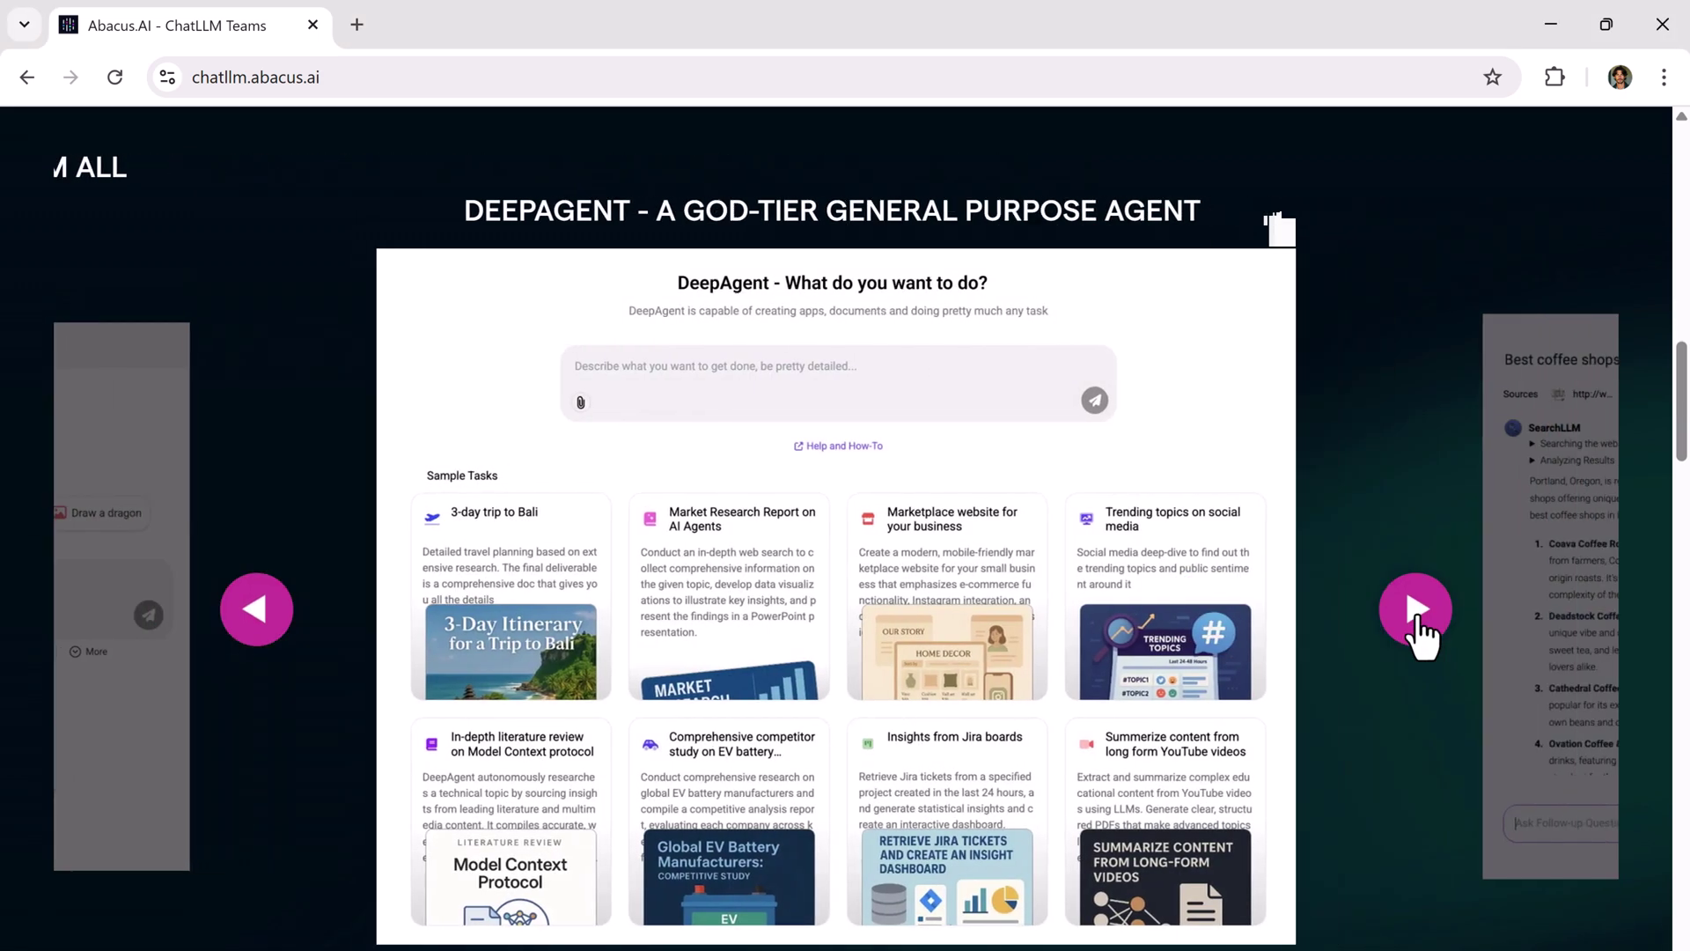
left_click(1419, 618)
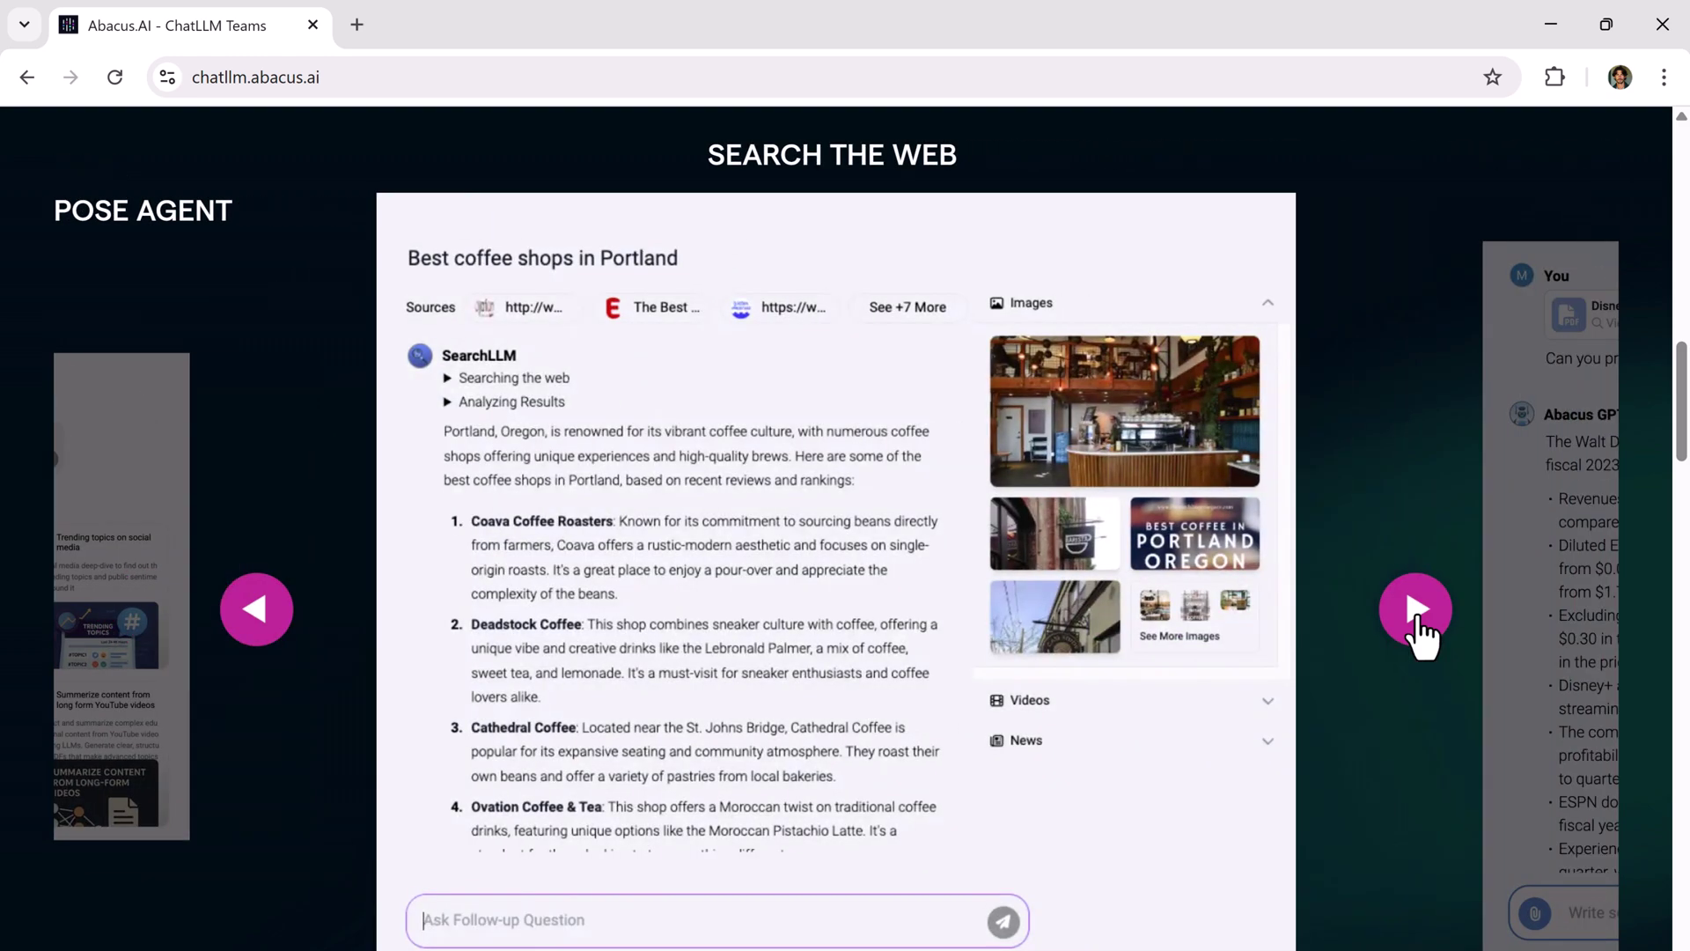
left_click(1419, 620)
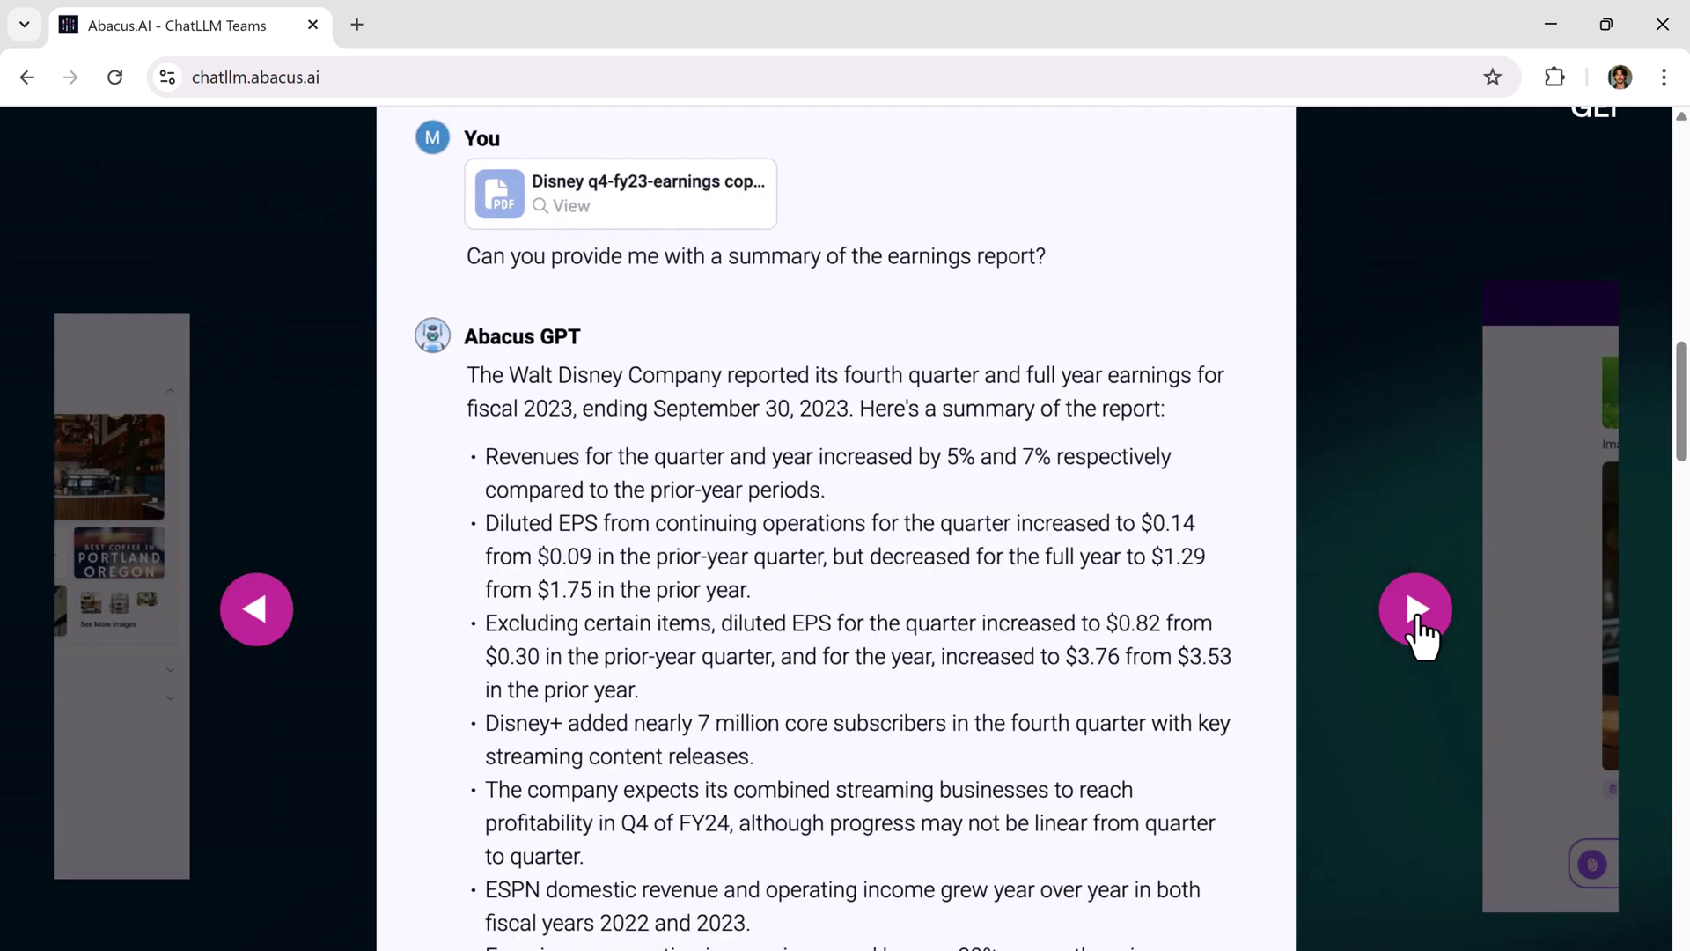
left_click(1418, 620)
Continue through the multi-model image, video, projects, Deep Research and docs/PowerPoint slides.
left_click(1418, 620)
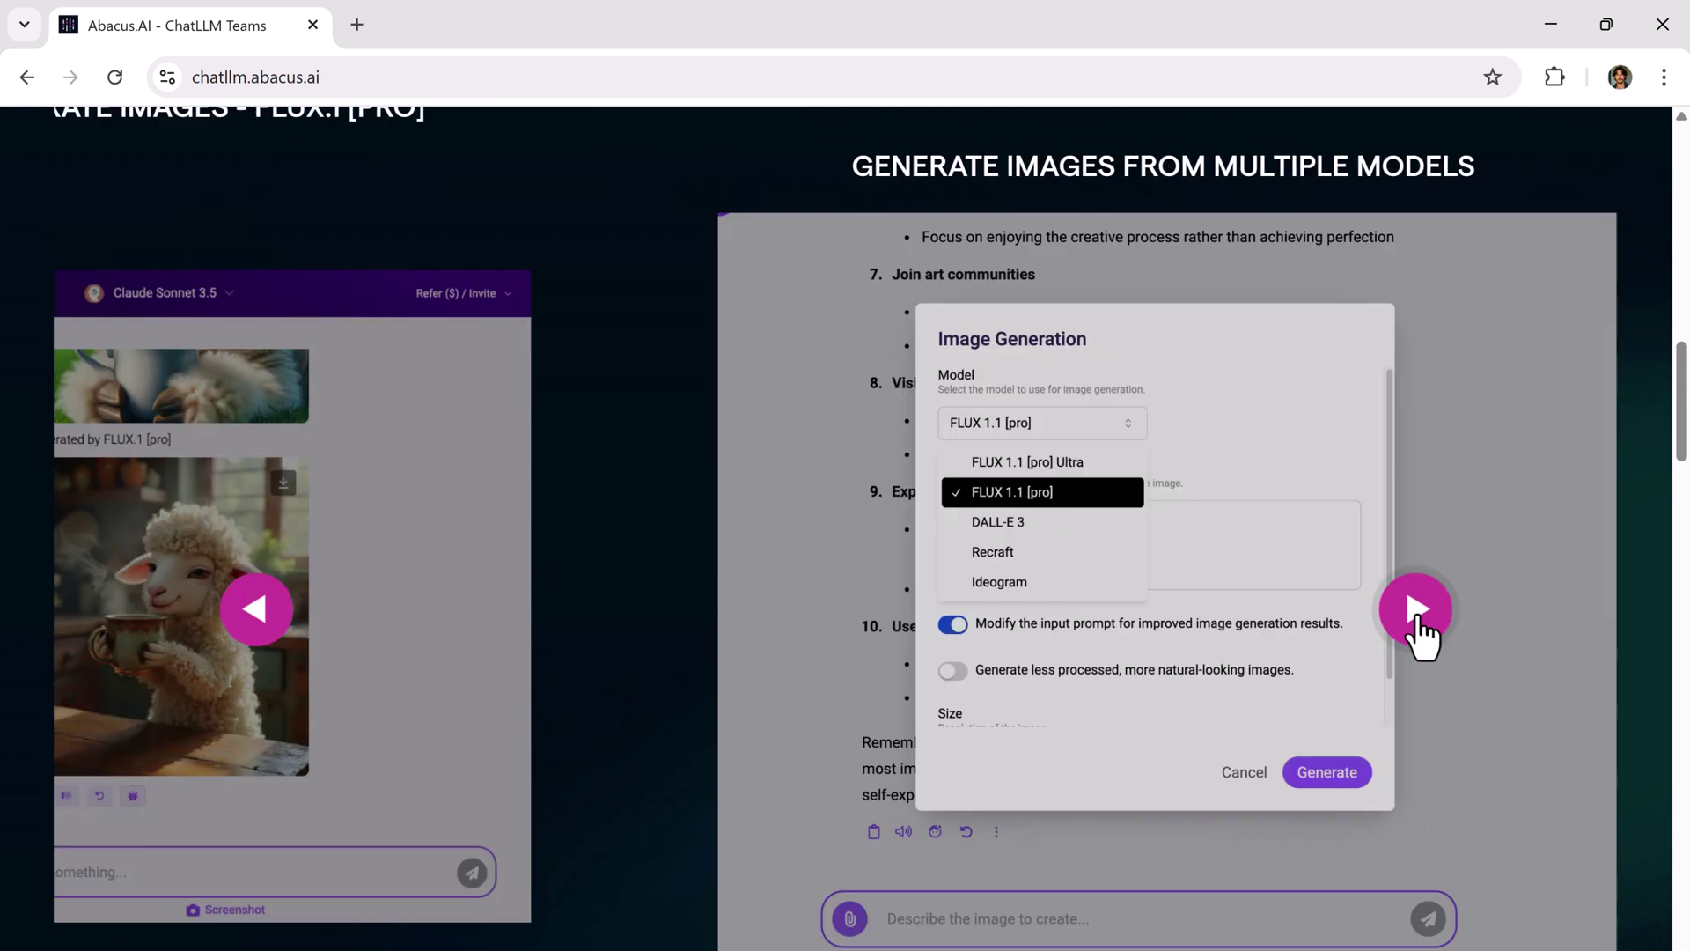
left_click(1419, 621)
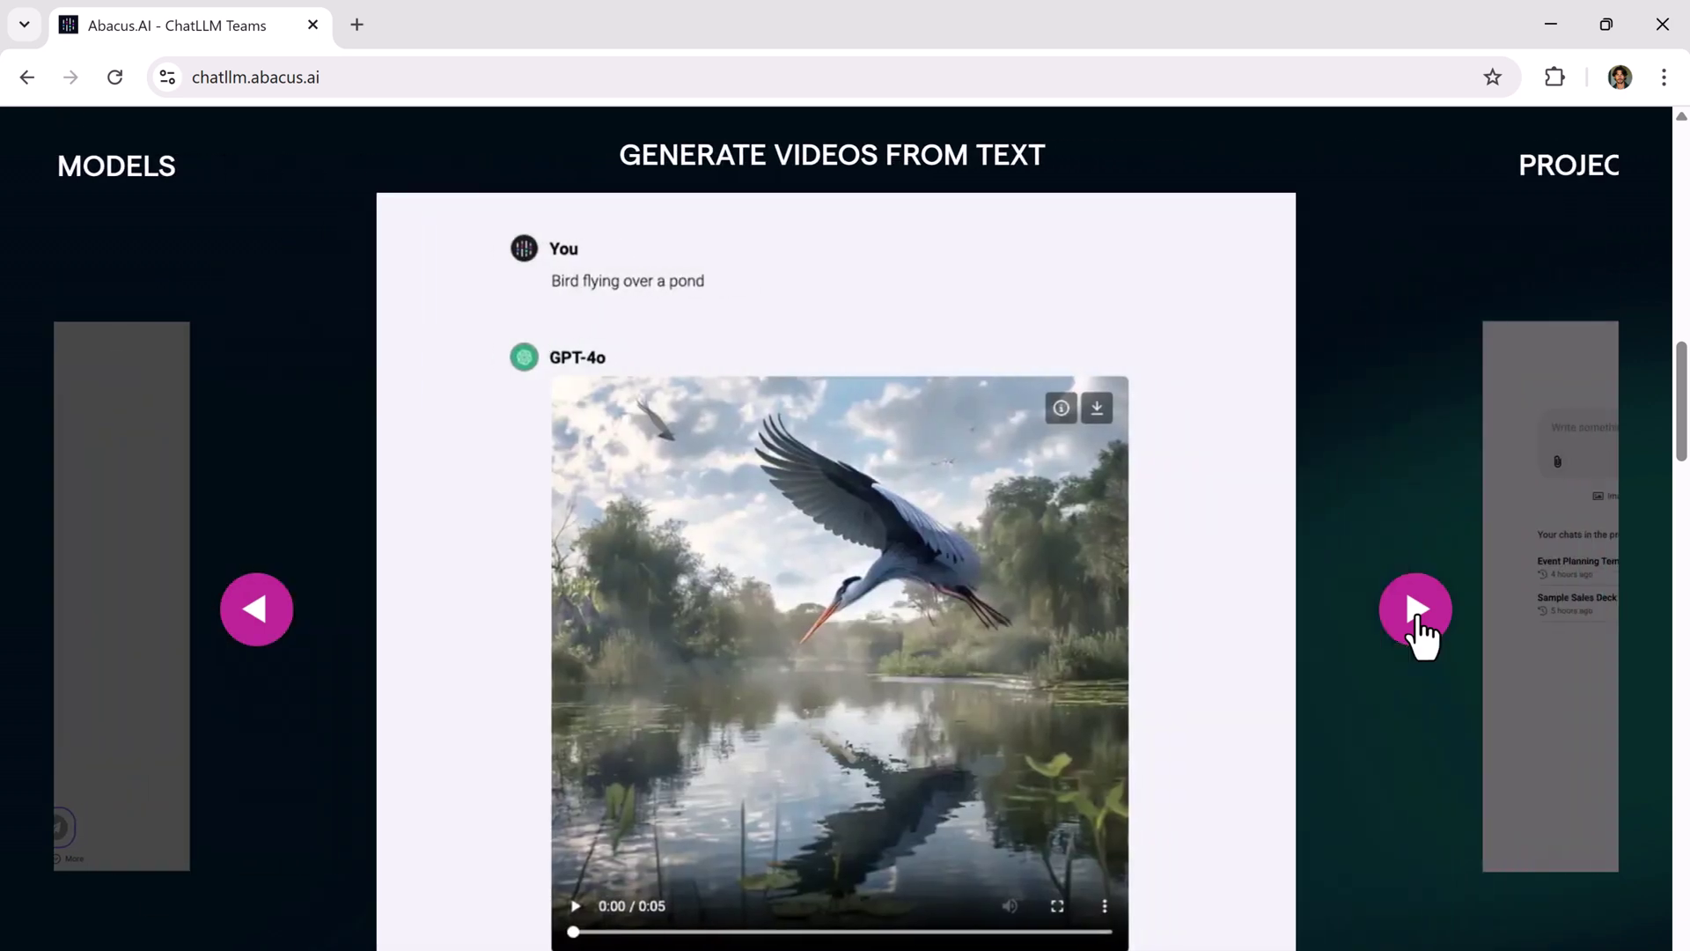
left_click(1419, 620)
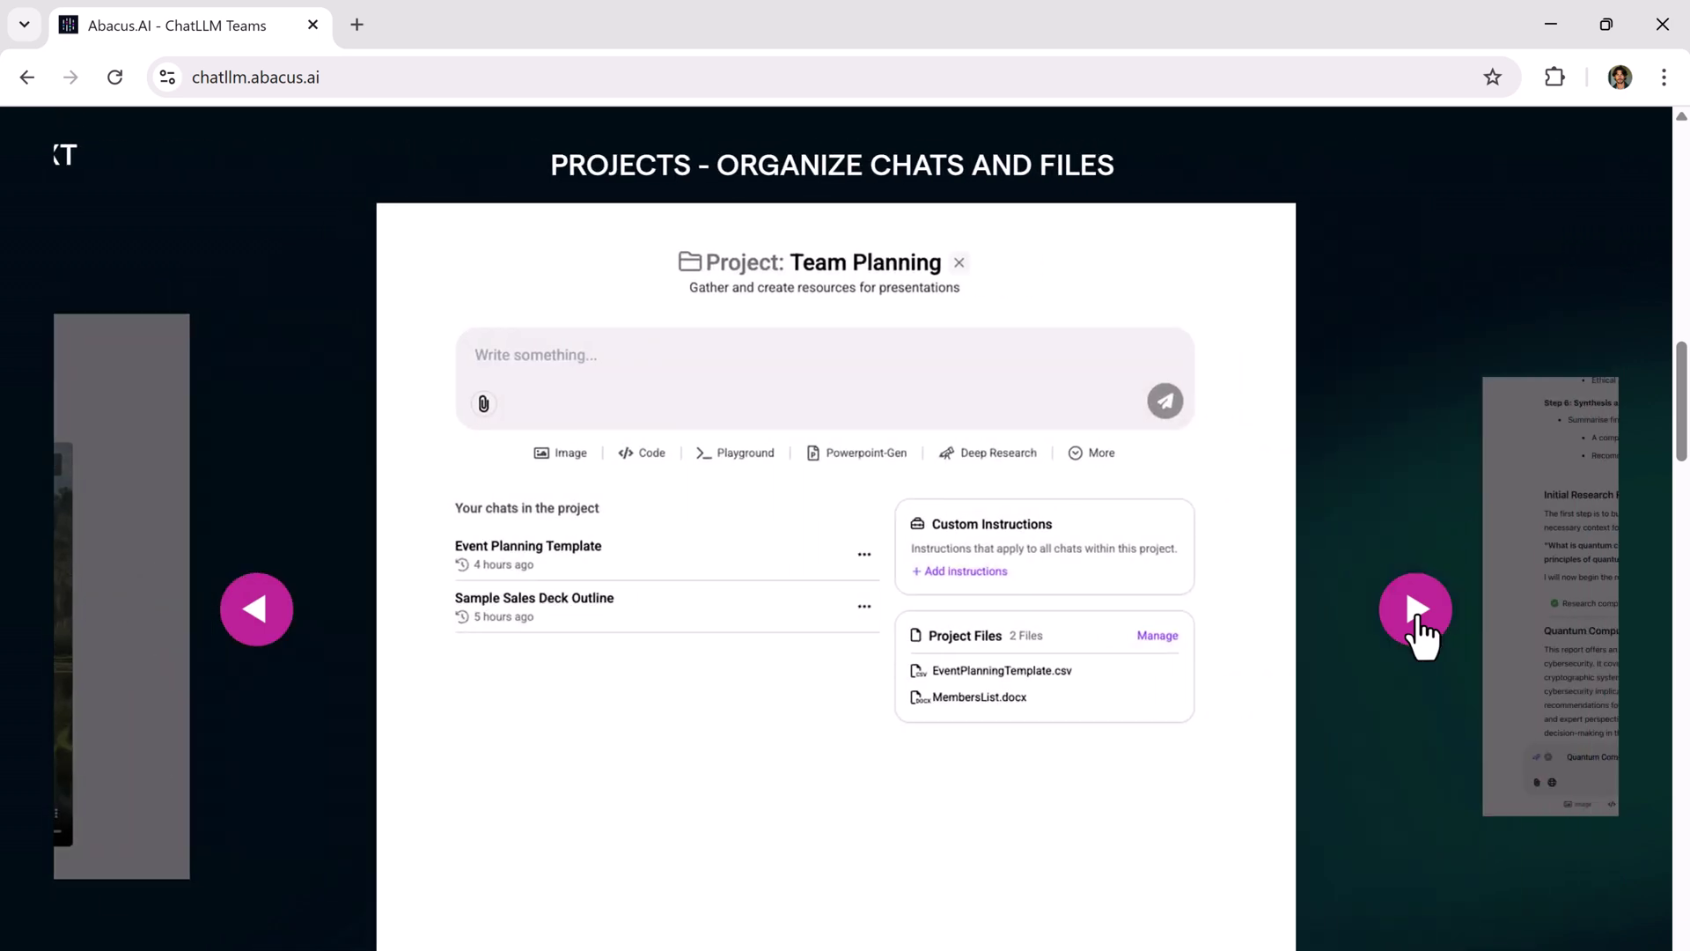
left_click(1418, 620)
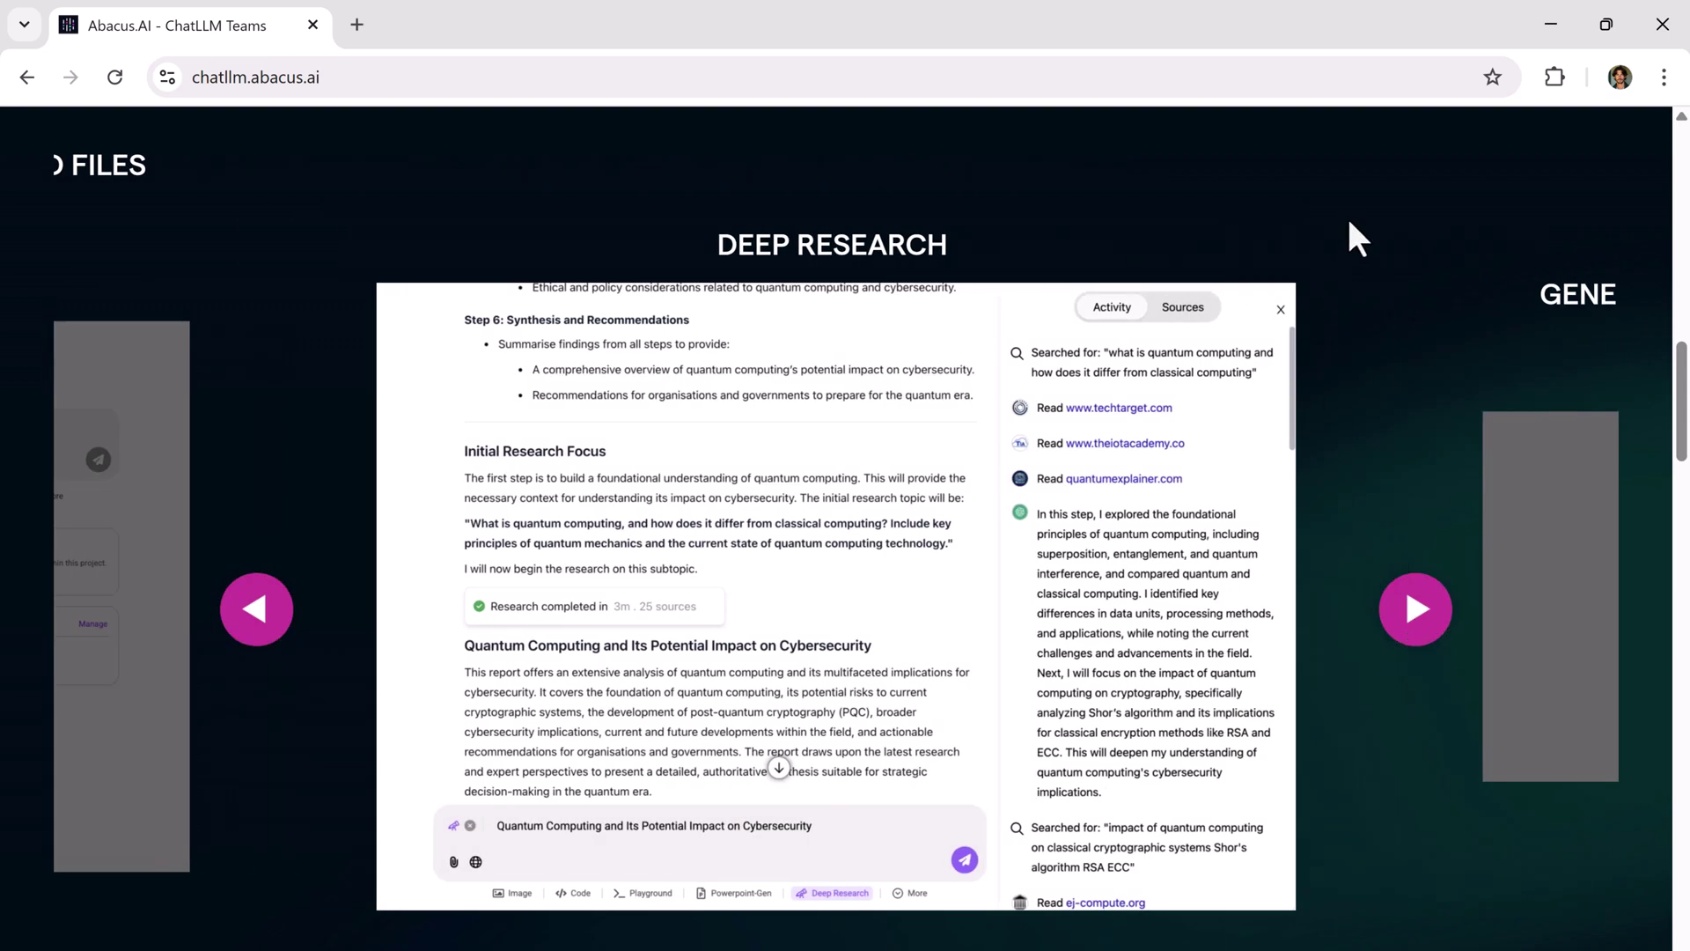
left_click(1414, 615)
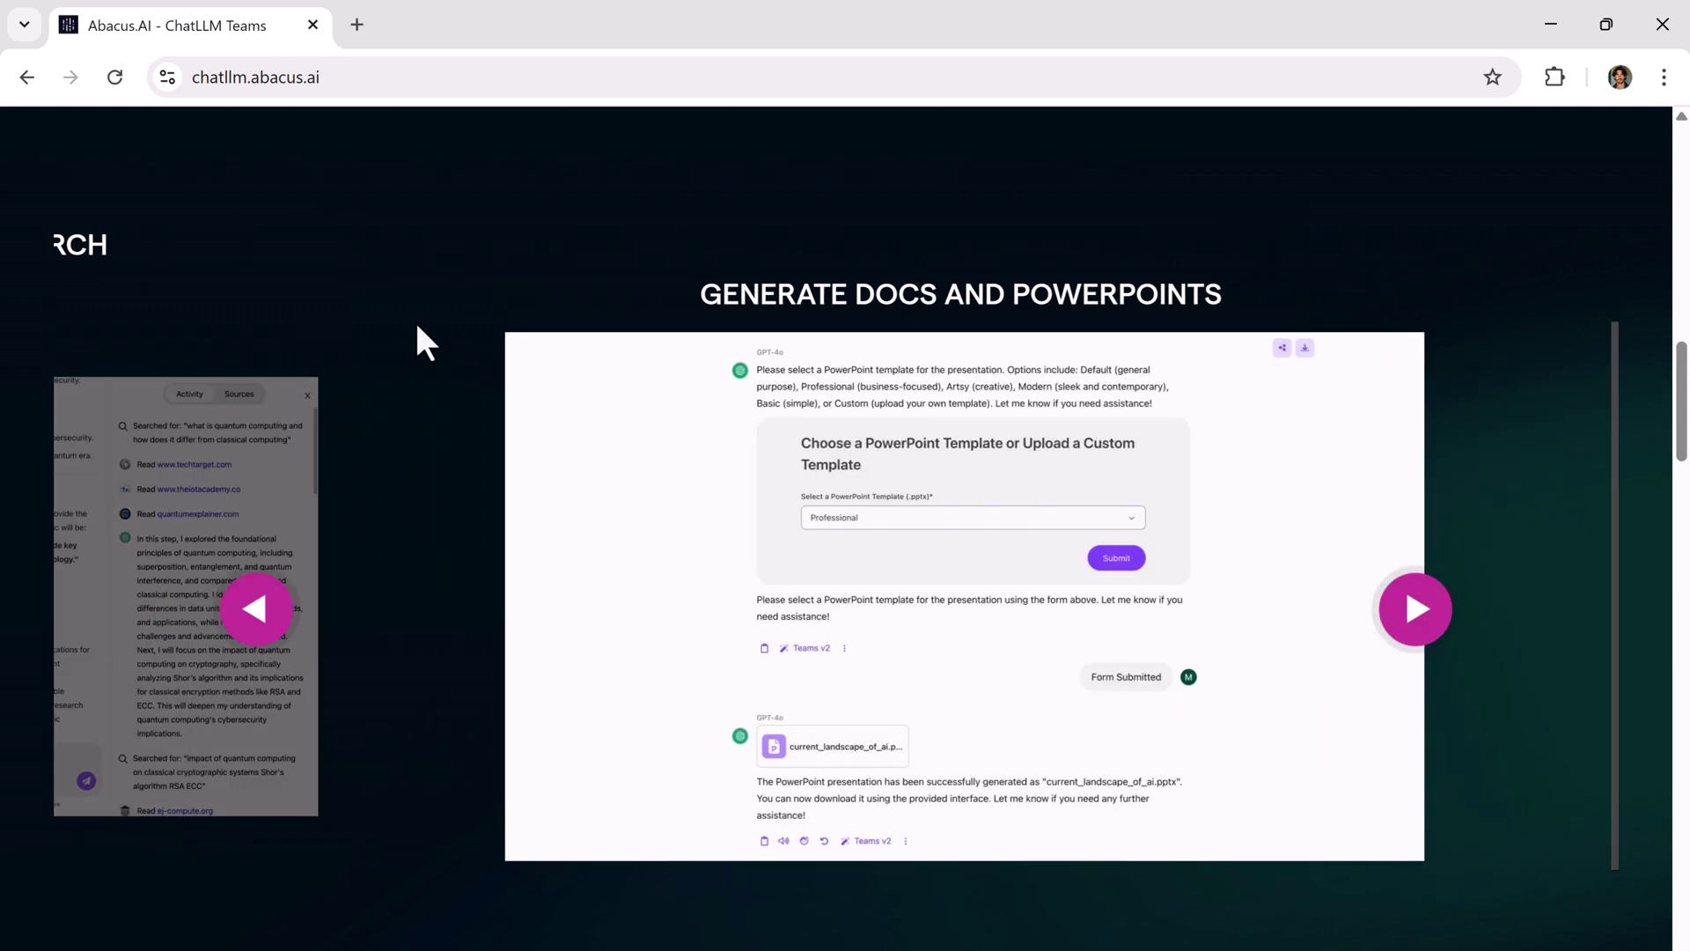
Scroll further down to the 'An AI Brain That Connects All Your Tools' section.
scroll(1190, 336, "down", 10)
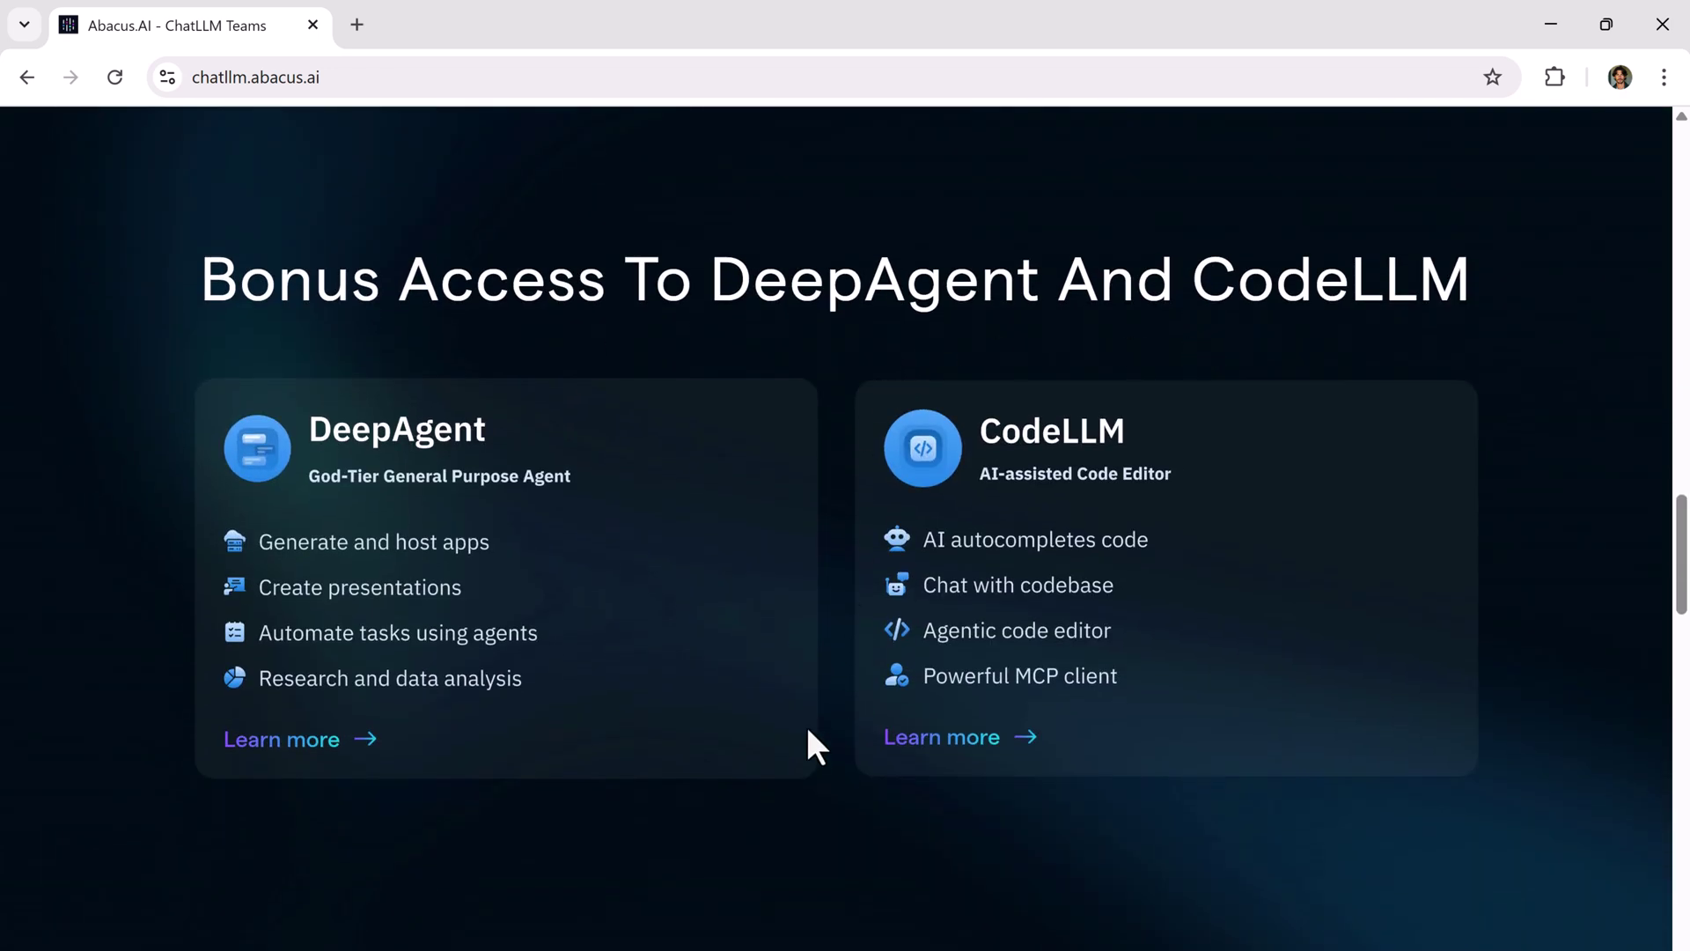
scroll(808, 730, "down", 8)
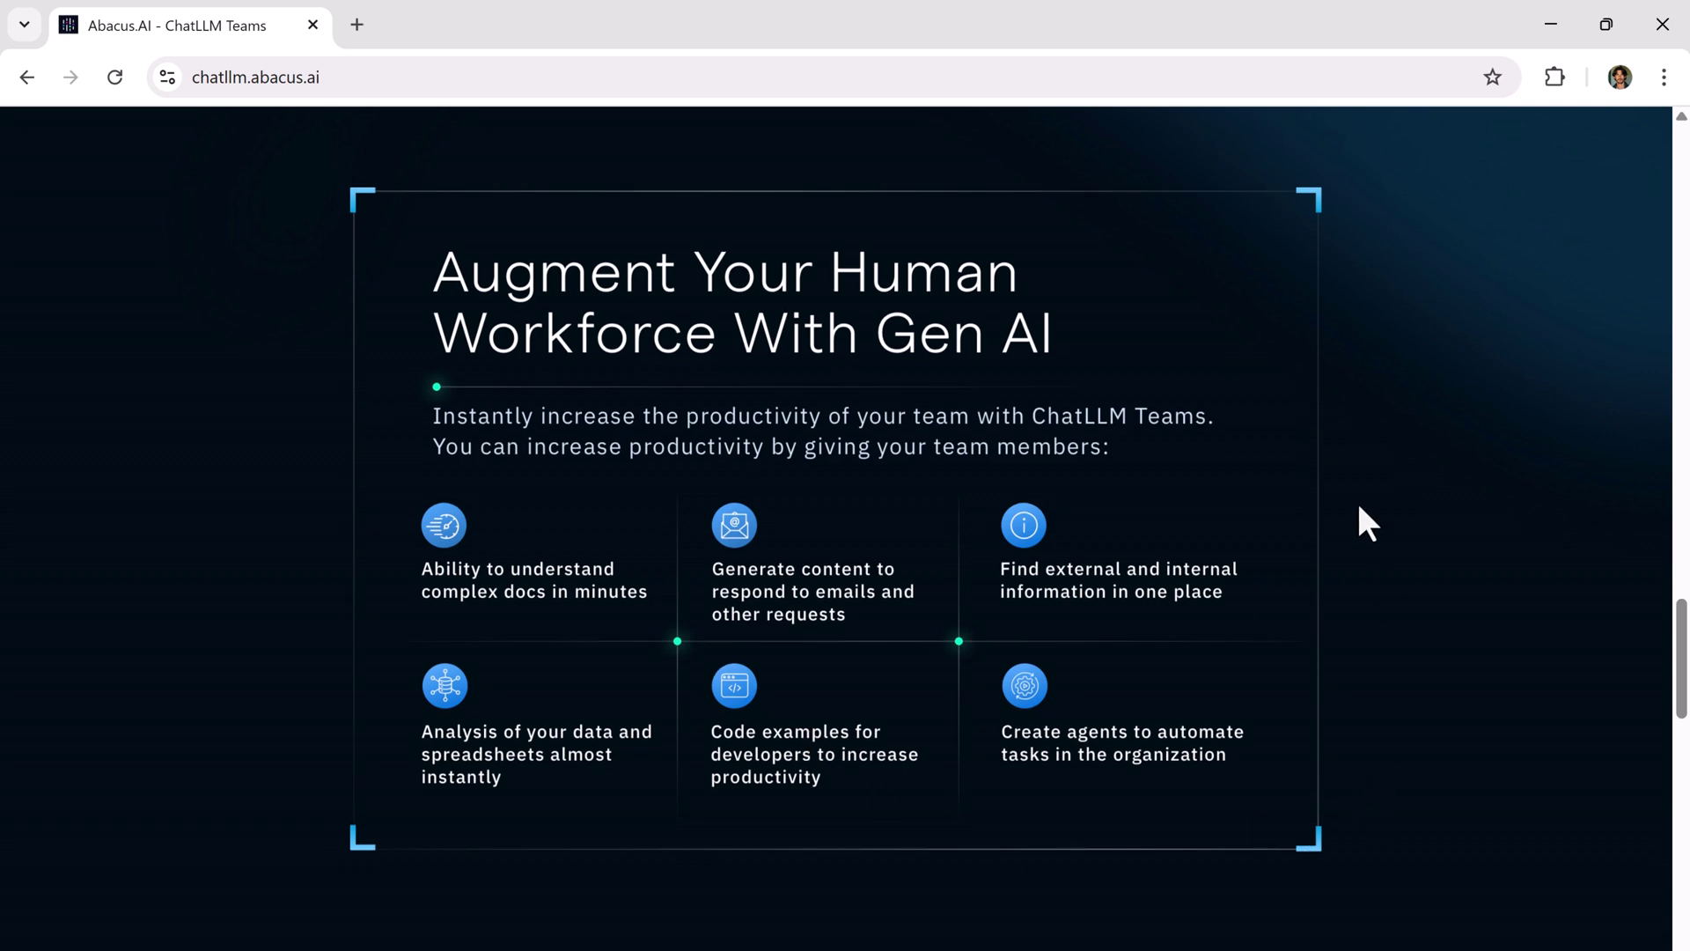
scroll(1360, 508, "down", 10)
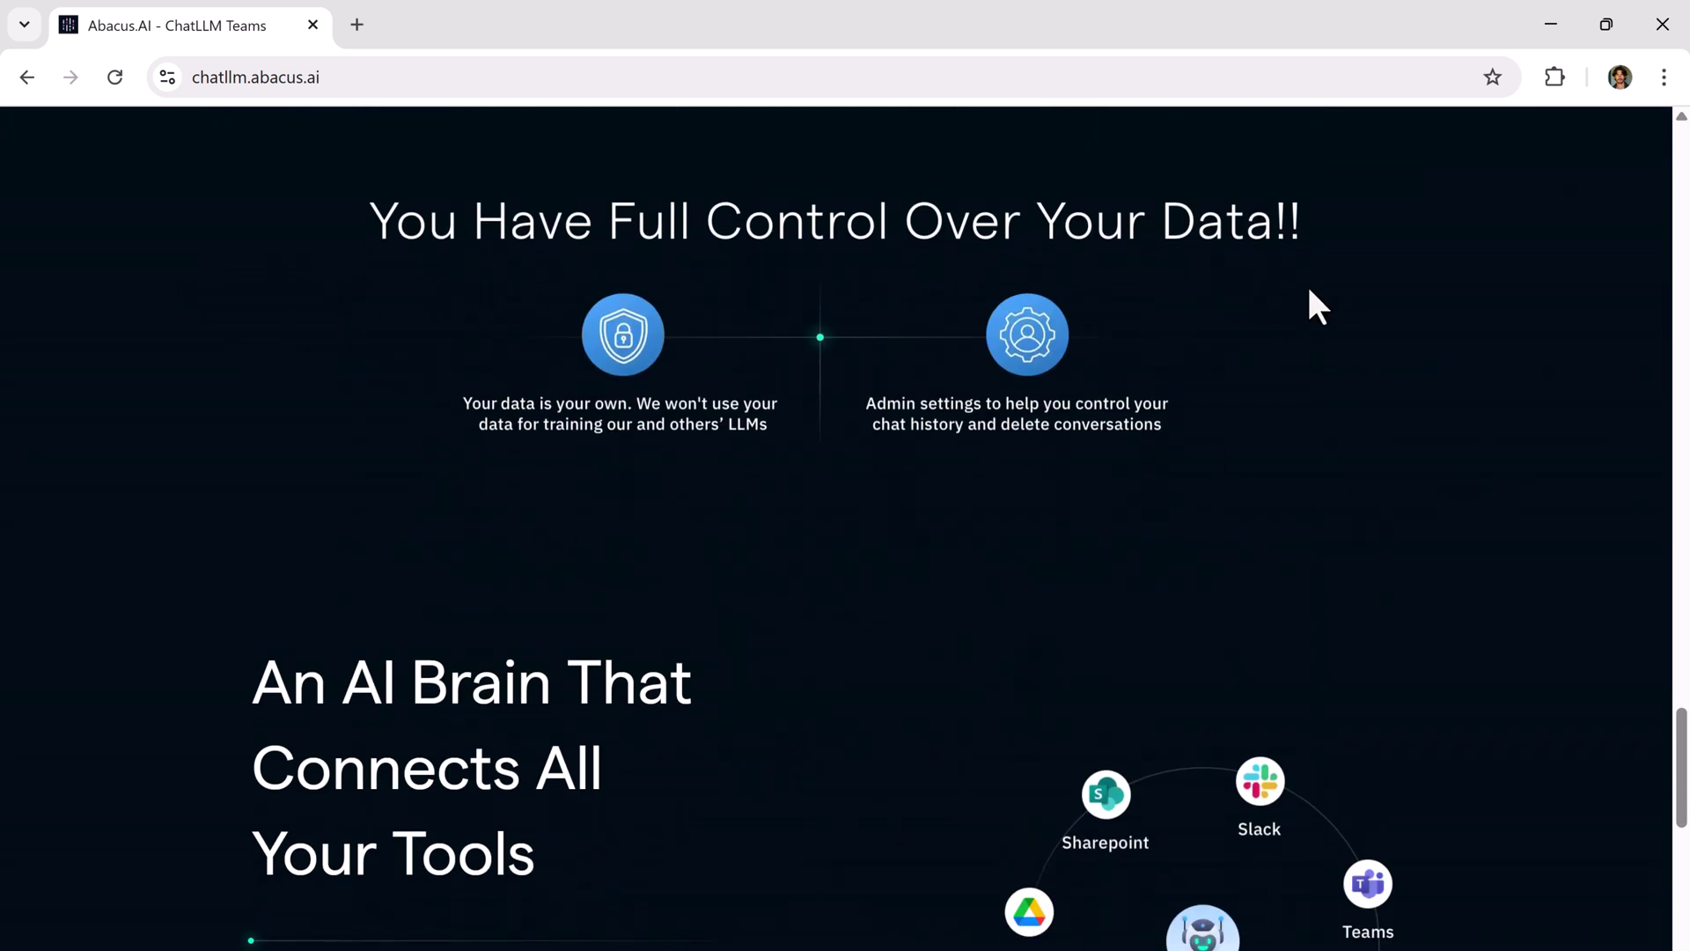
scroll(566, 660, "down", 5)
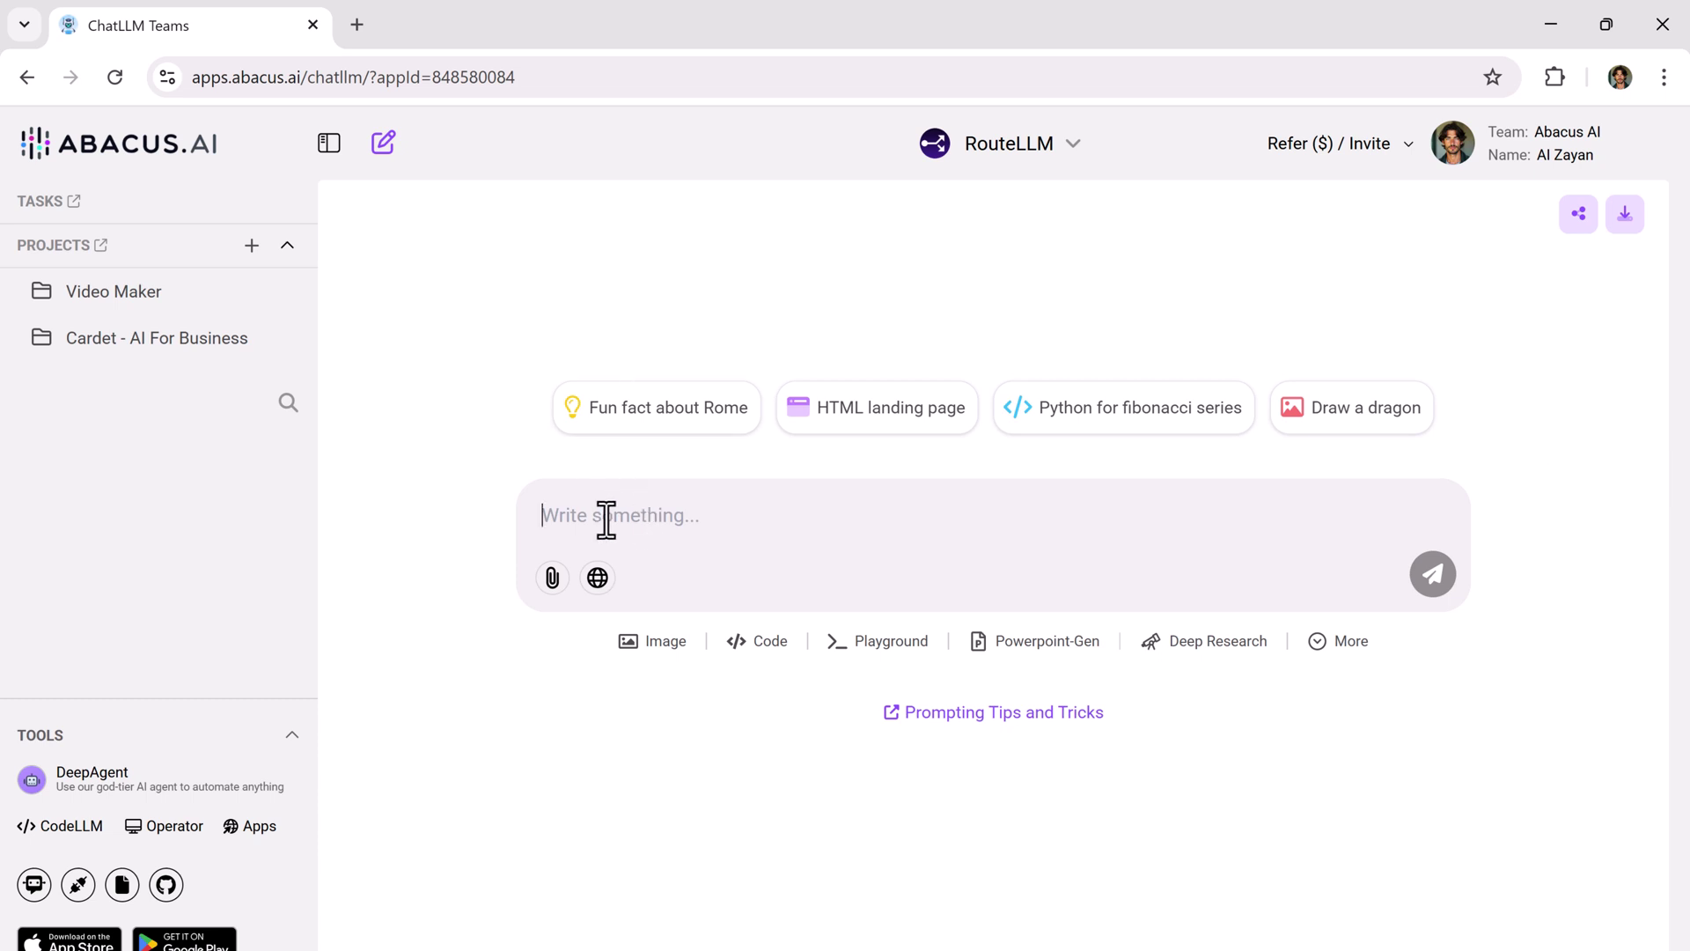
Try the Image, Code, Playground and Powerpoint-Gen chips, then open and close the More tools list.
left_click(1184, 505)
left_click(661, 643)
left_click(763, 651)
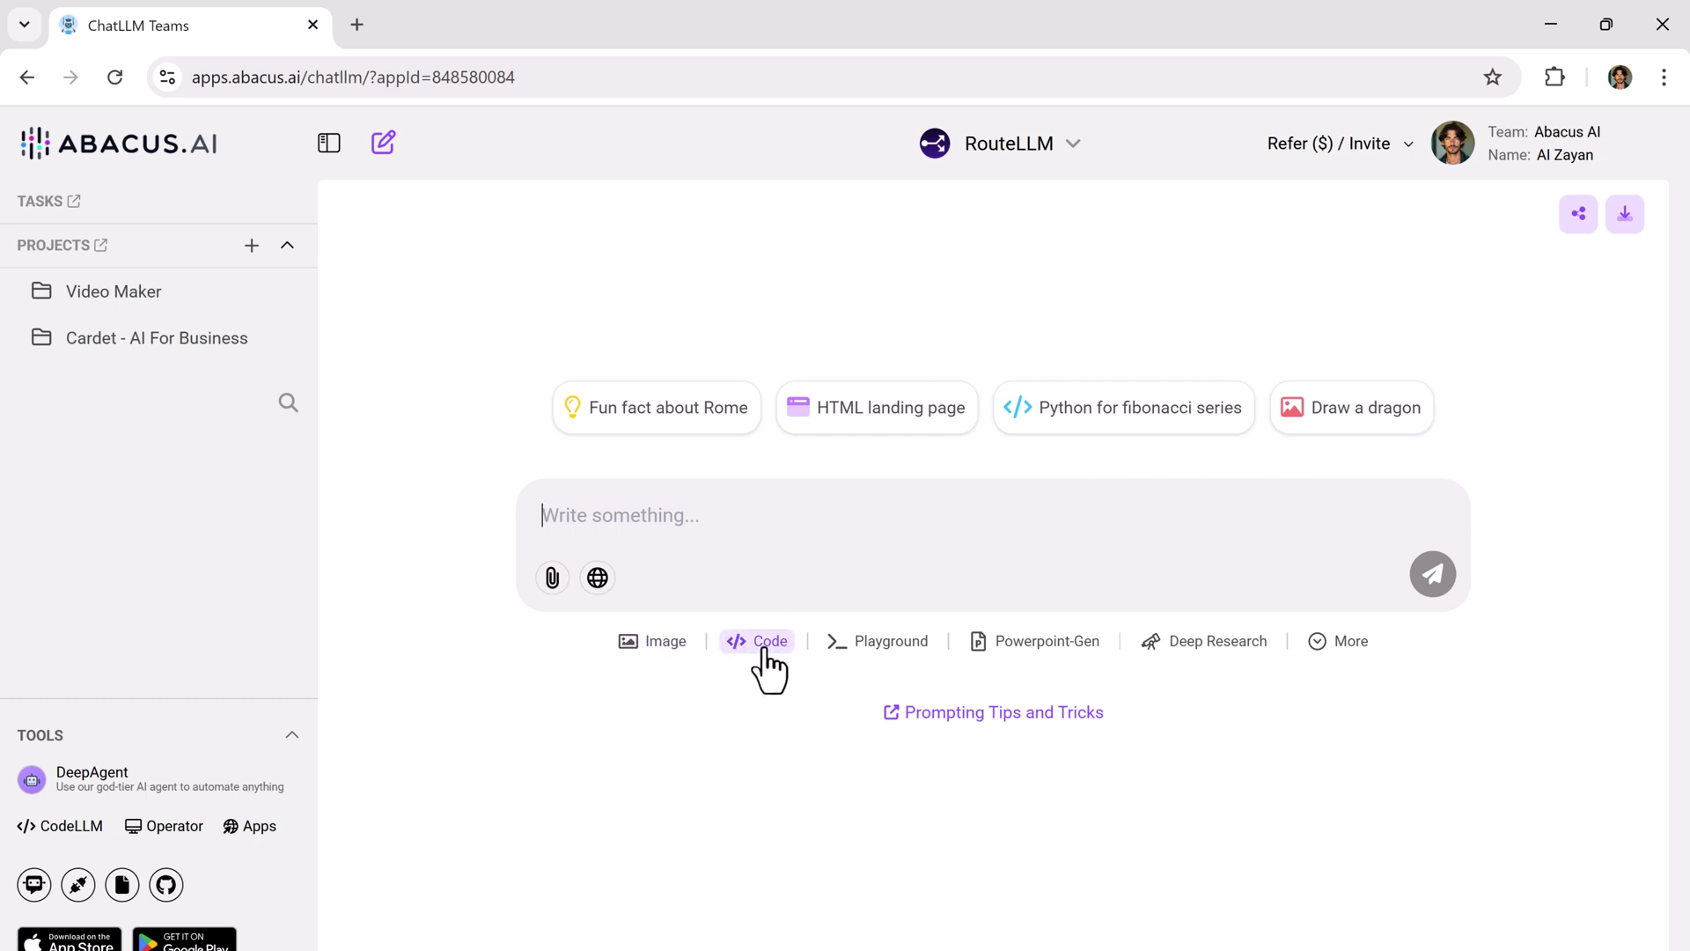
left_click(858, 652)
left_click(1021, 653)
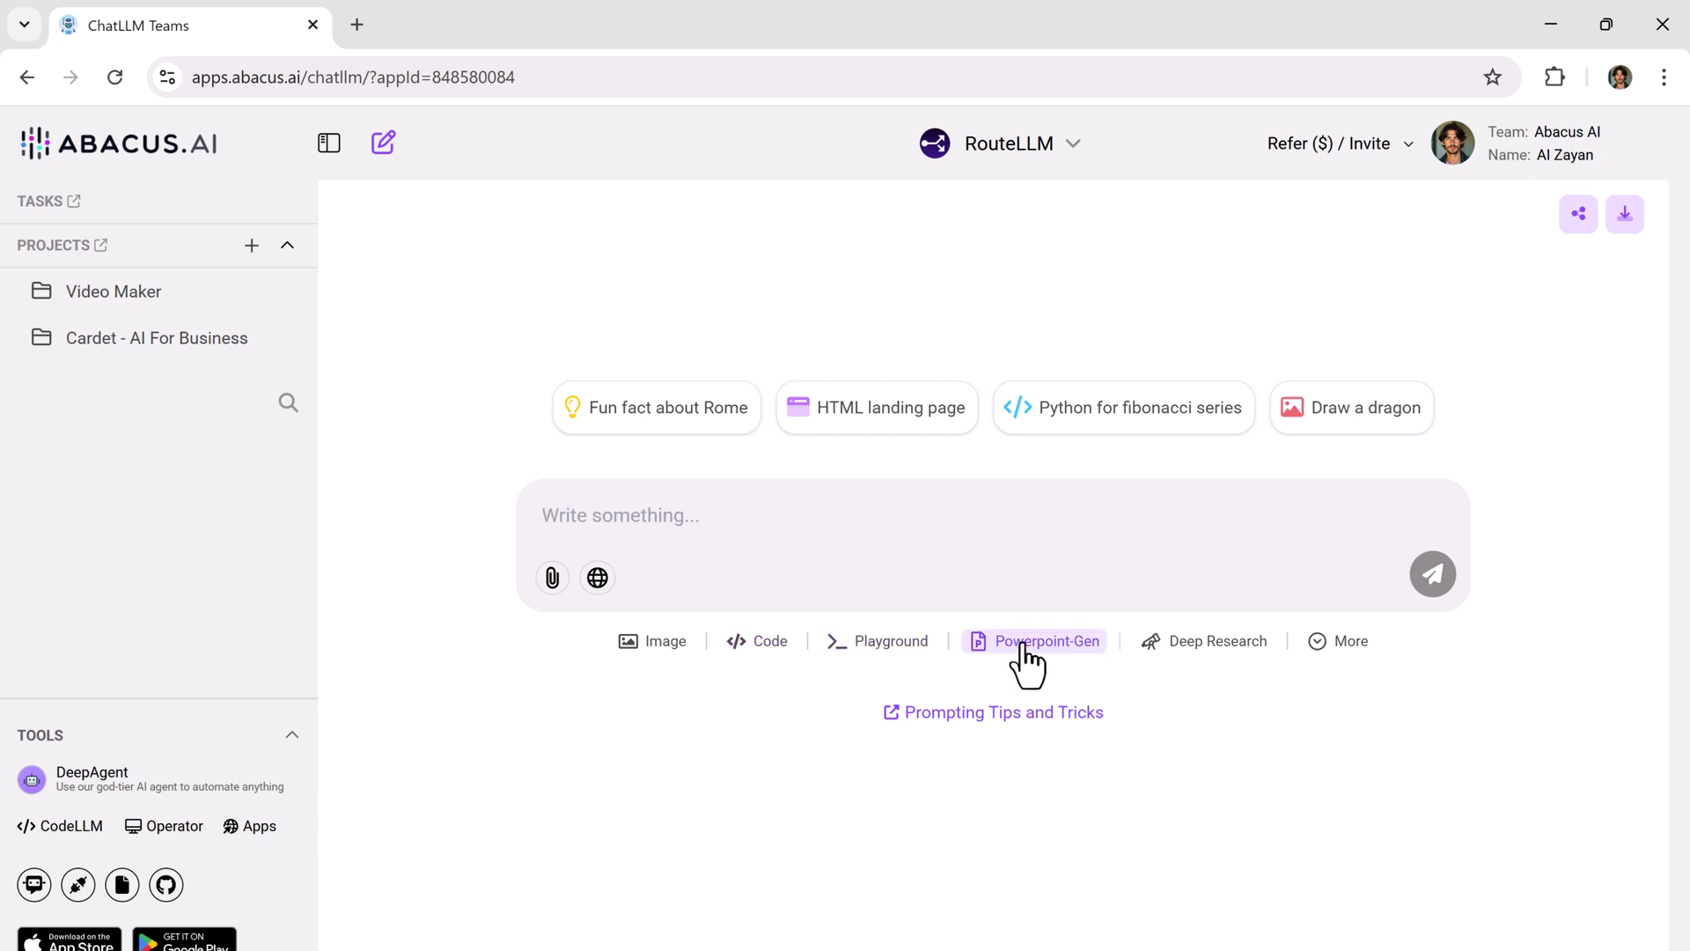
left_click(1340, 642)
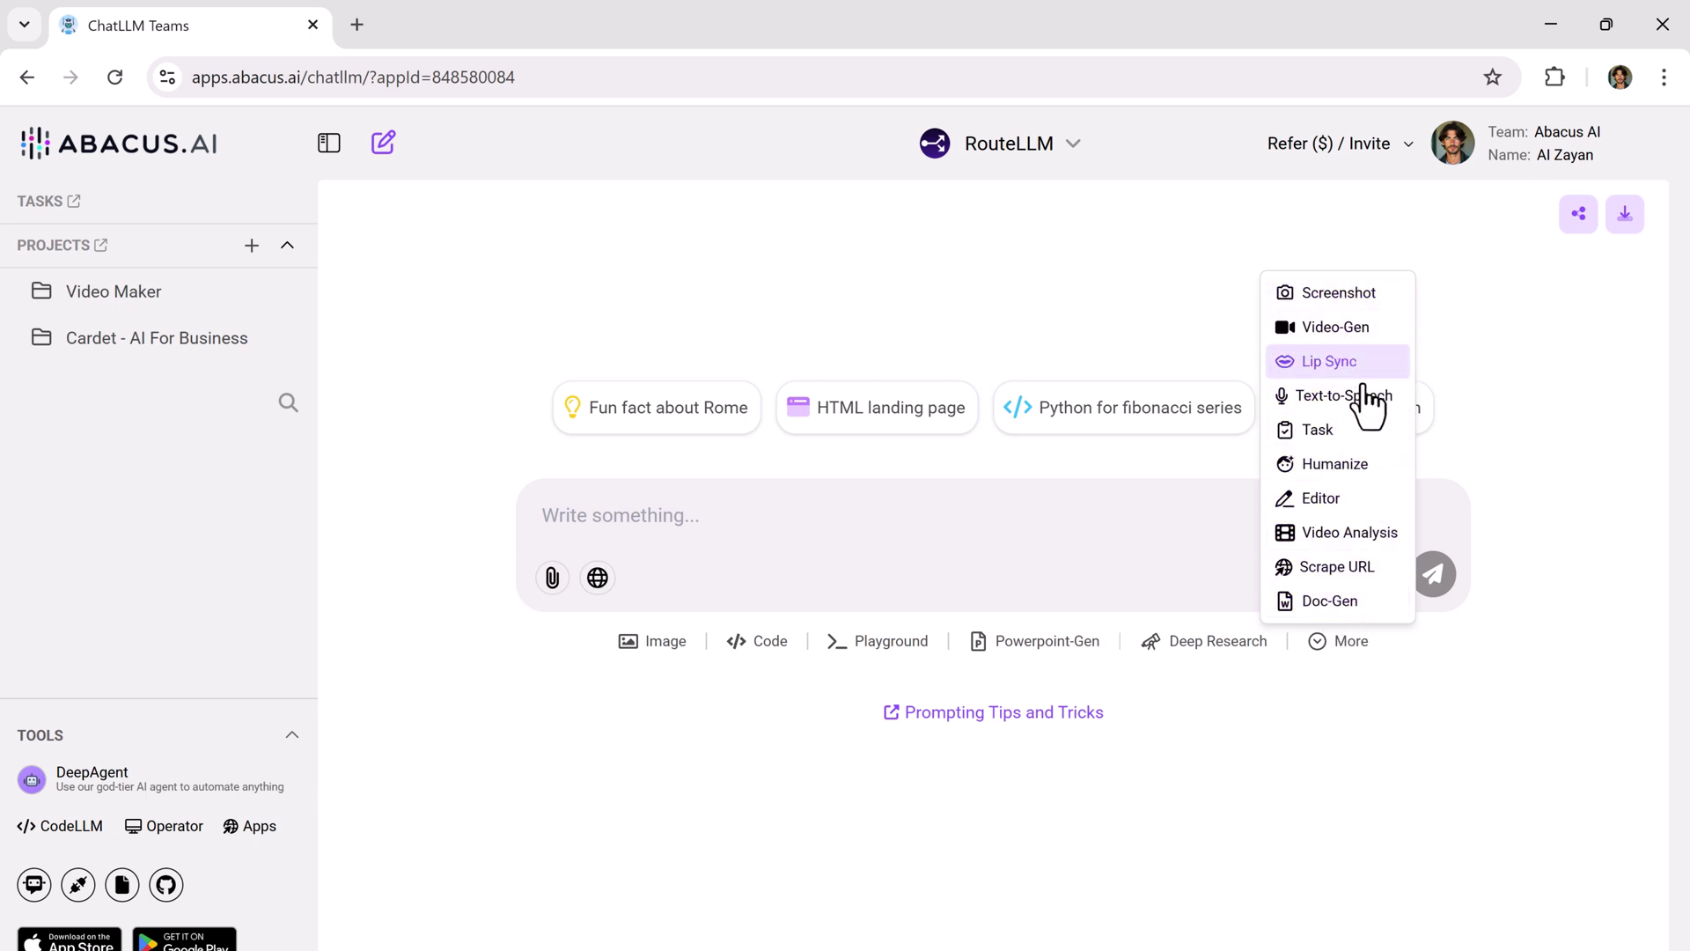
left_click(993, 356)
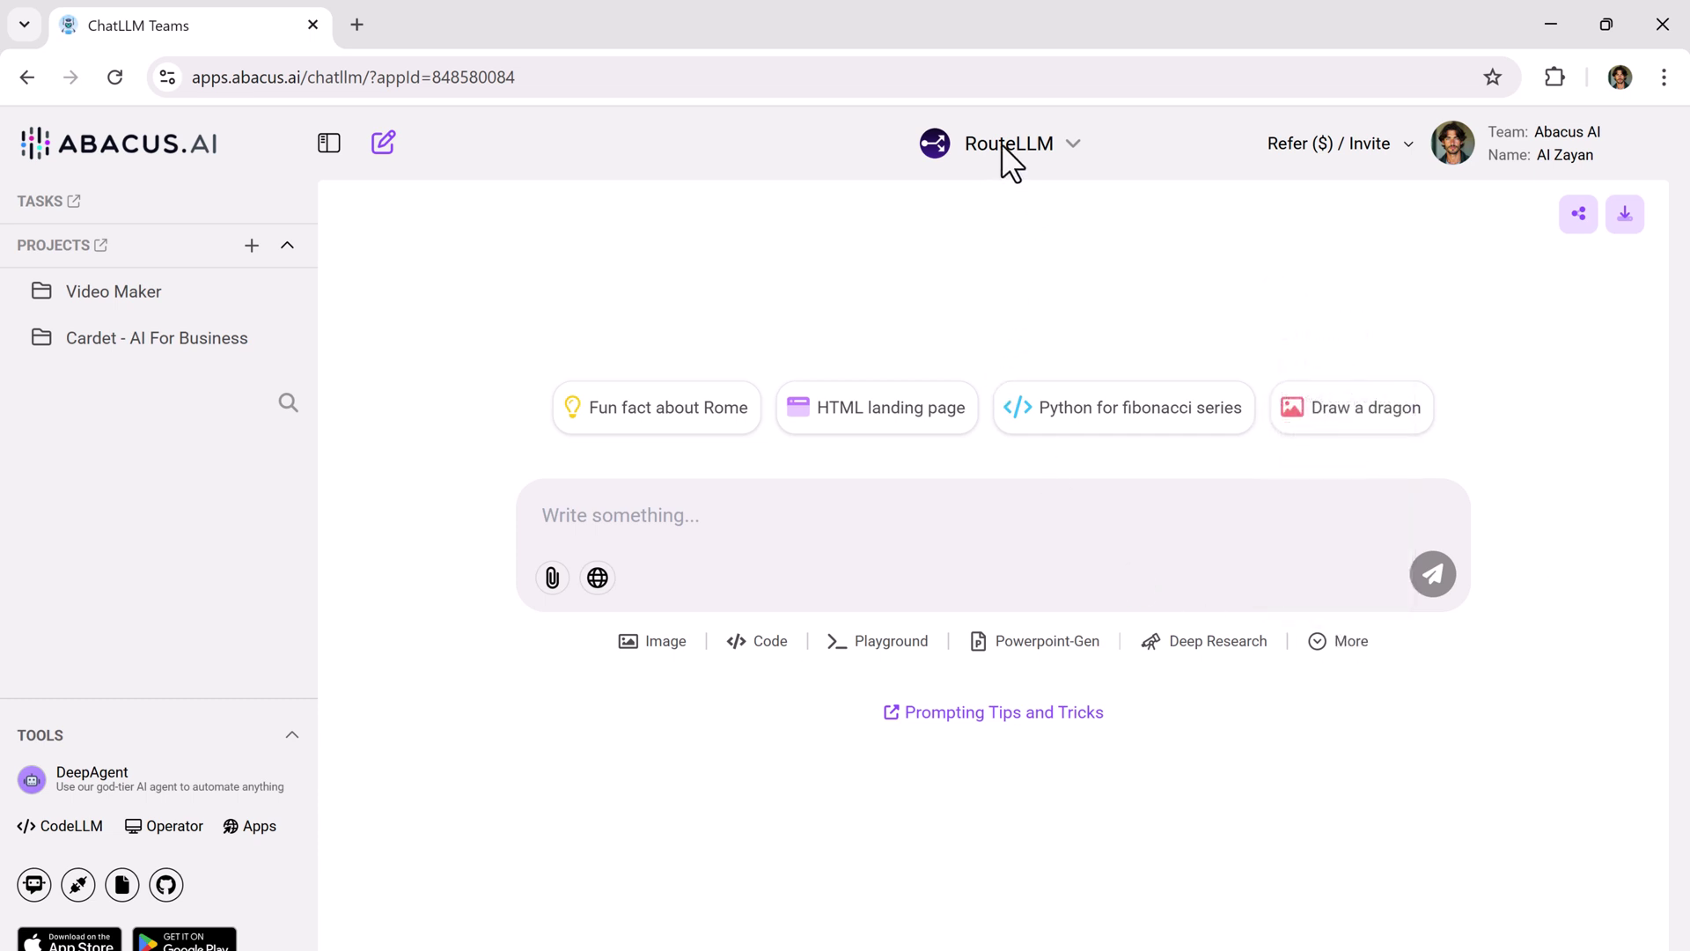
Open the RouteLLM model picker and browse its 21-model LLMs list, returning to the top.
left_click(1031, 144)
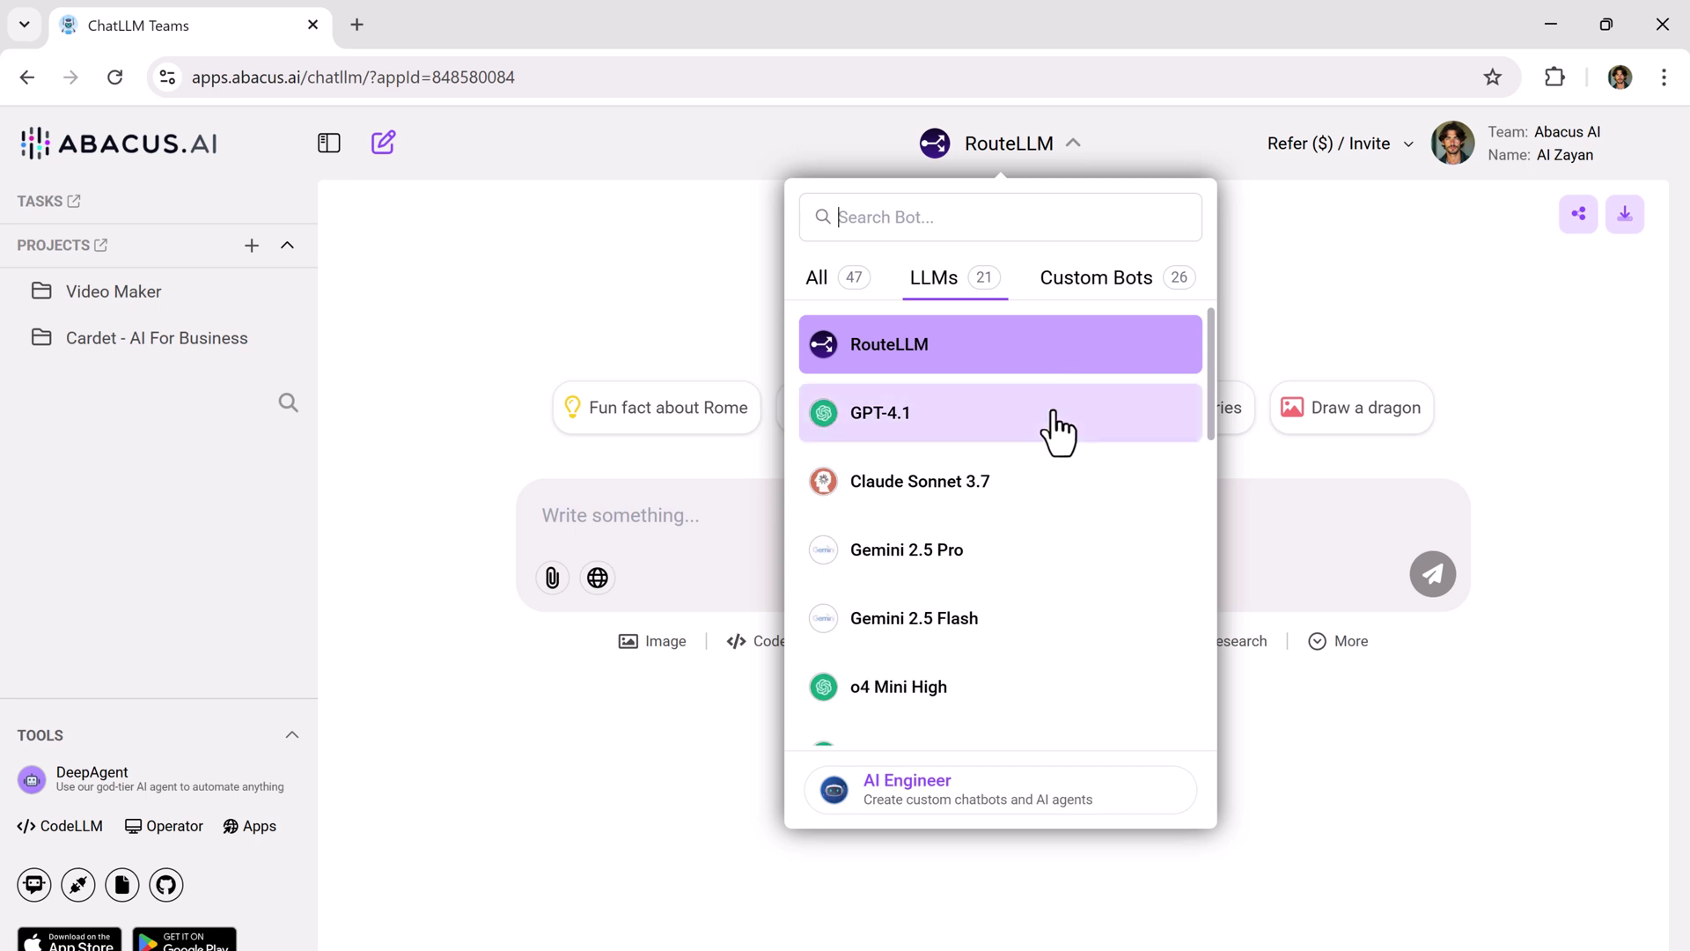
scroll(1037, 598, "down", 2)
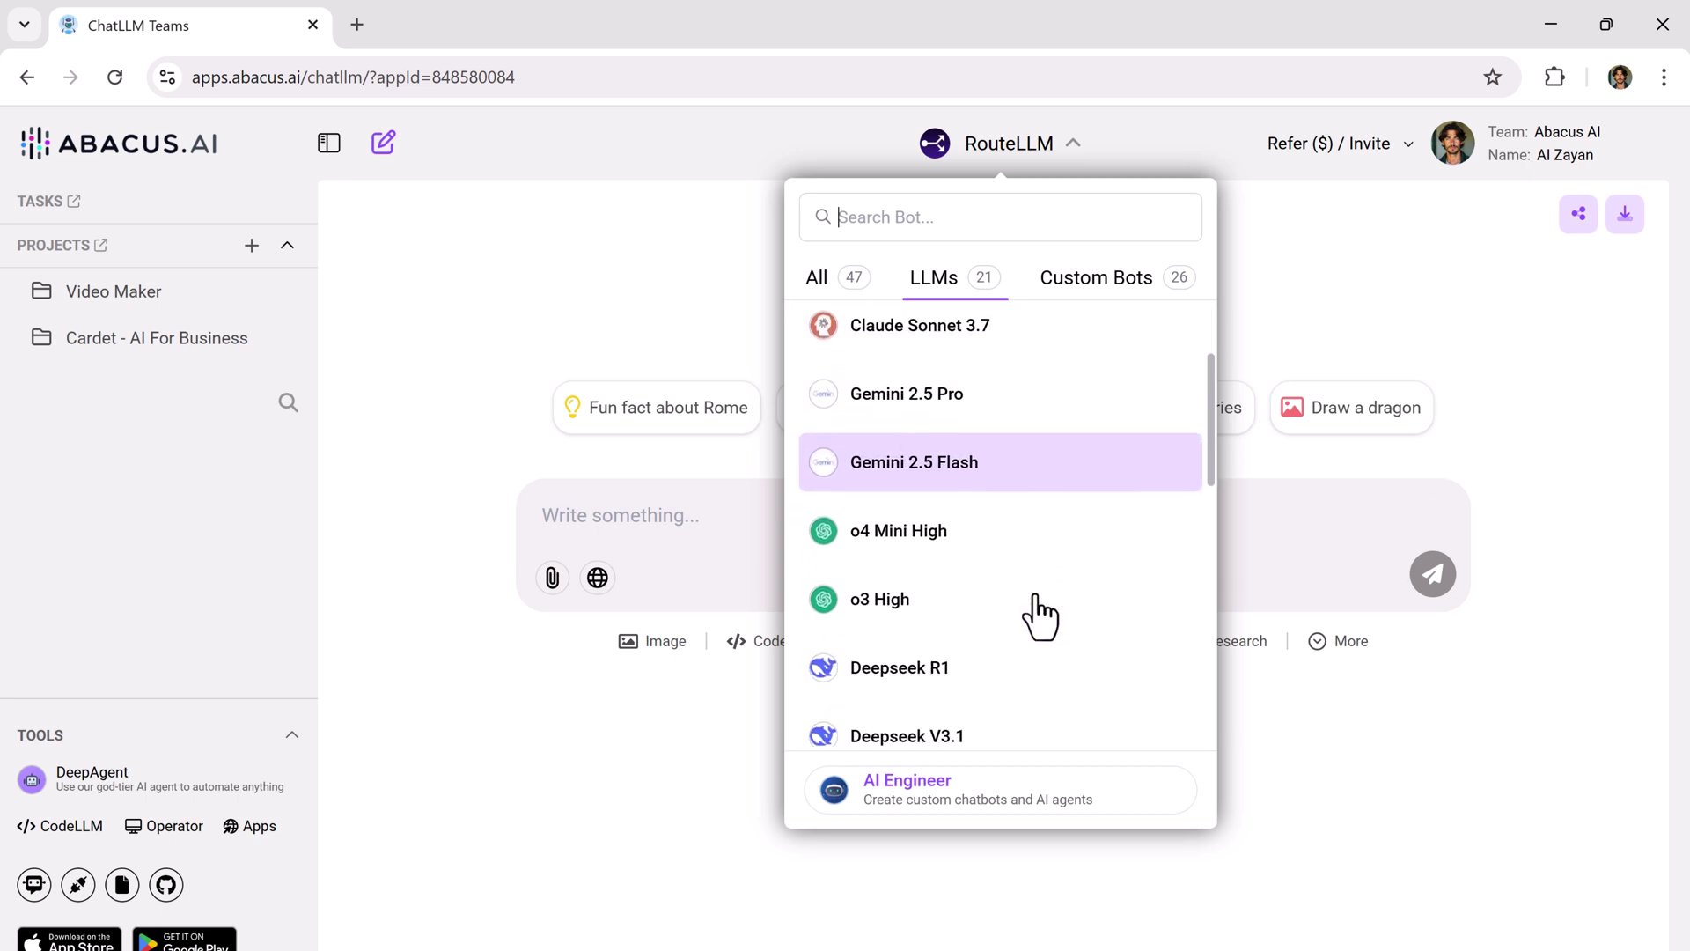
scroll(1039, 616, "down", 1)
scroll(995, 629, "down", 2)
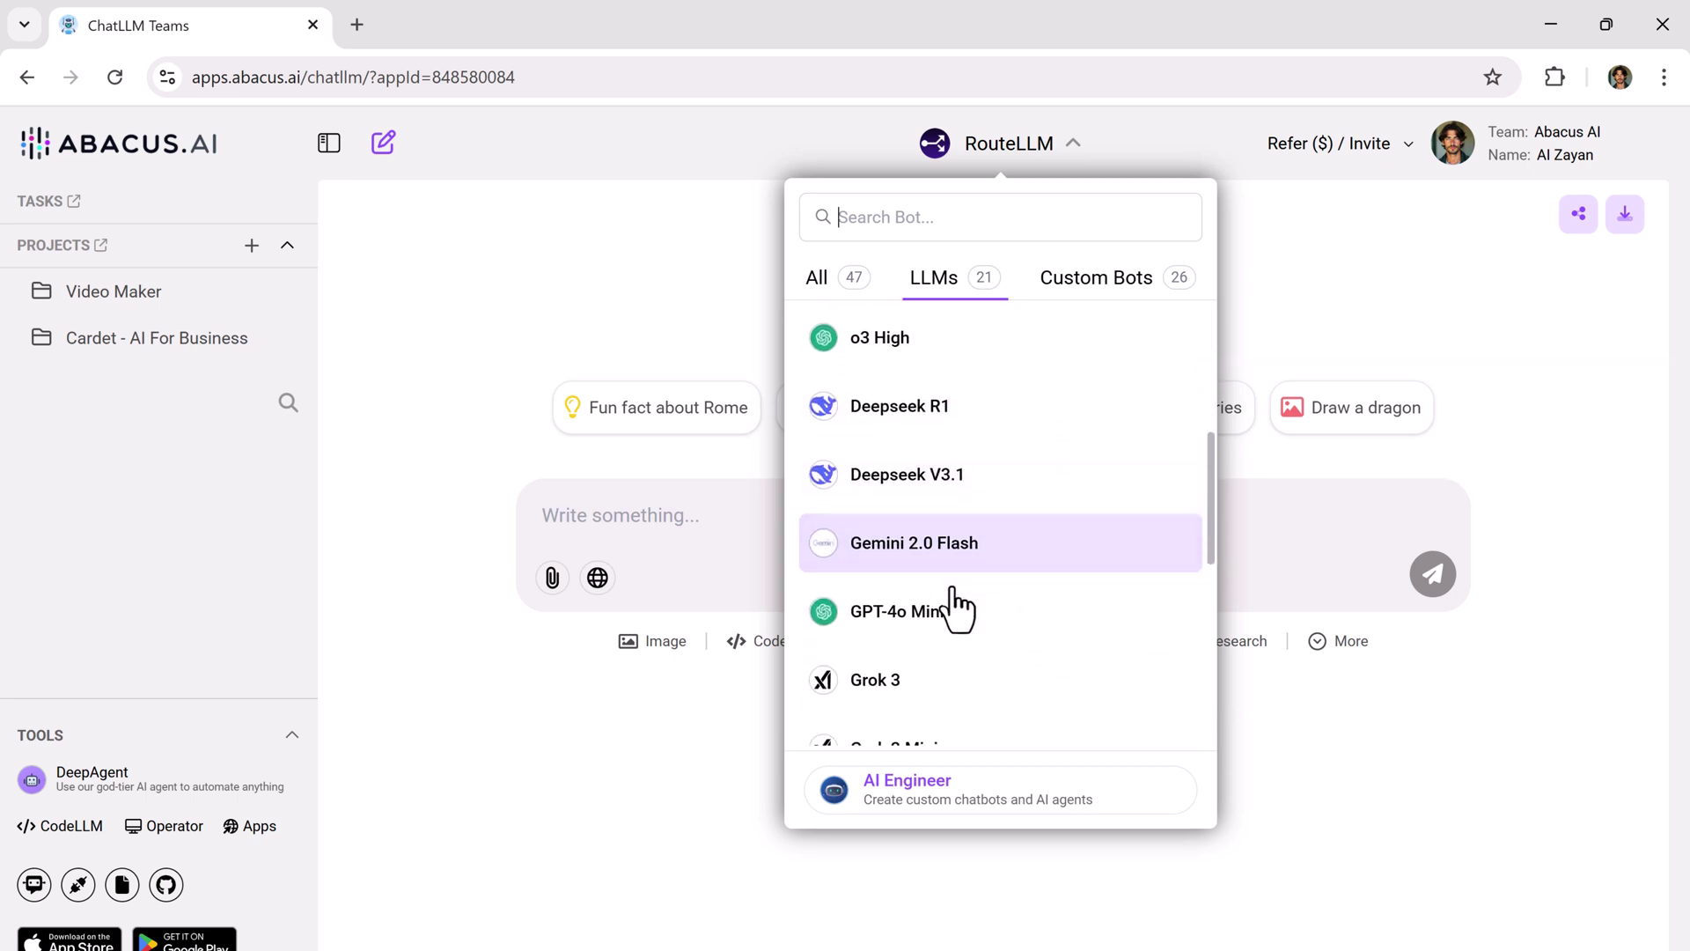
scroll(959, 598, "down", 3)
scroll(902, 634, "down", 3)
scroll(943, 598, "down", 2)
scroll(947, 632, "down", 1)
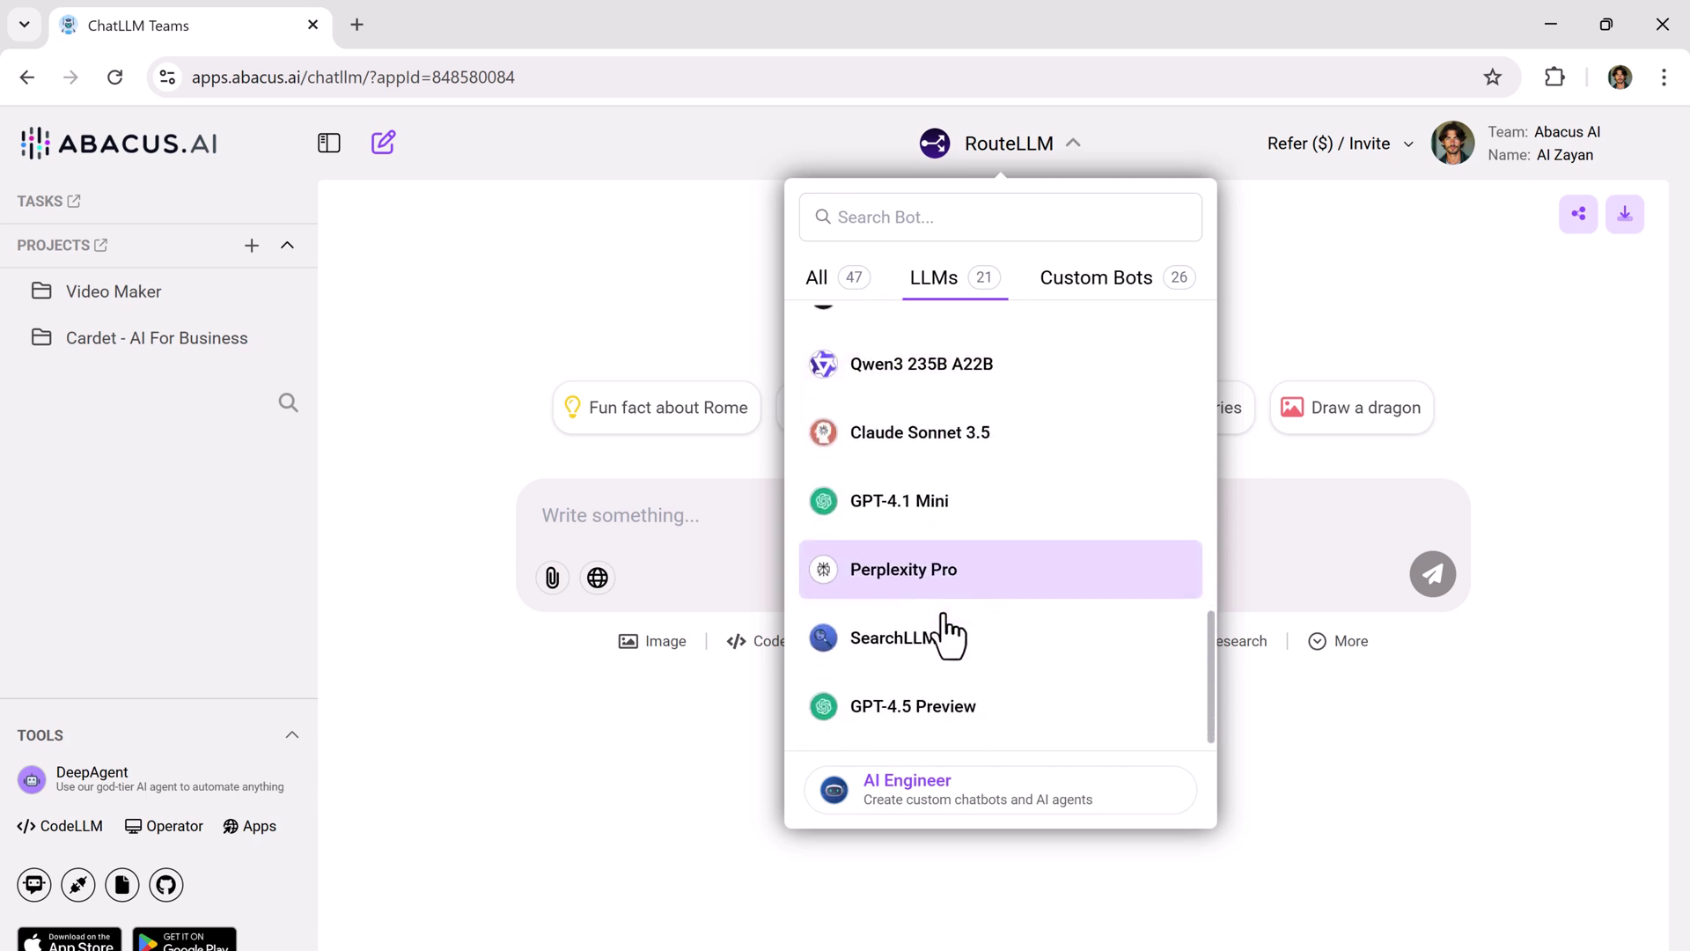
scroll(971, 611, "up", 10)
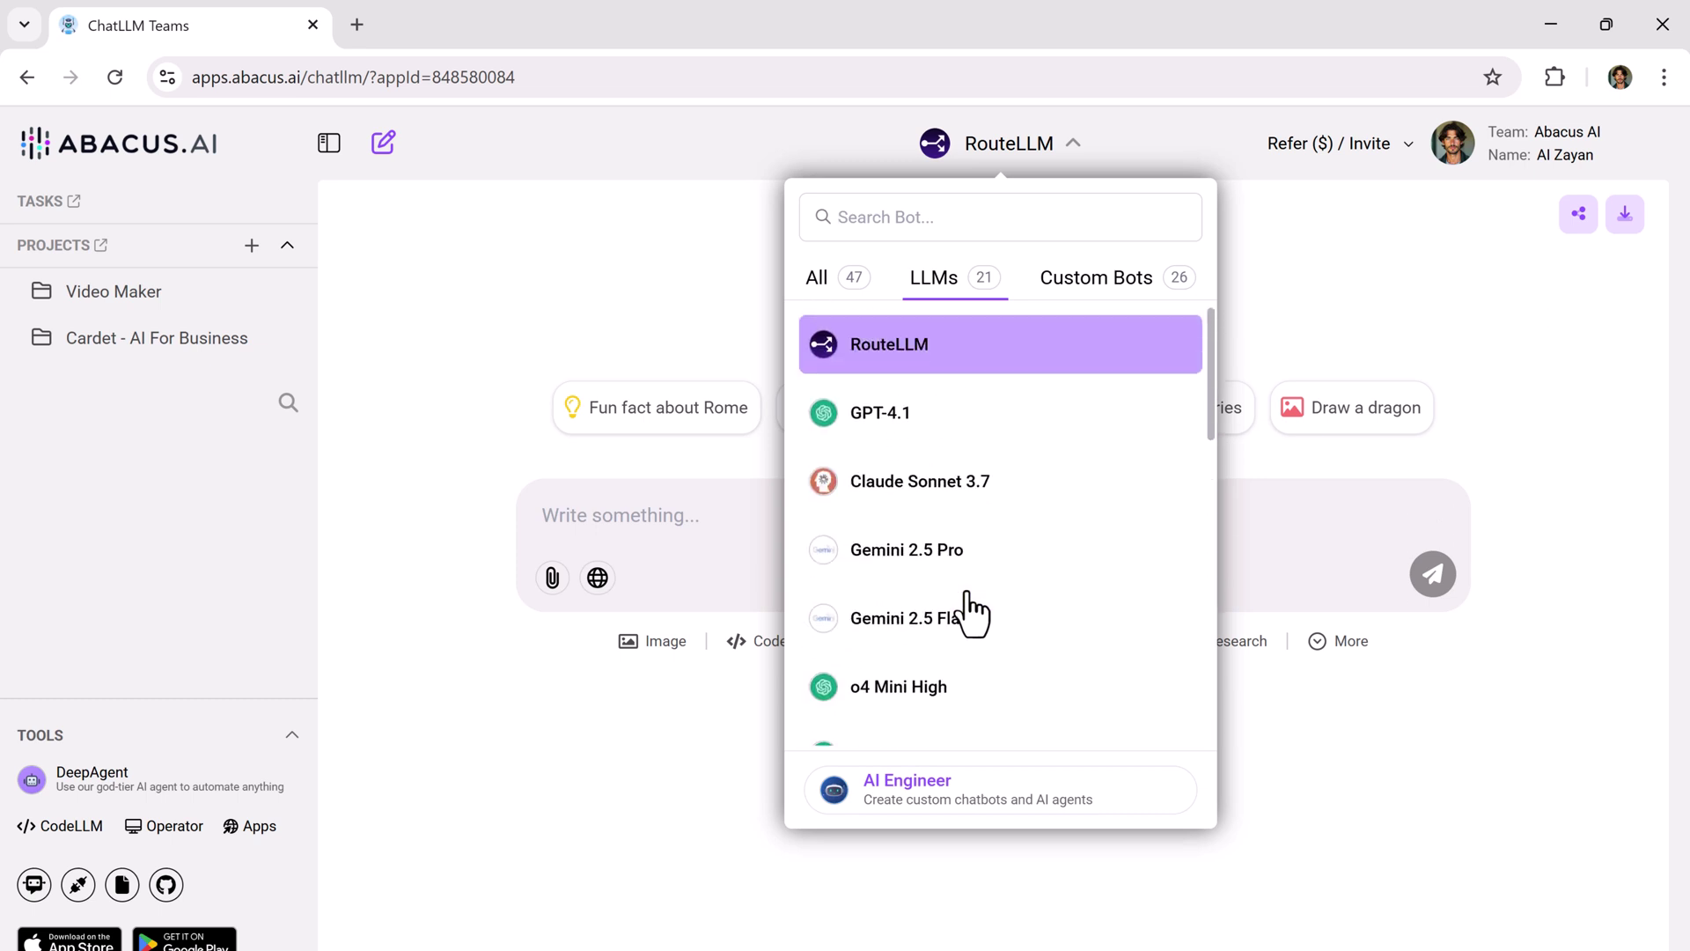
Ask RouteLLM 'How would you explain quantum computing to a 10-year-old?'.
left_click(971, 366)
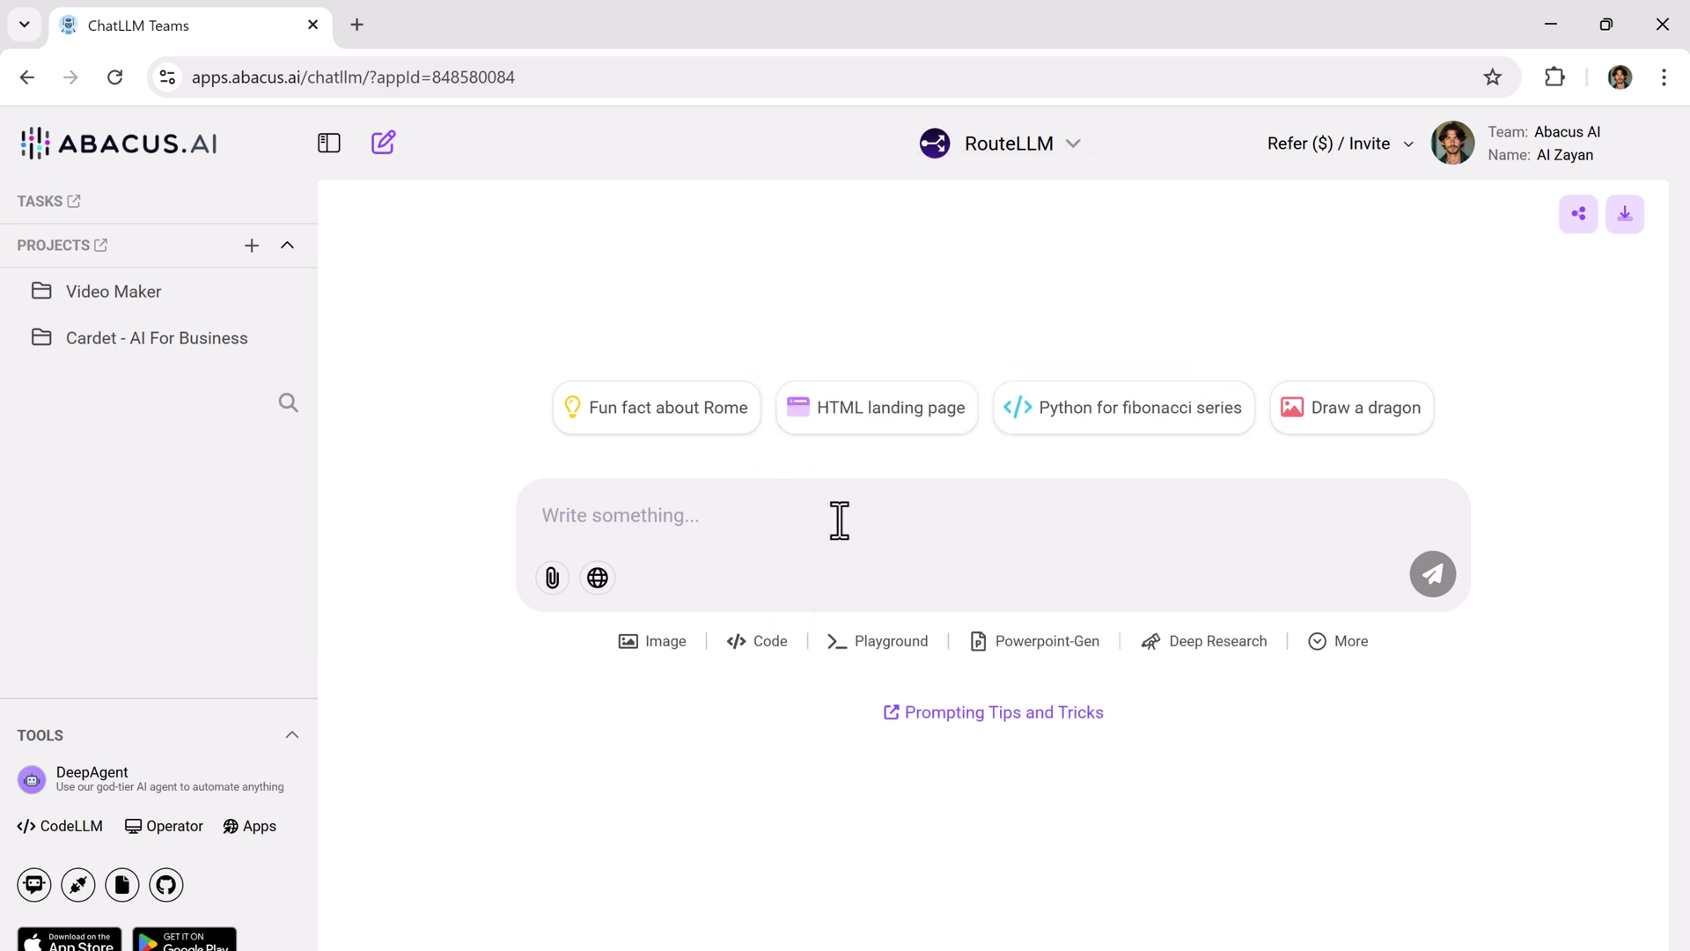
type("How would you explain quantum computing to a 10-year-old?")
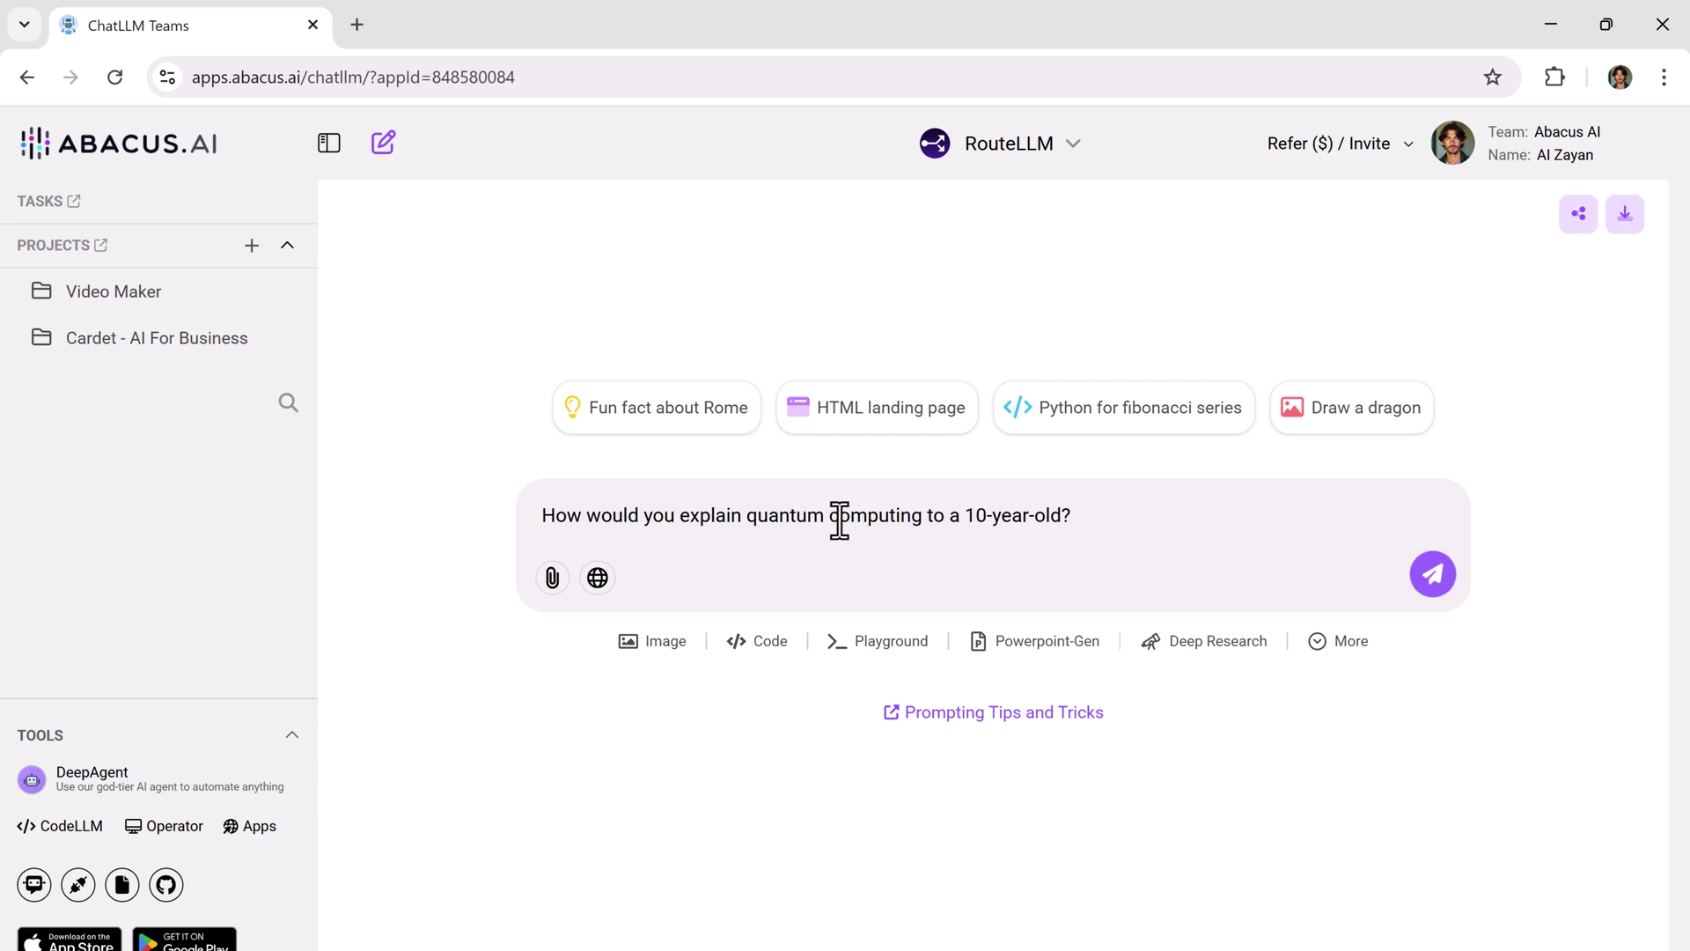
left_click(1418, 593)
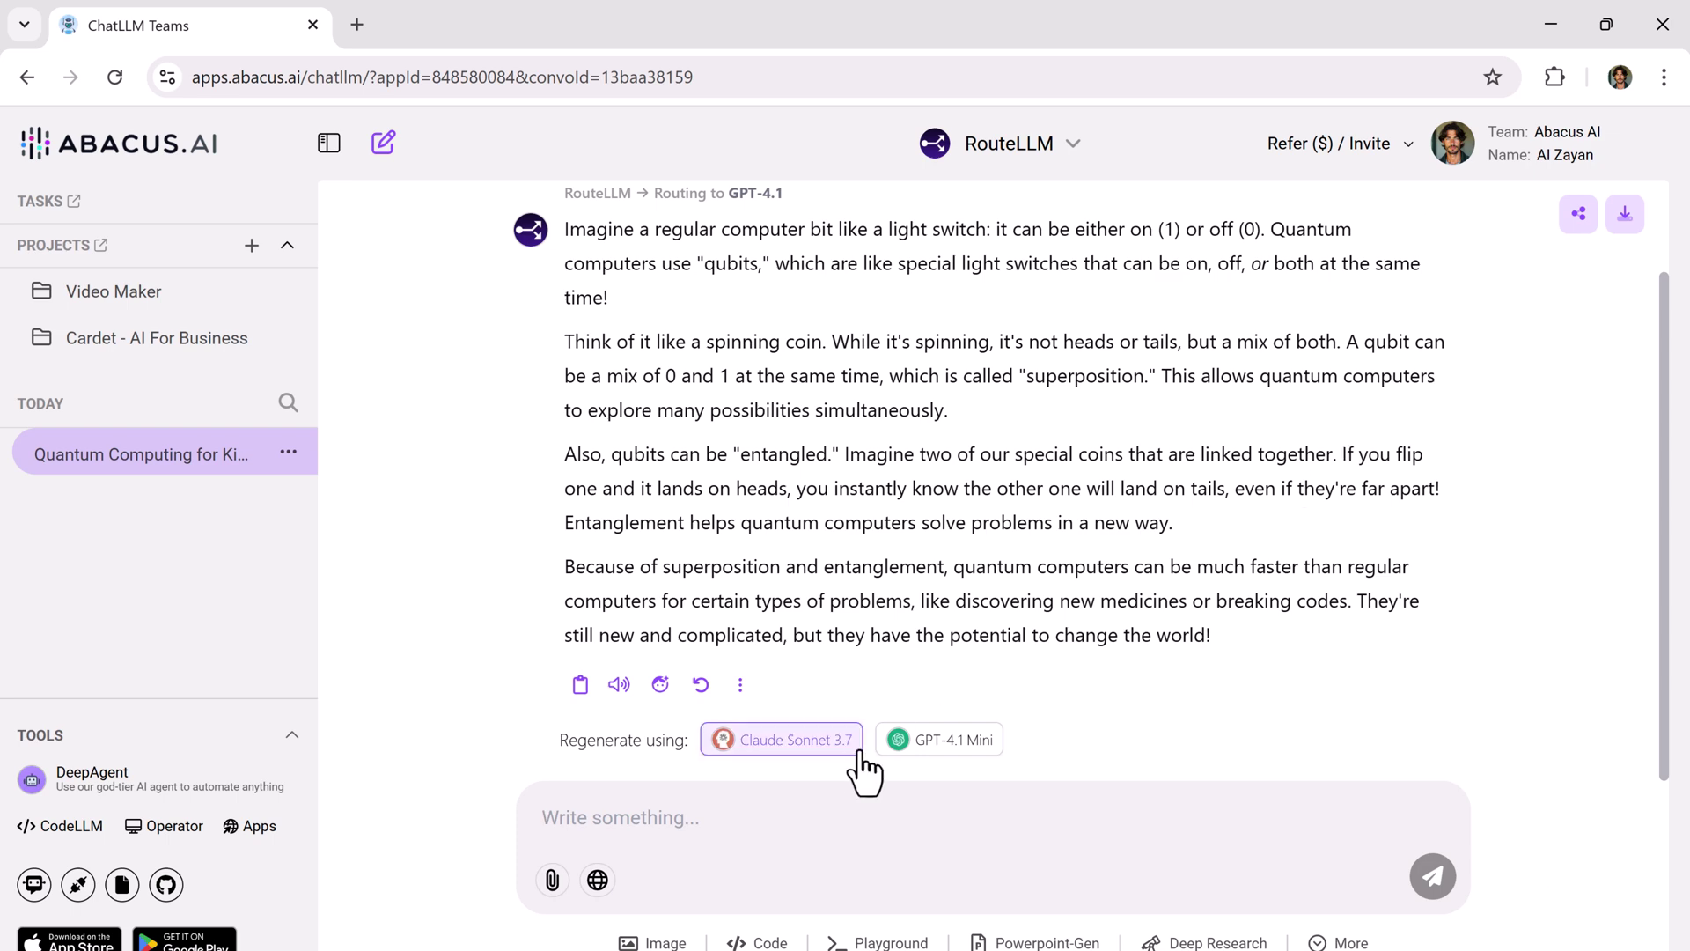
Switch the model to GPT-4.1 and resend the same quantum computing question.
left_click(1073, 145)
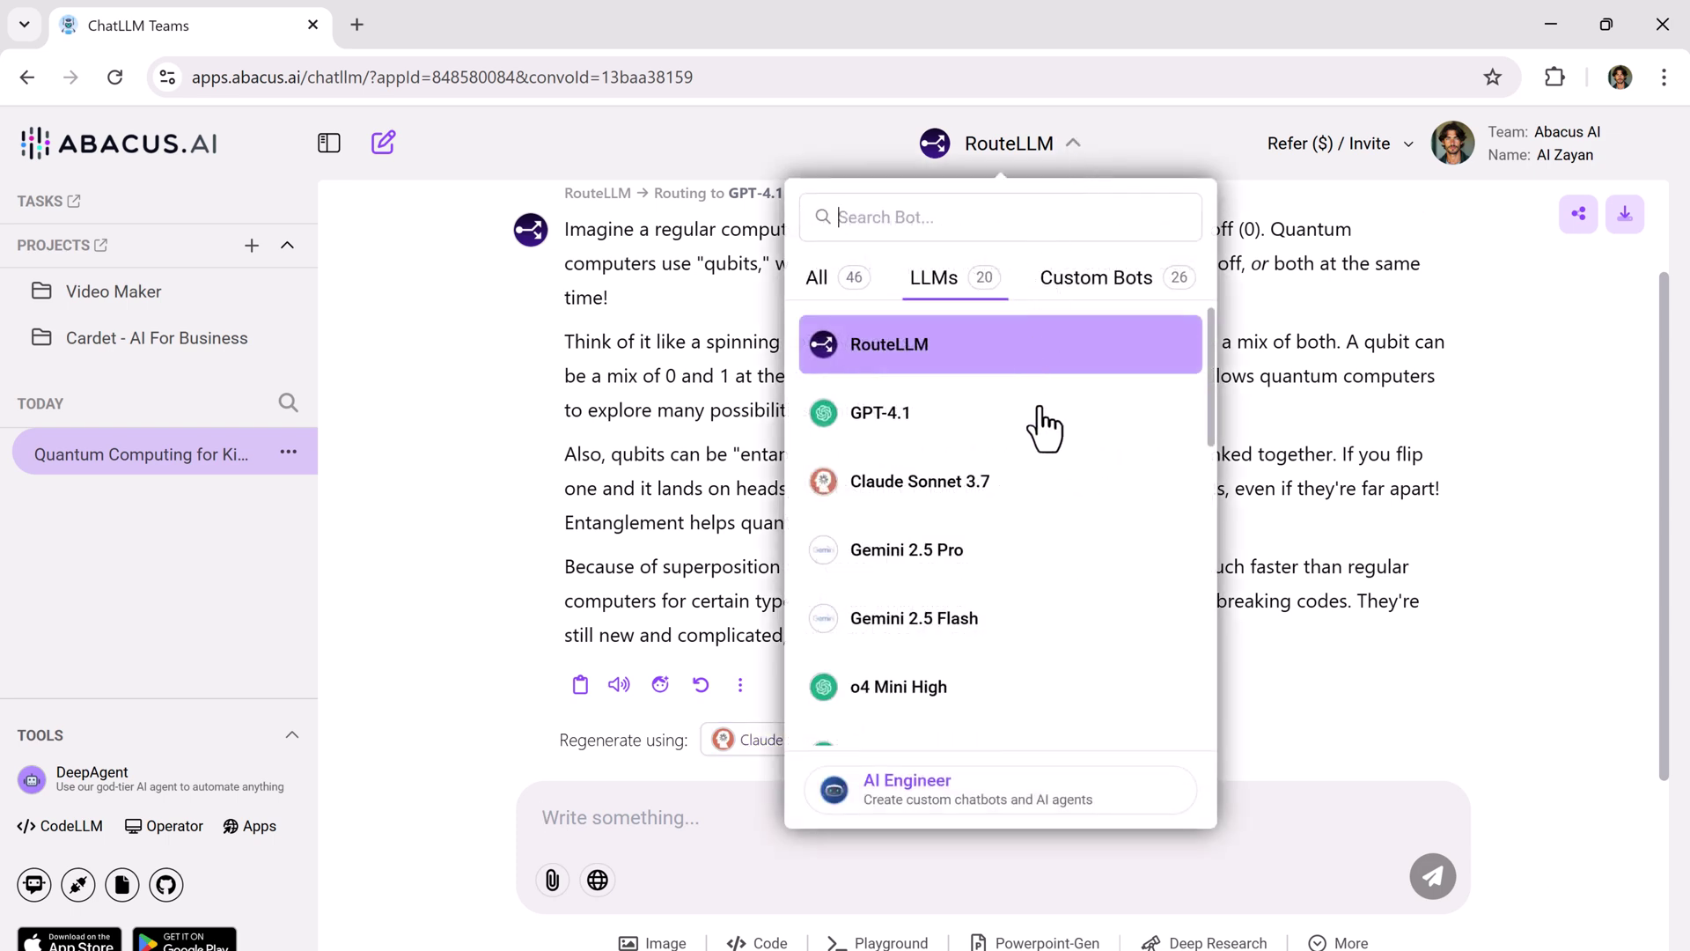
left_click(1053, 425)
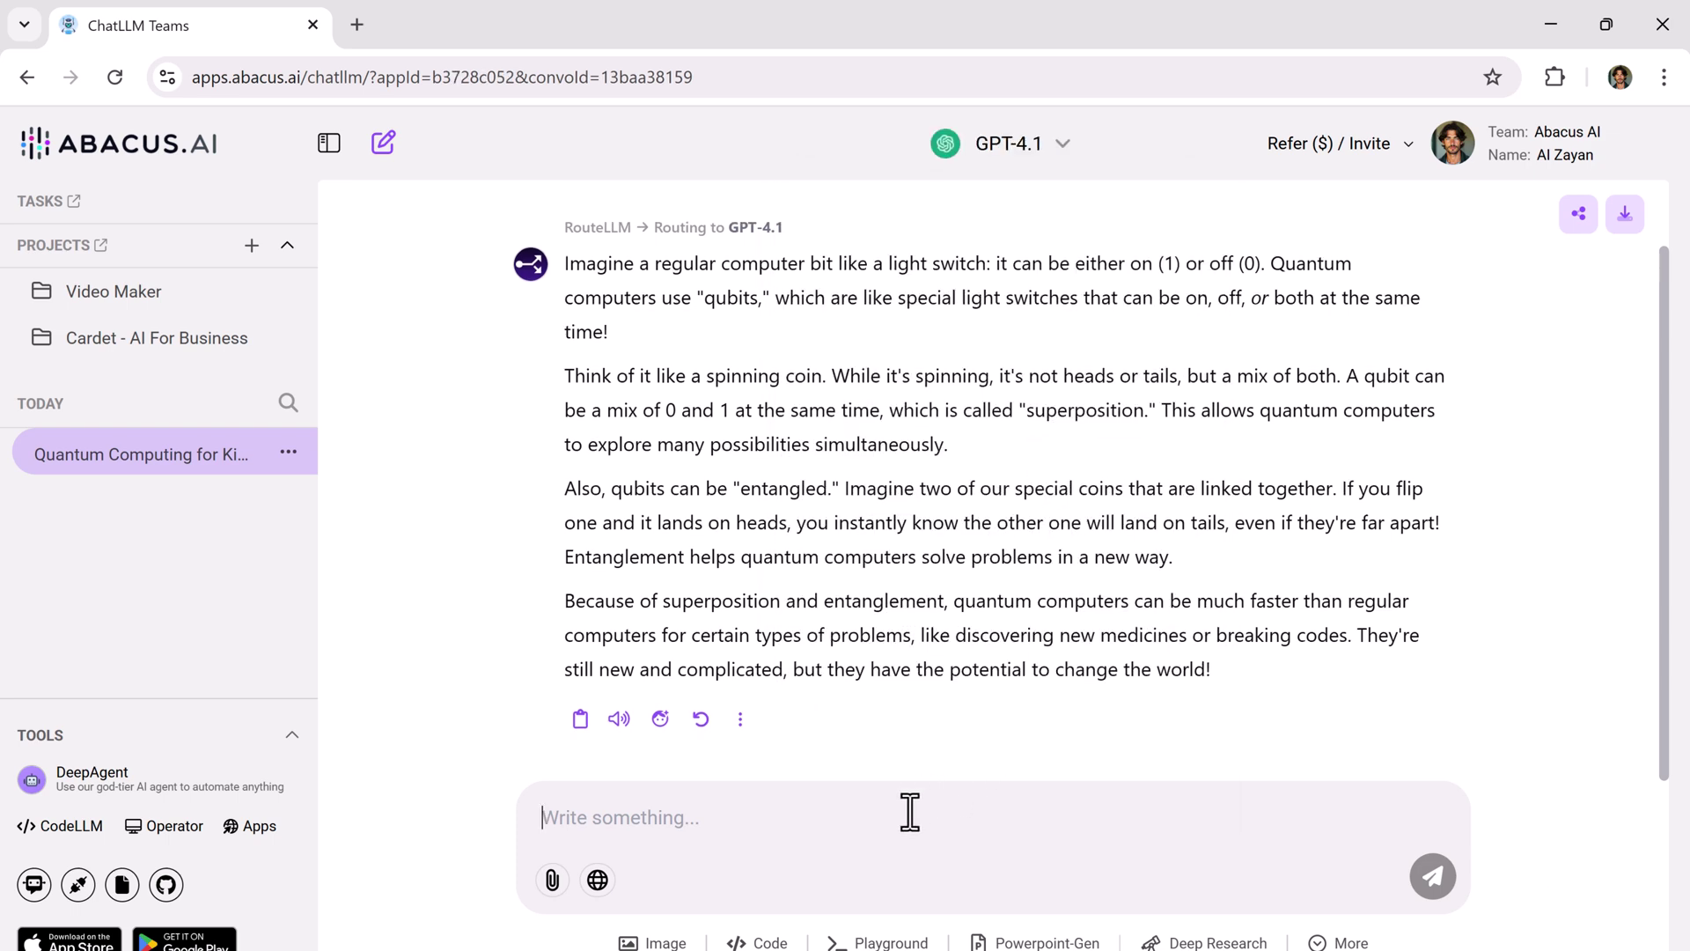
left_click(916, 805)
type("How would you explain quantum computing to a 10-year-old?")
key("Return")
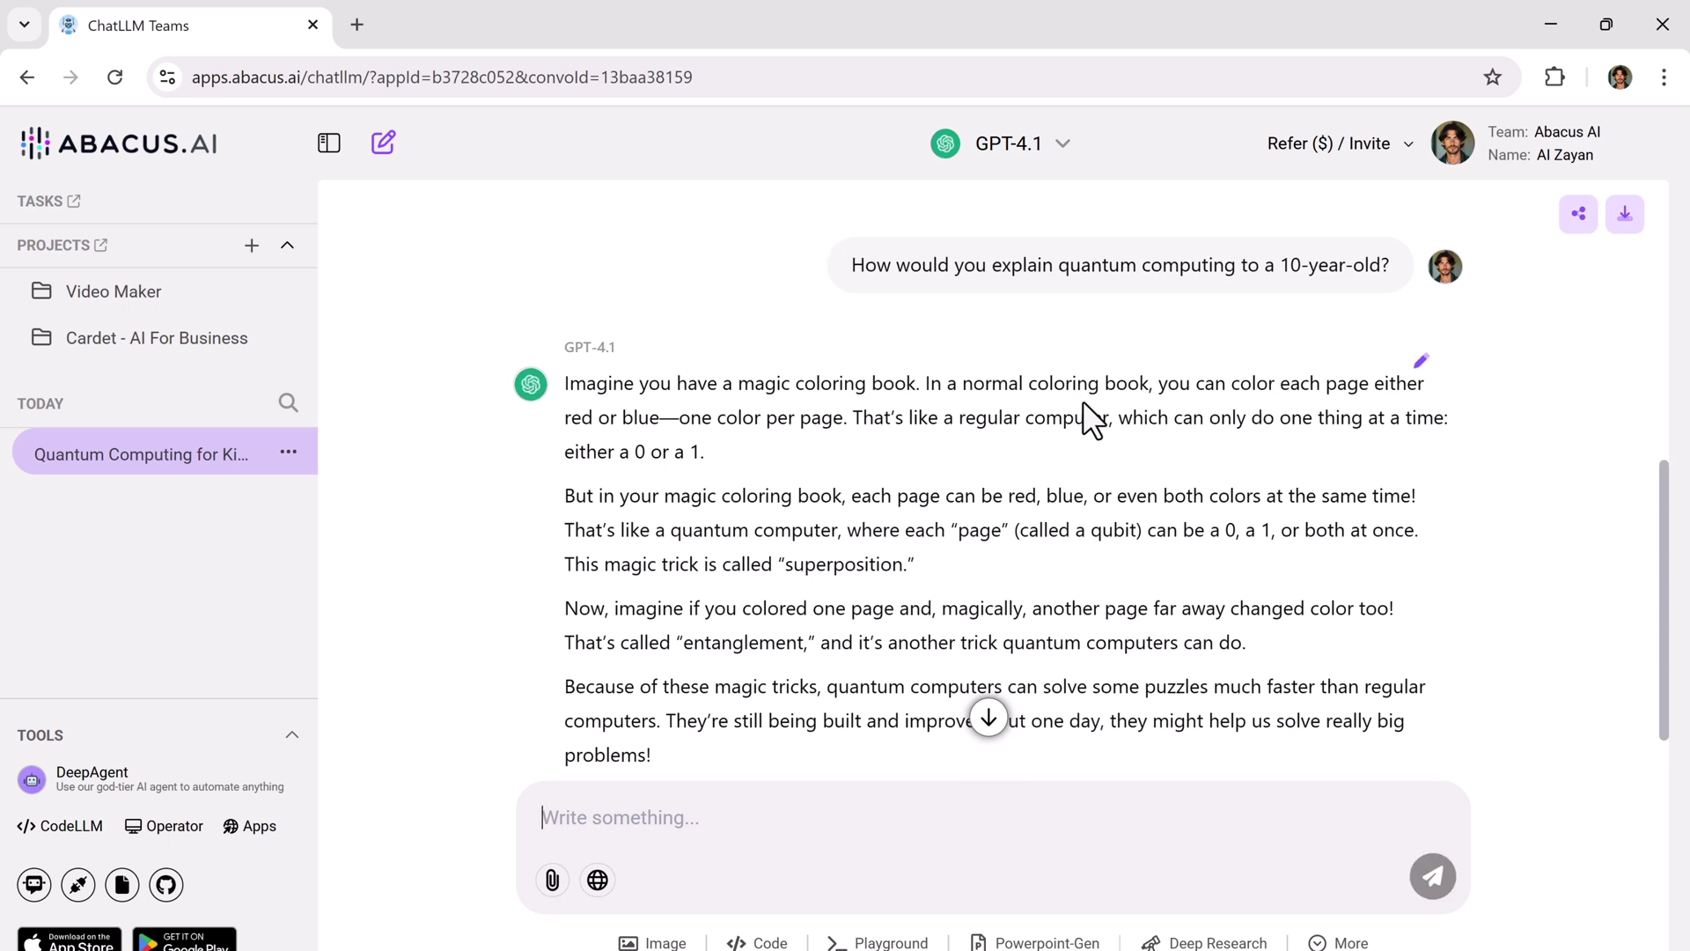
scroll(1312, 440, "down", 1)
Switch the model to Claude Sonnet 3.7 and resend the quantum computing question.
left_click(1049, 137)
left_click(1045, 511)
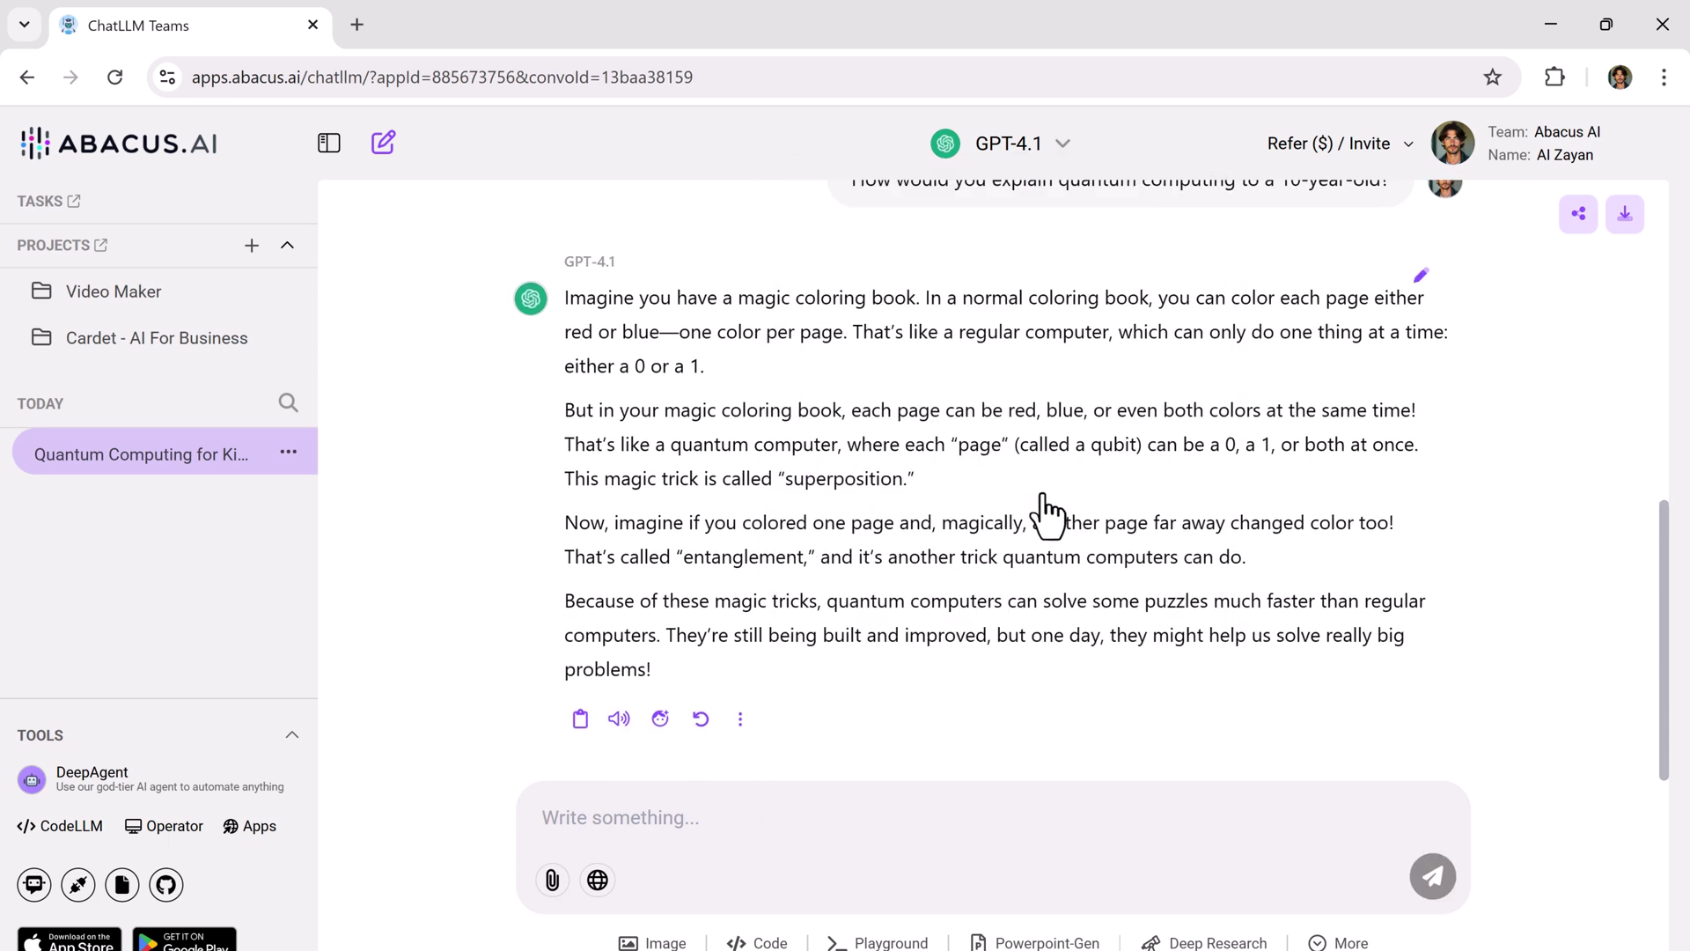
left_click(879, 805)
type("How would you explain quantum computing to a 10-year-old?")
key("Return")
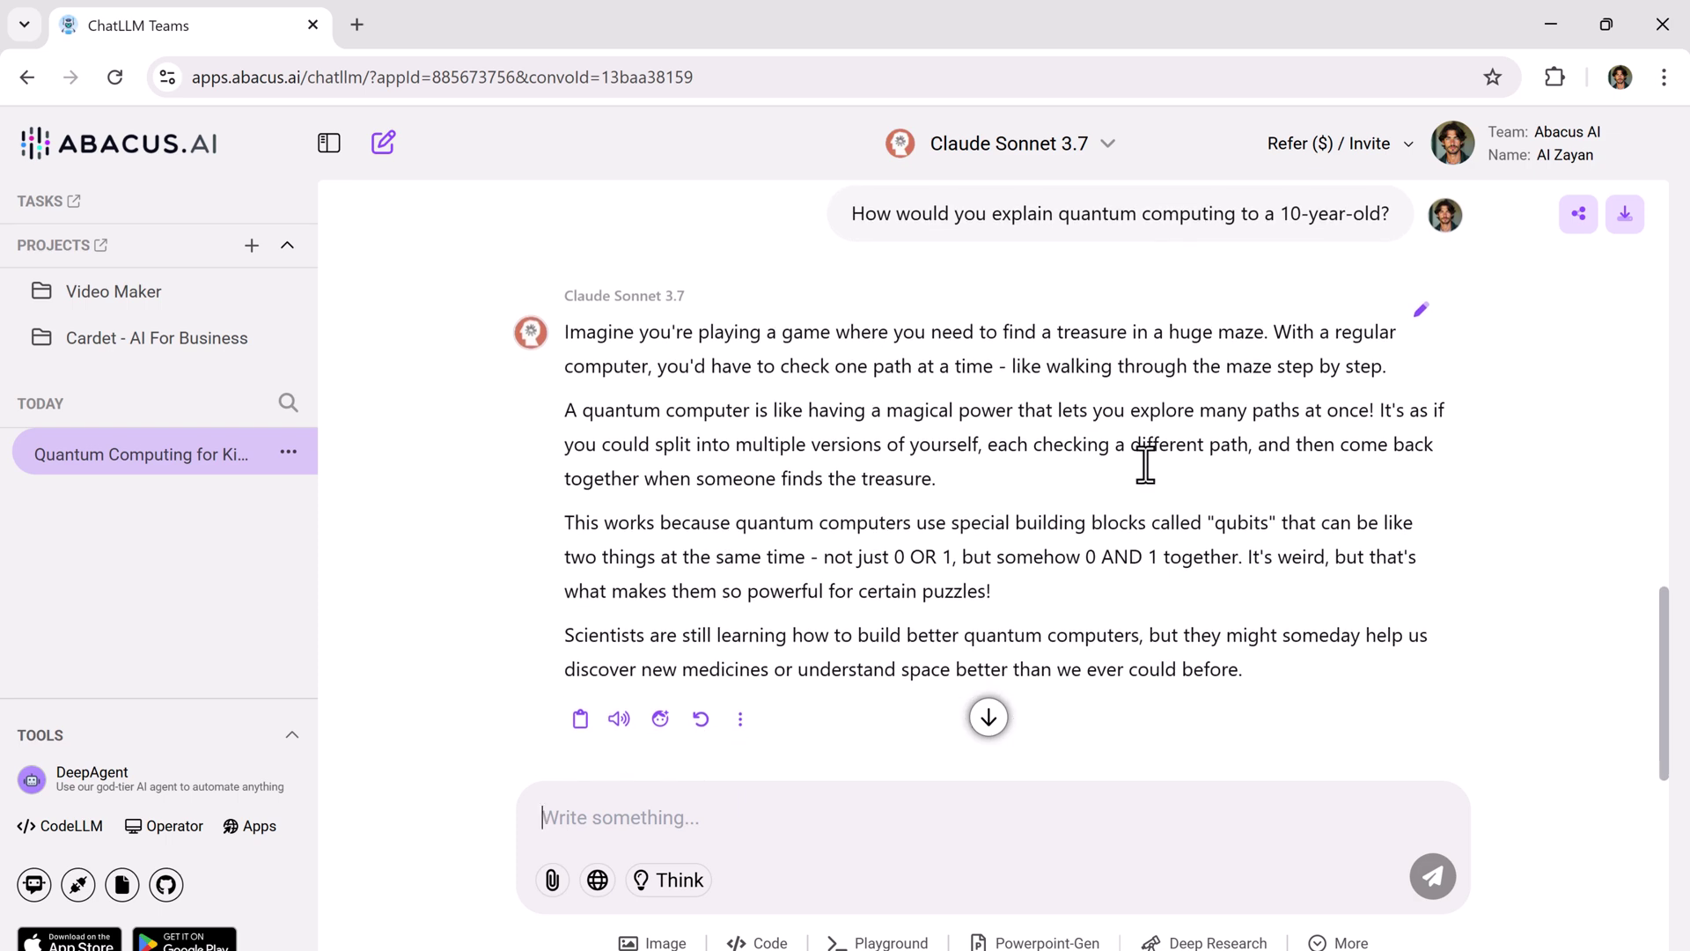
Switch the model to Grok 3, resend the question and review its answer.
left_click(1111, 134)
scroll(999, 564, "down", 5)
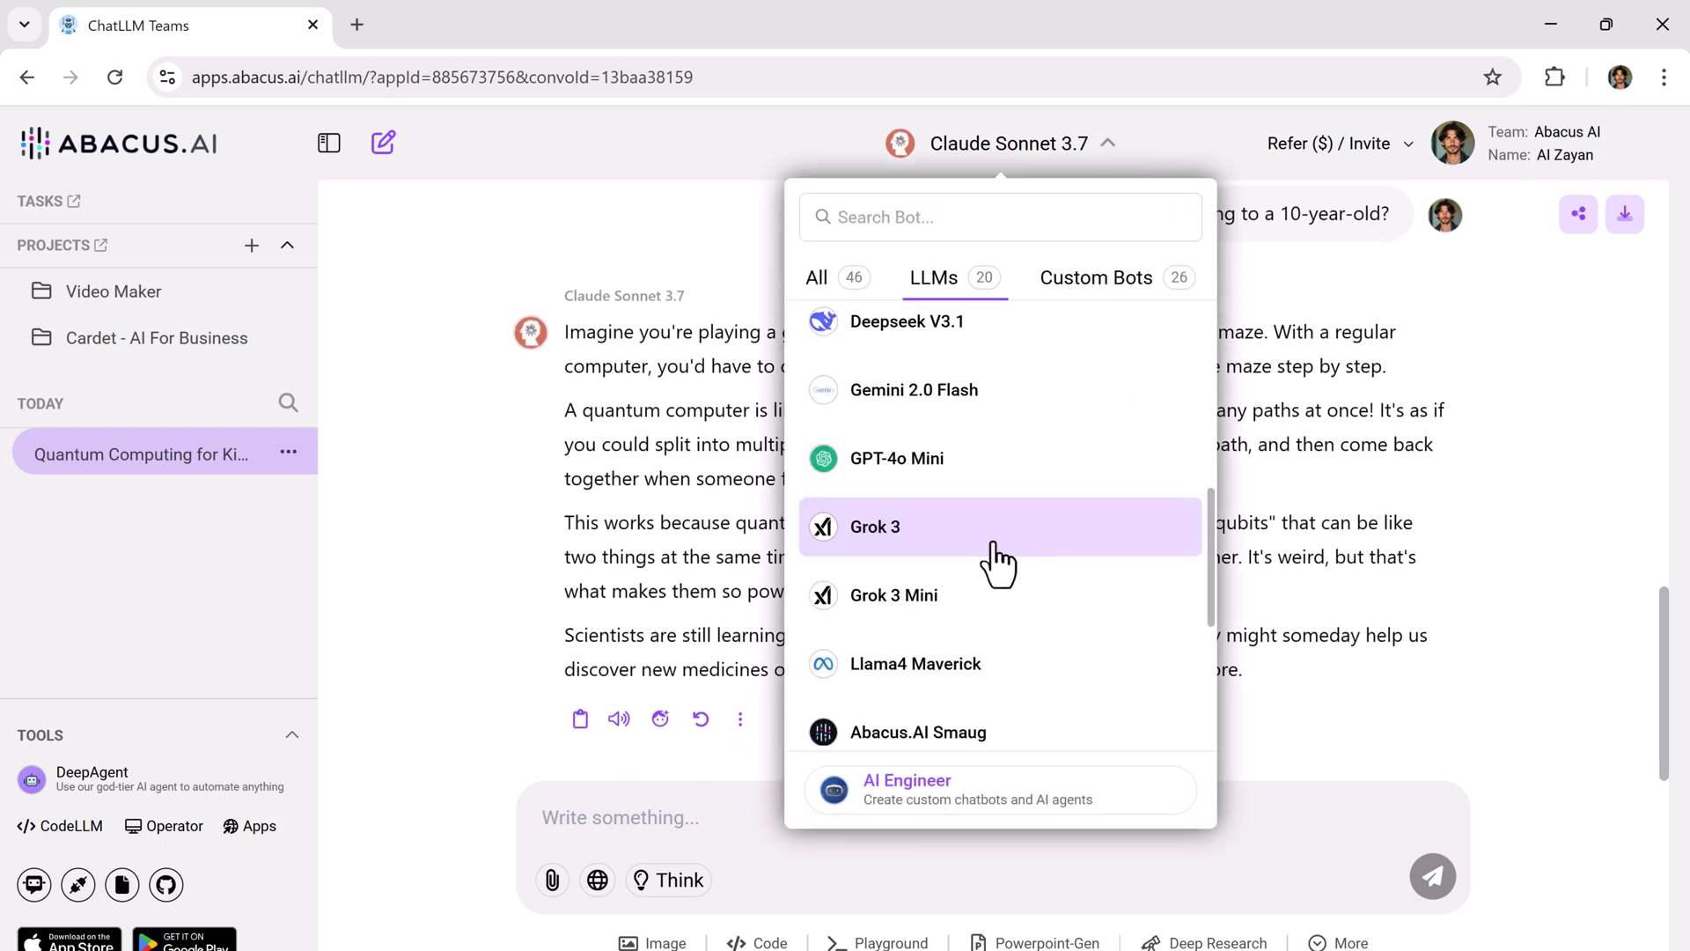
left_click(993, 538)
type("How would you explain quantum computing to a 10-year-old?")
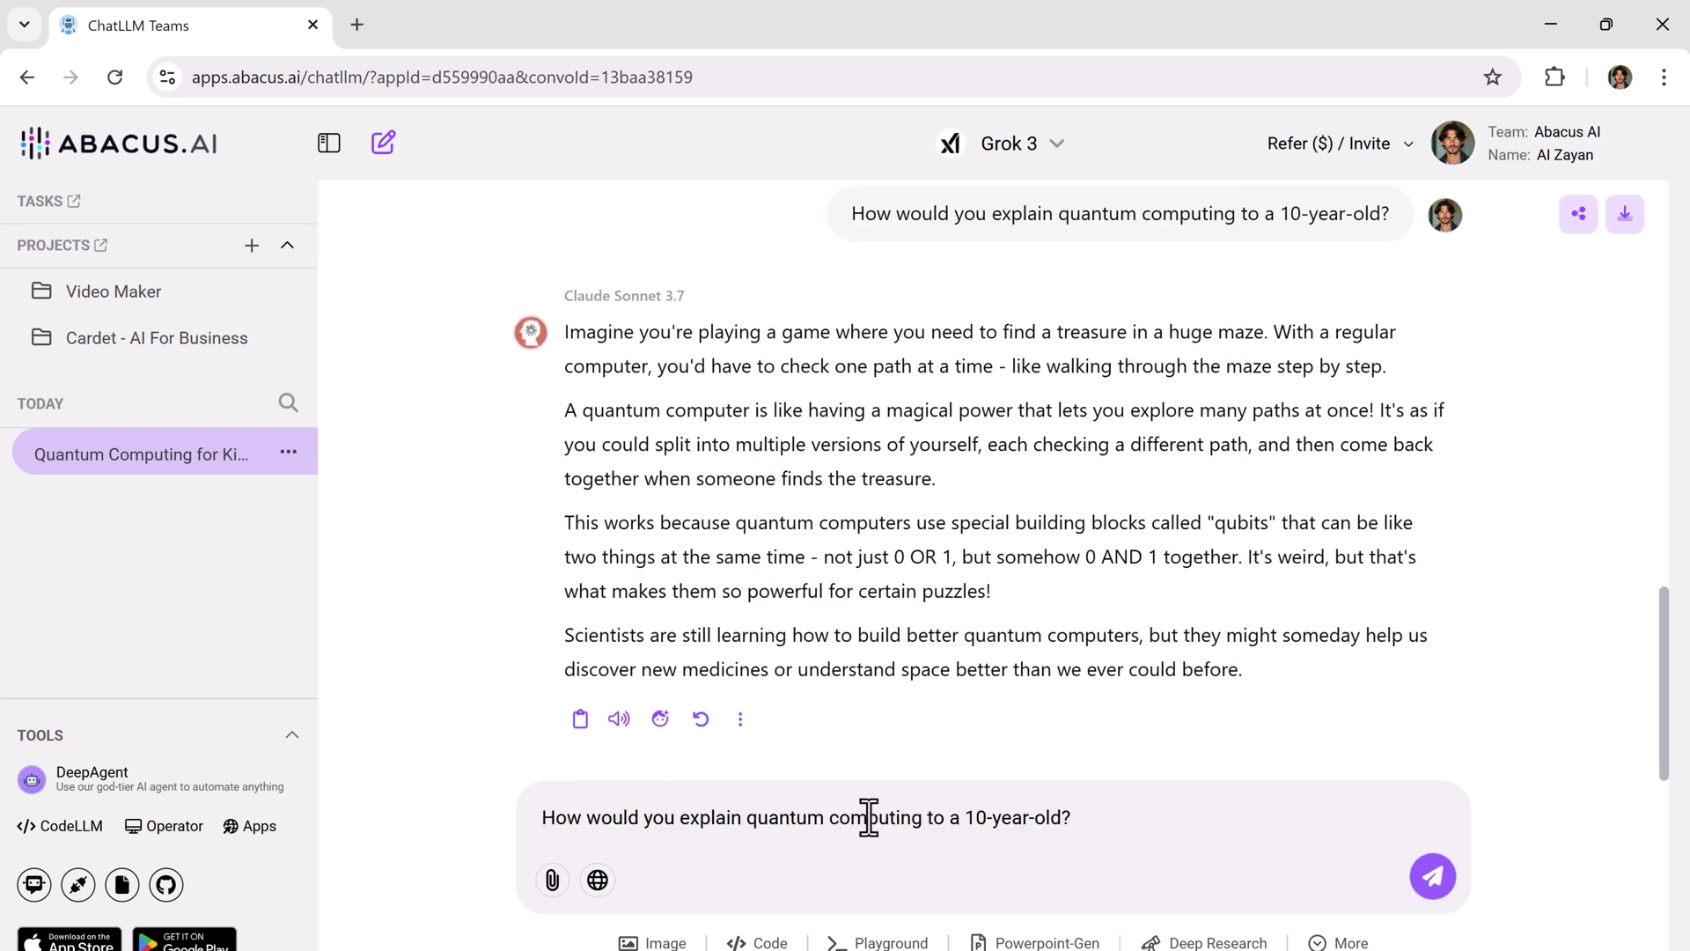
key("Return")
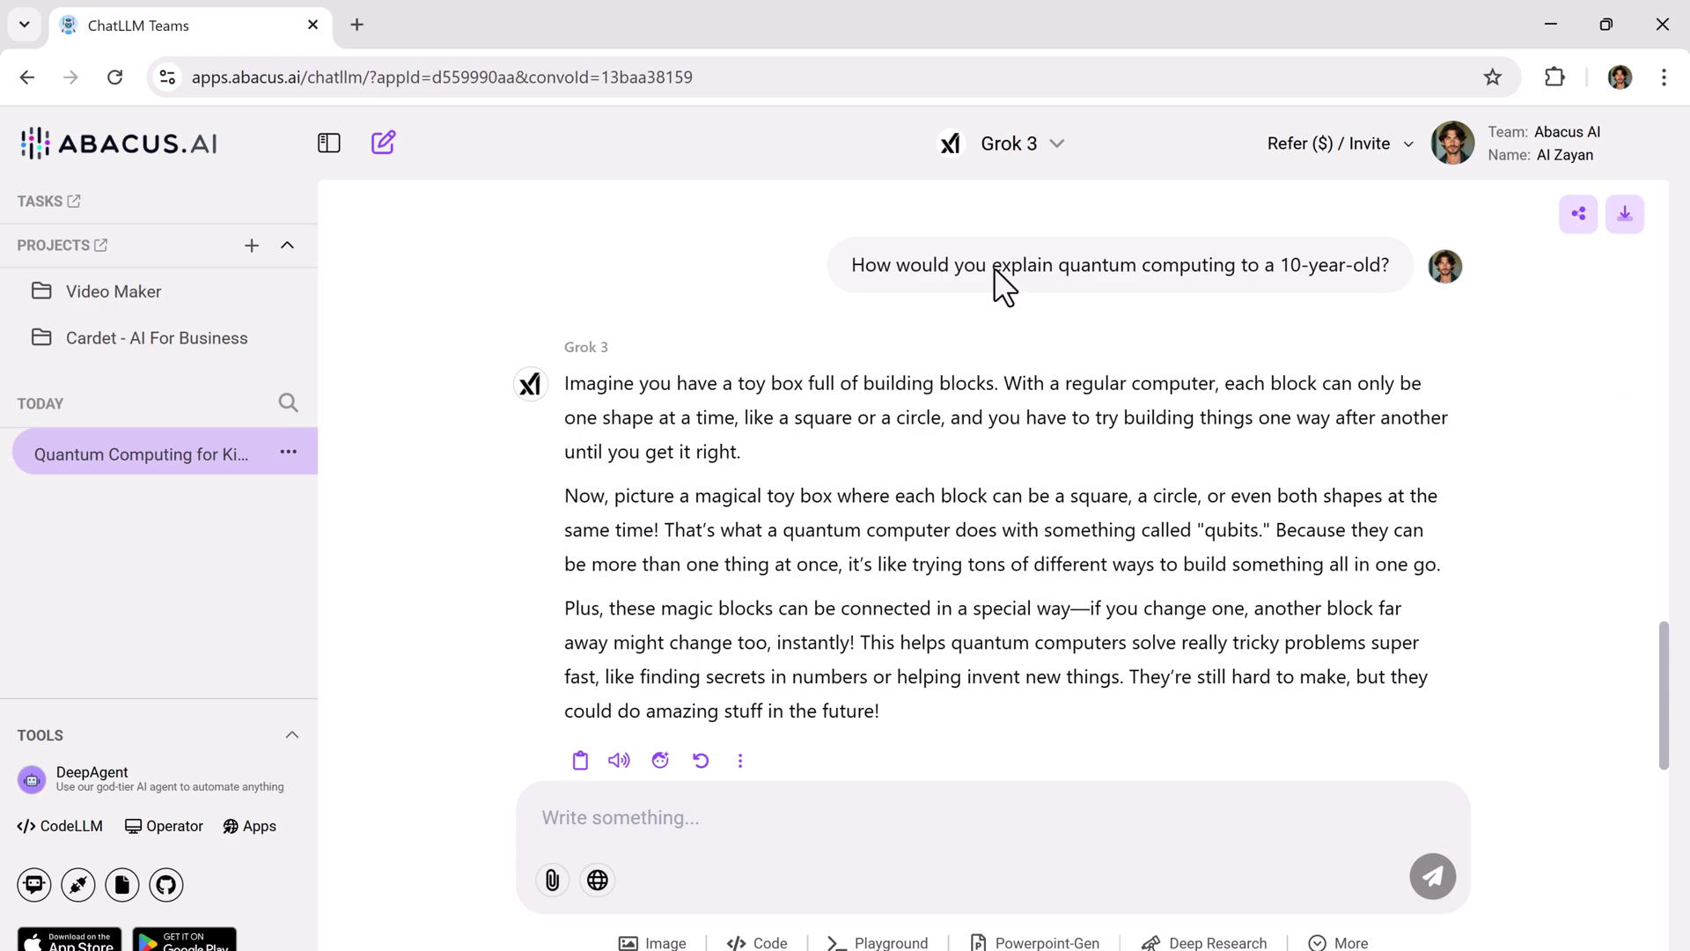
scroll(1079, 607, "up", 15)
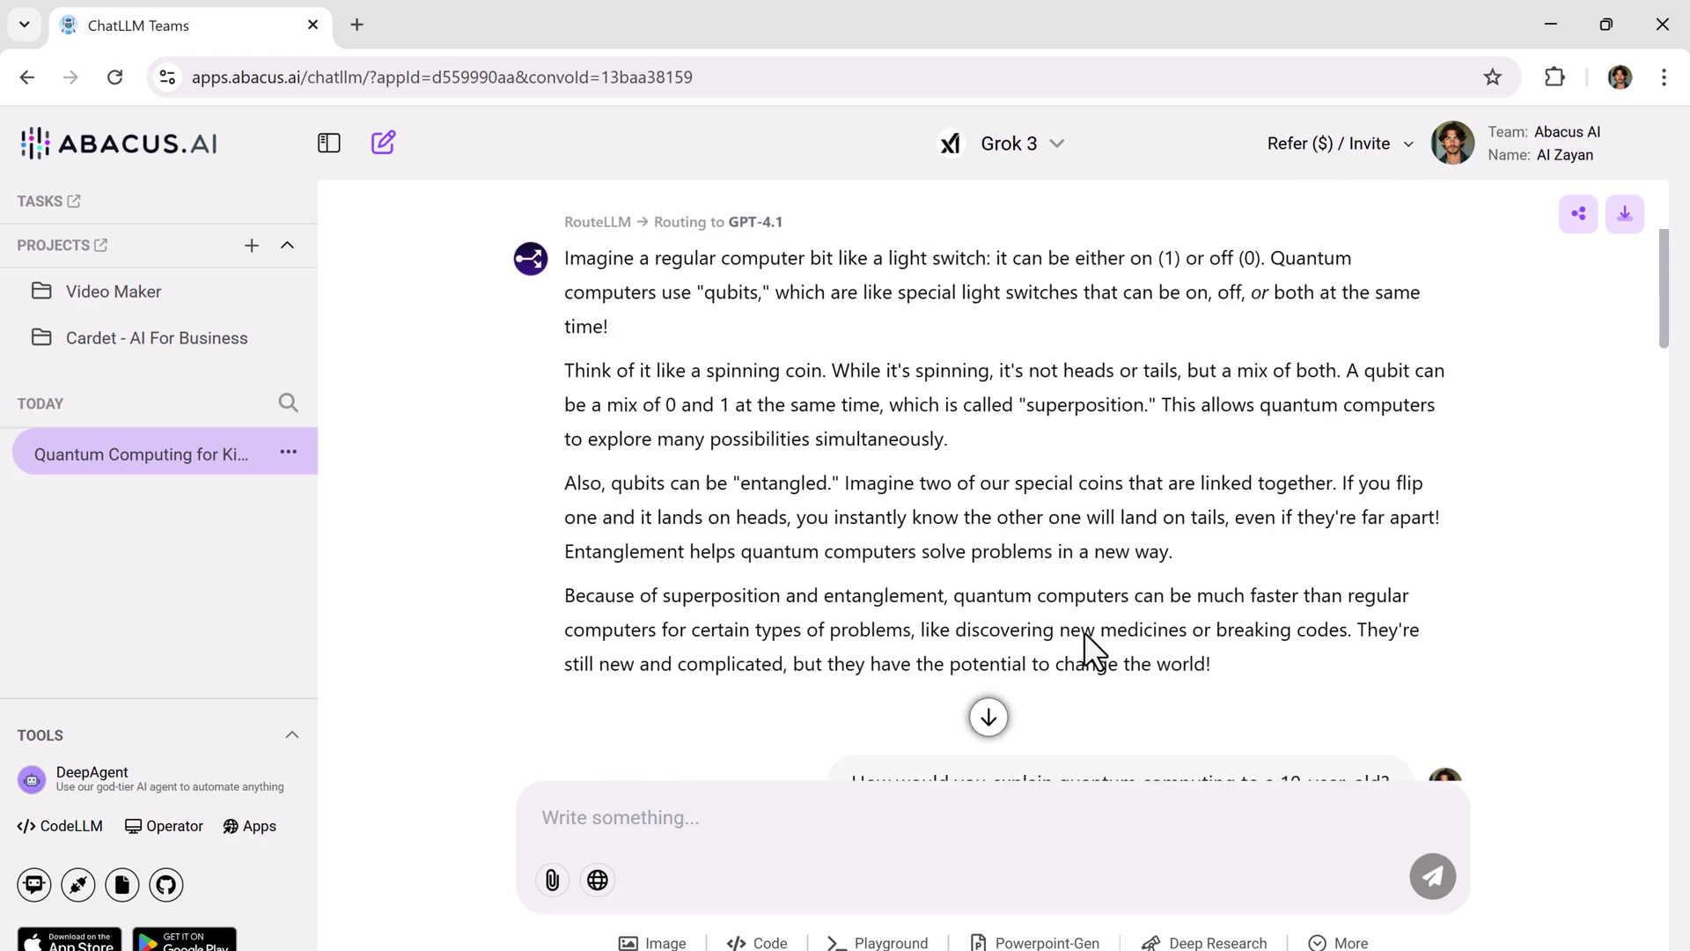
scroll(1073, 610, "down", 1)
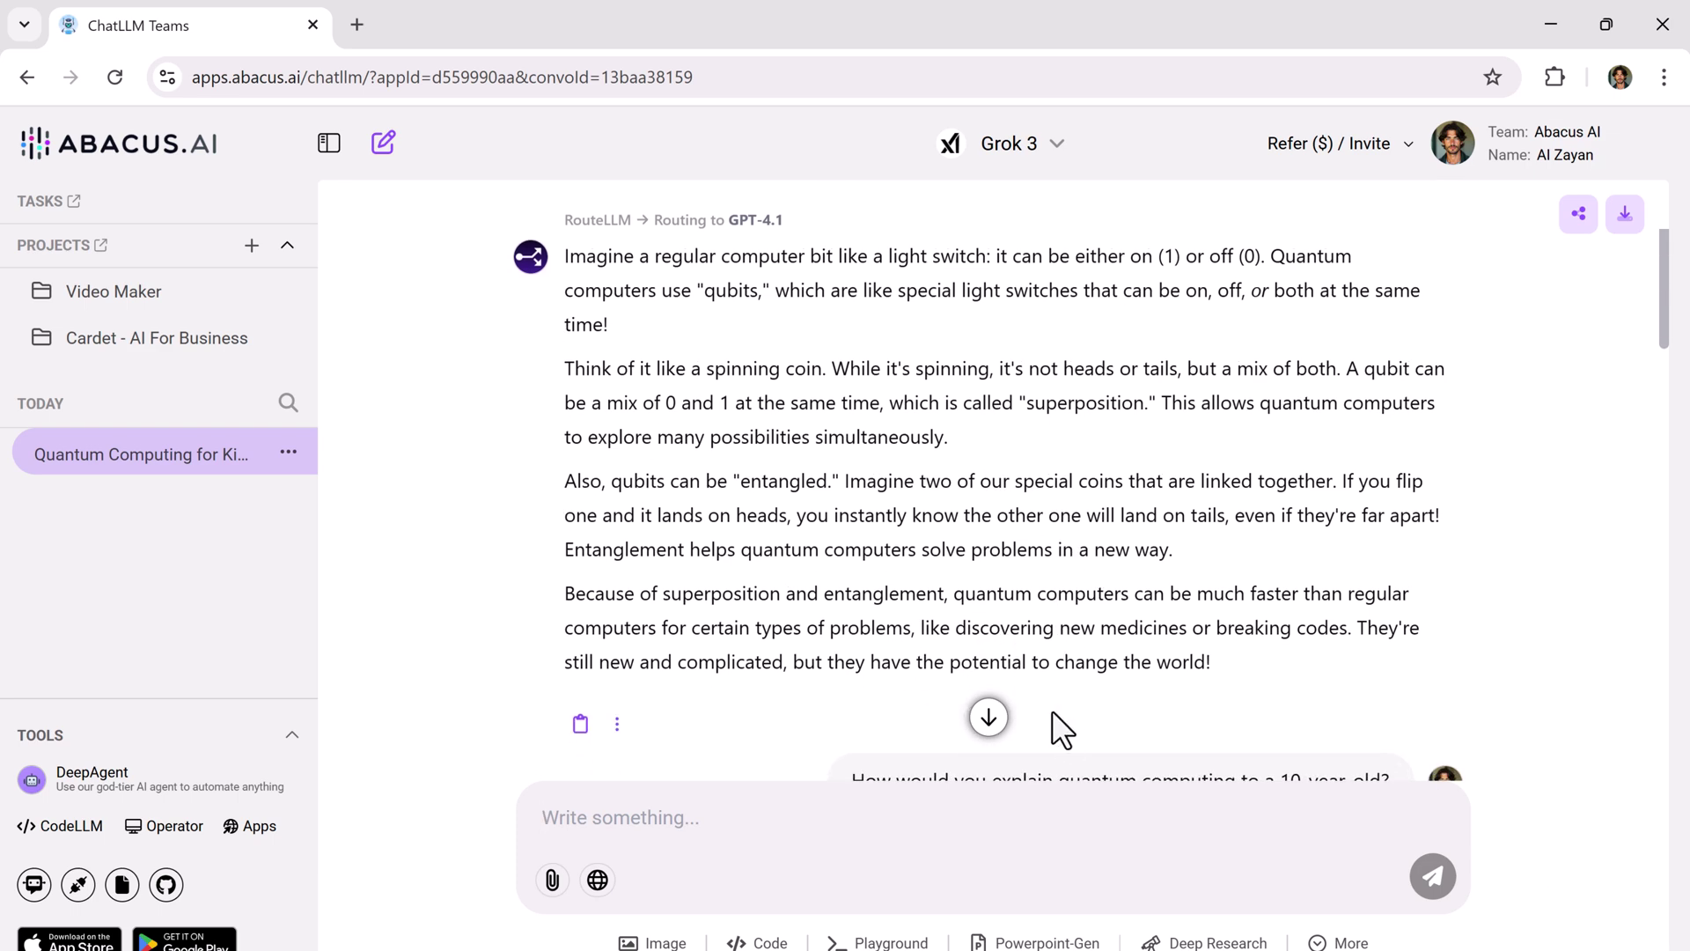
scroll(1016, 568, "down", 5)
Start a new chat and set up GPT Image generation with 2 images.
left_click(382, 143)
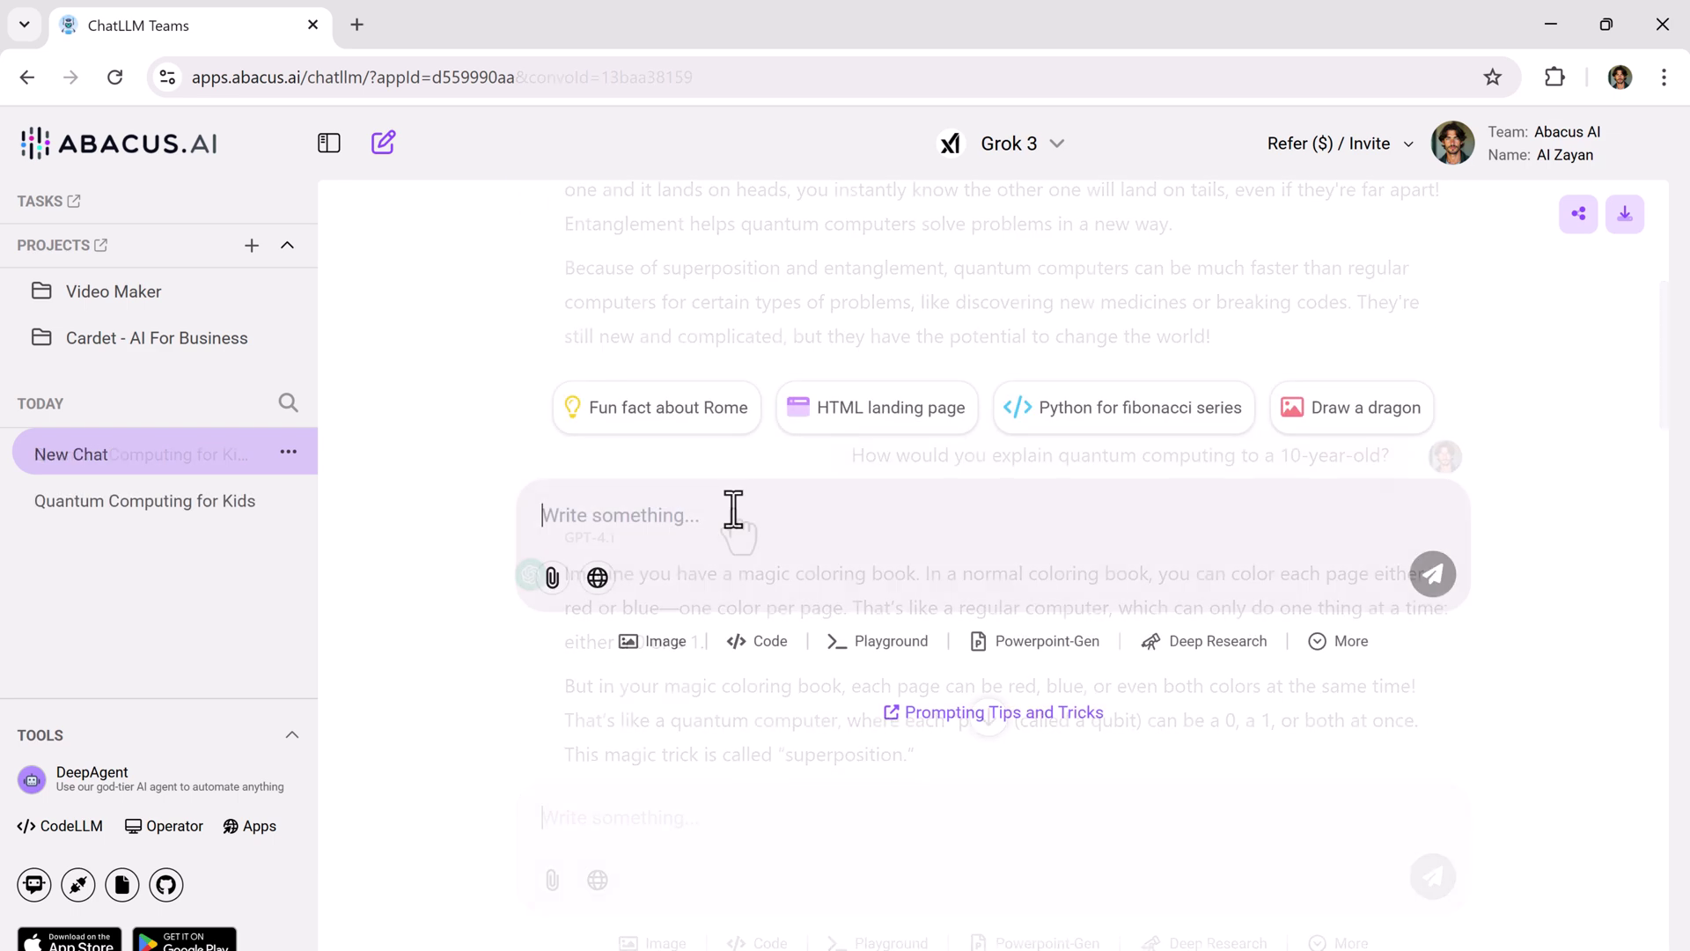
left_click(657, 647)
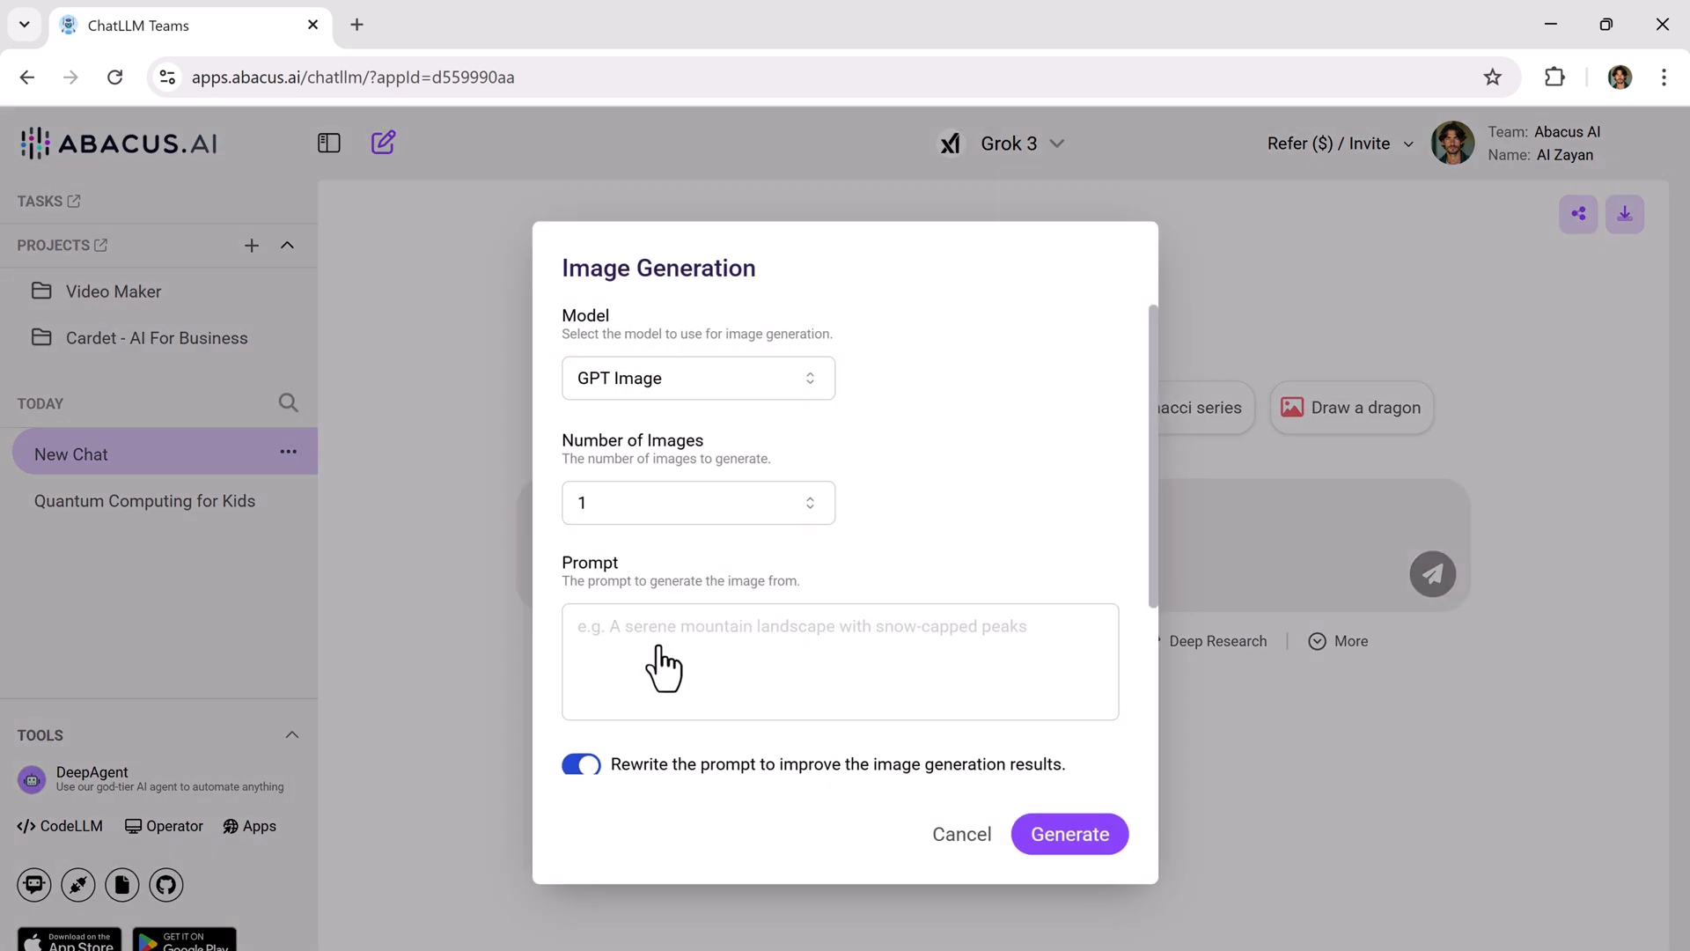
left_click(812, 370)
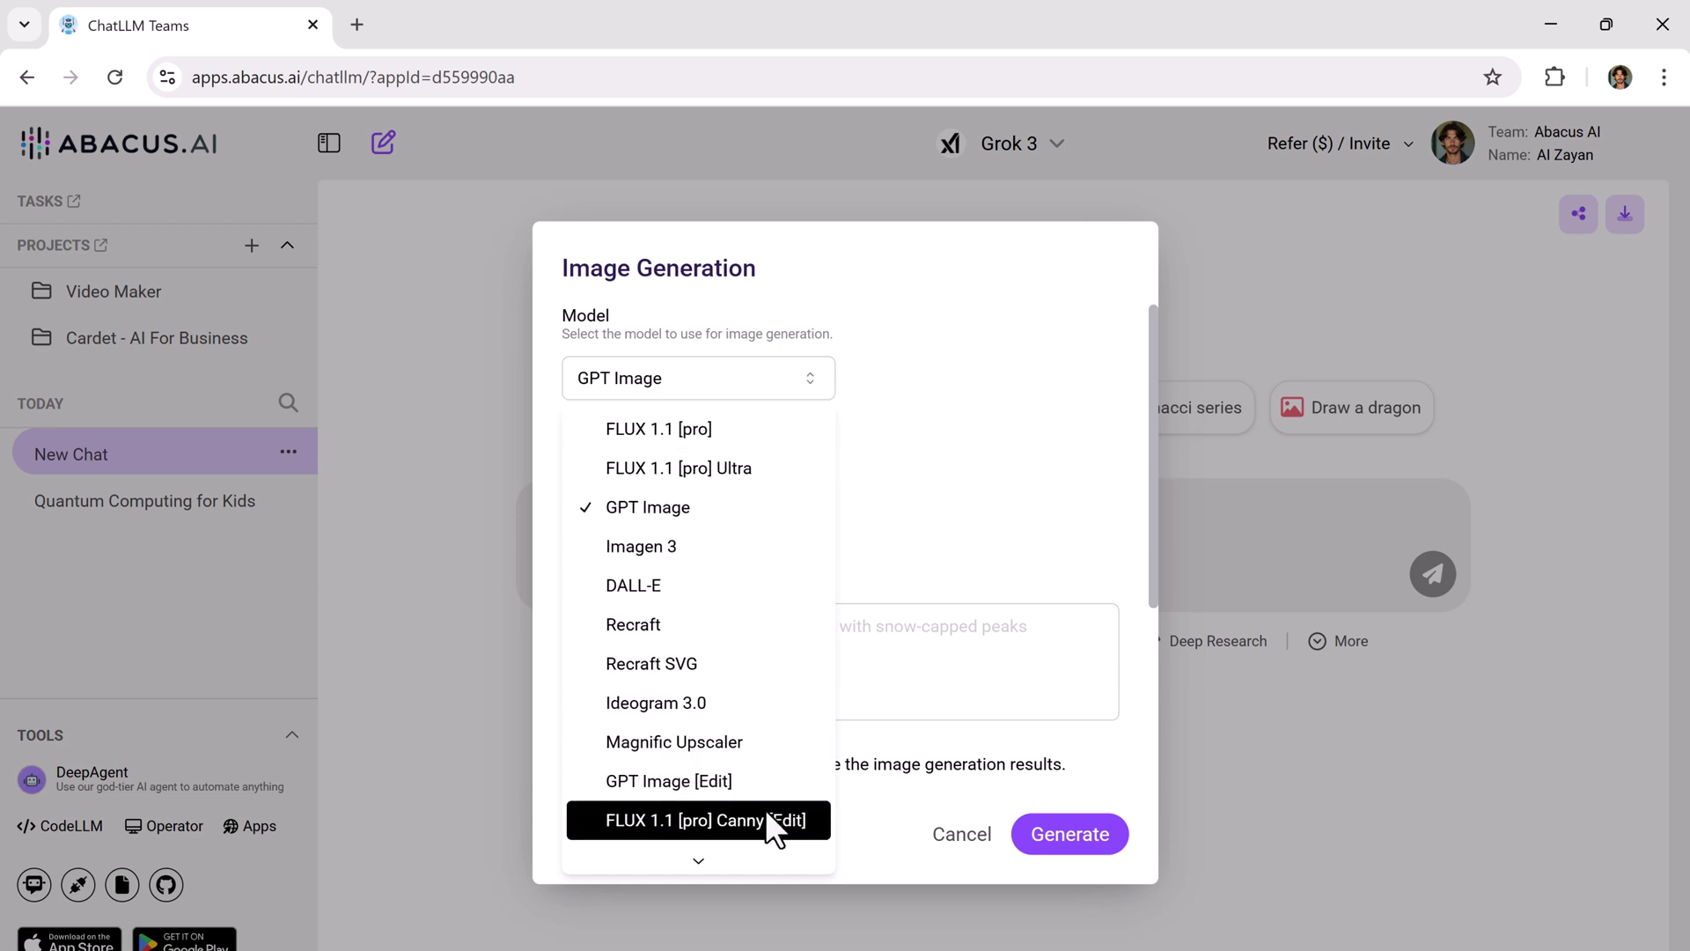
scroll(764, 808, "down", 1)
scroll(765, 804, "up", 1)
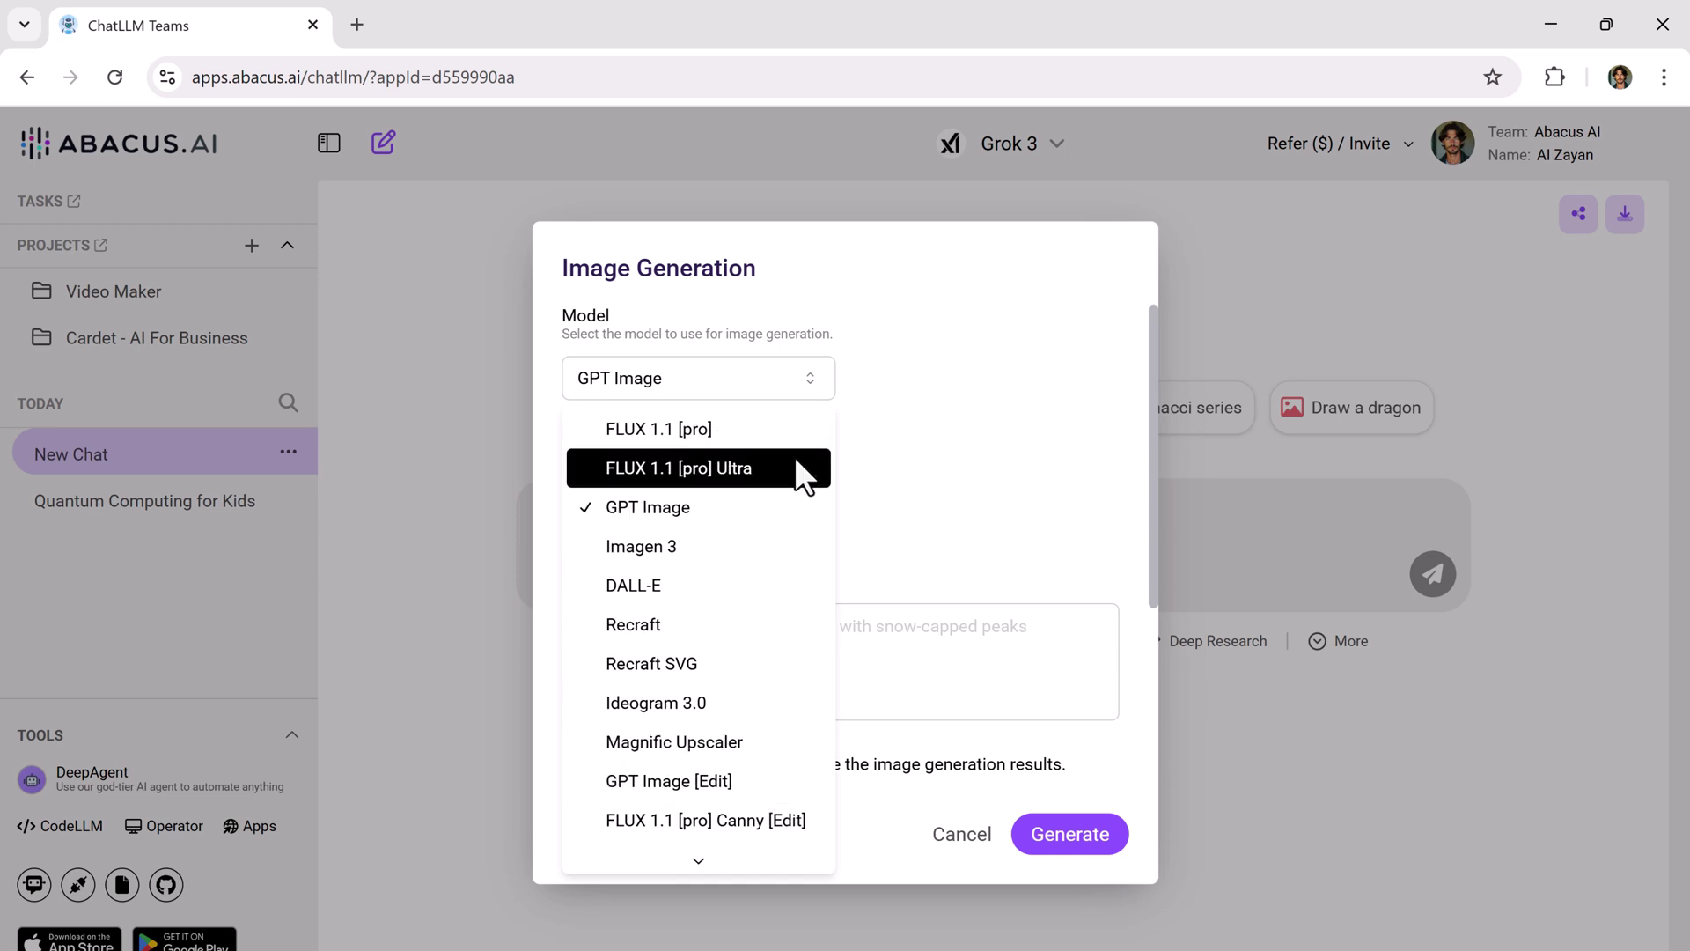
left_click(765, 506)
left_click(768, 513)
left_click(759, 600)
Paste the busy New York street prompt, choose High quality and 1536x1024, and generate.
scroll(816, 541, "down", 3)
left_click(747, 445)
type("Busy New York street with yellow cabs and pedestrians")
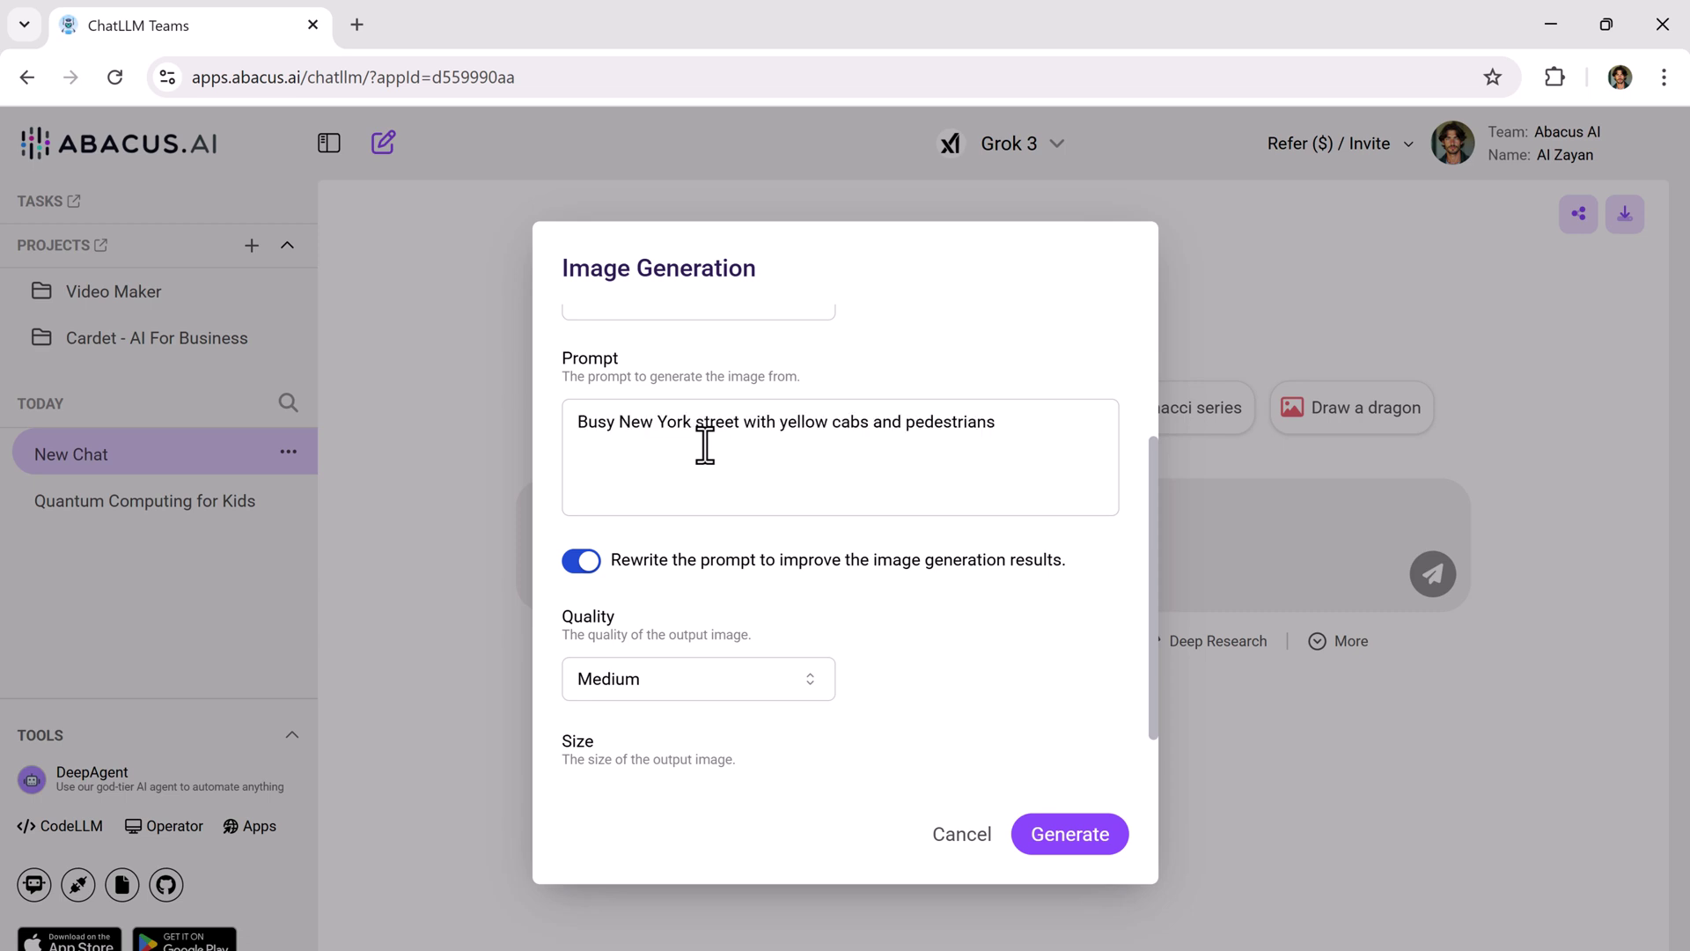
scroll(981, 475, "down", 1)
left_click(807, 627)
left_click(768, 755)
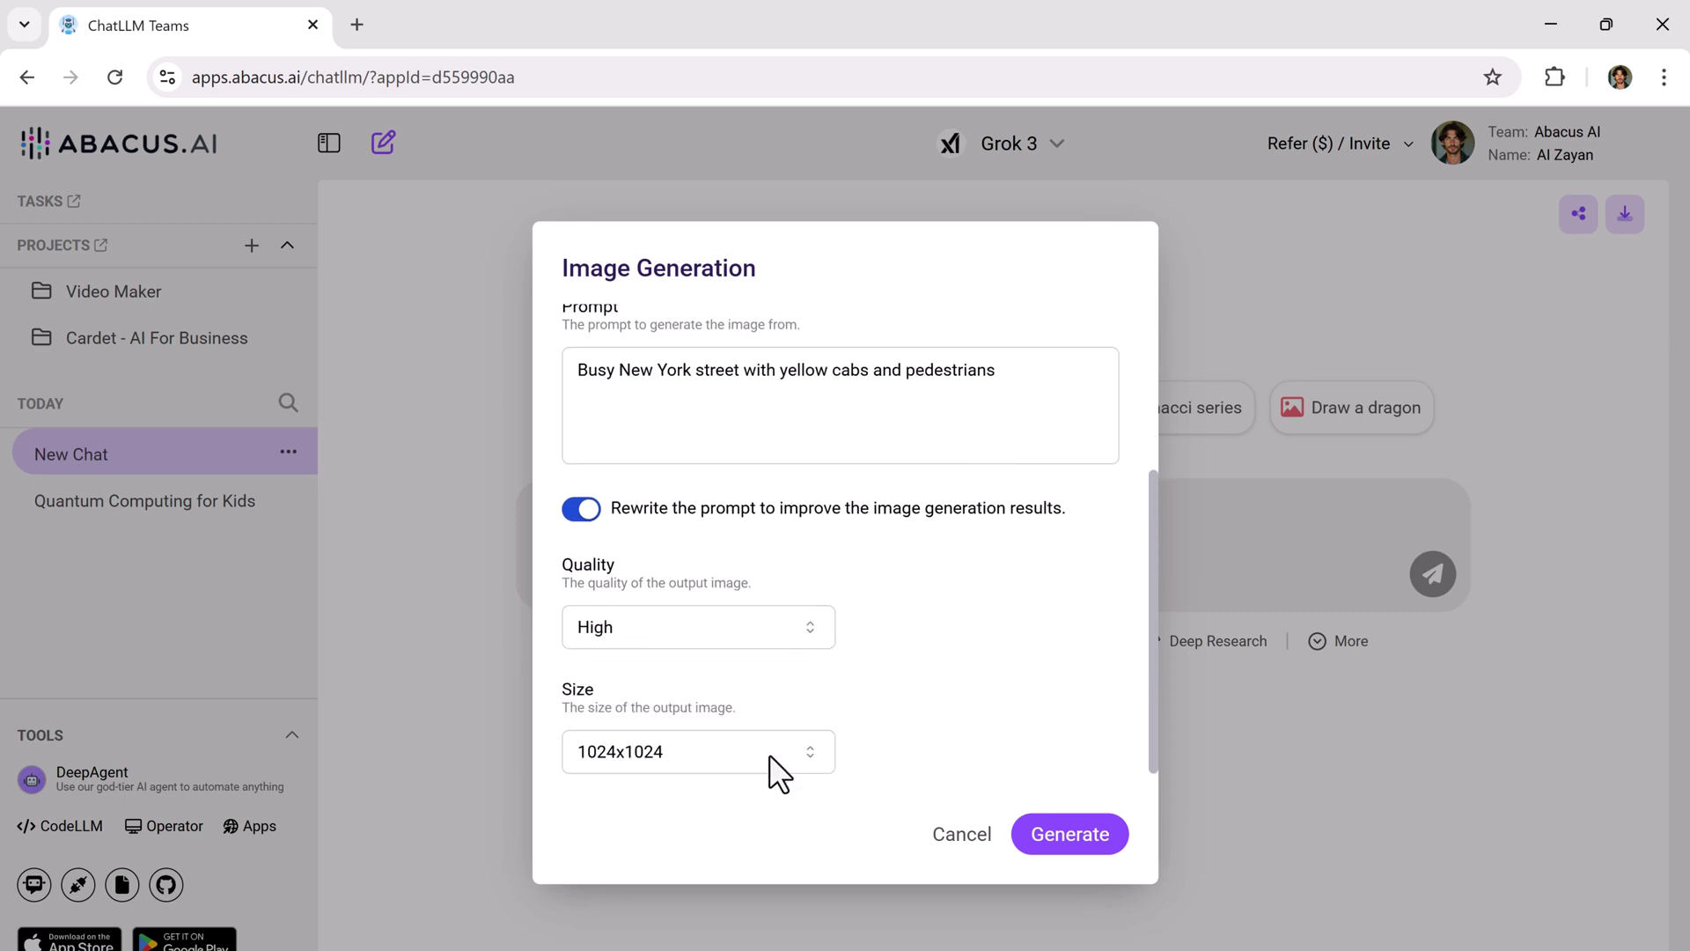
left_click(777, 768)
left_click(779, 880)
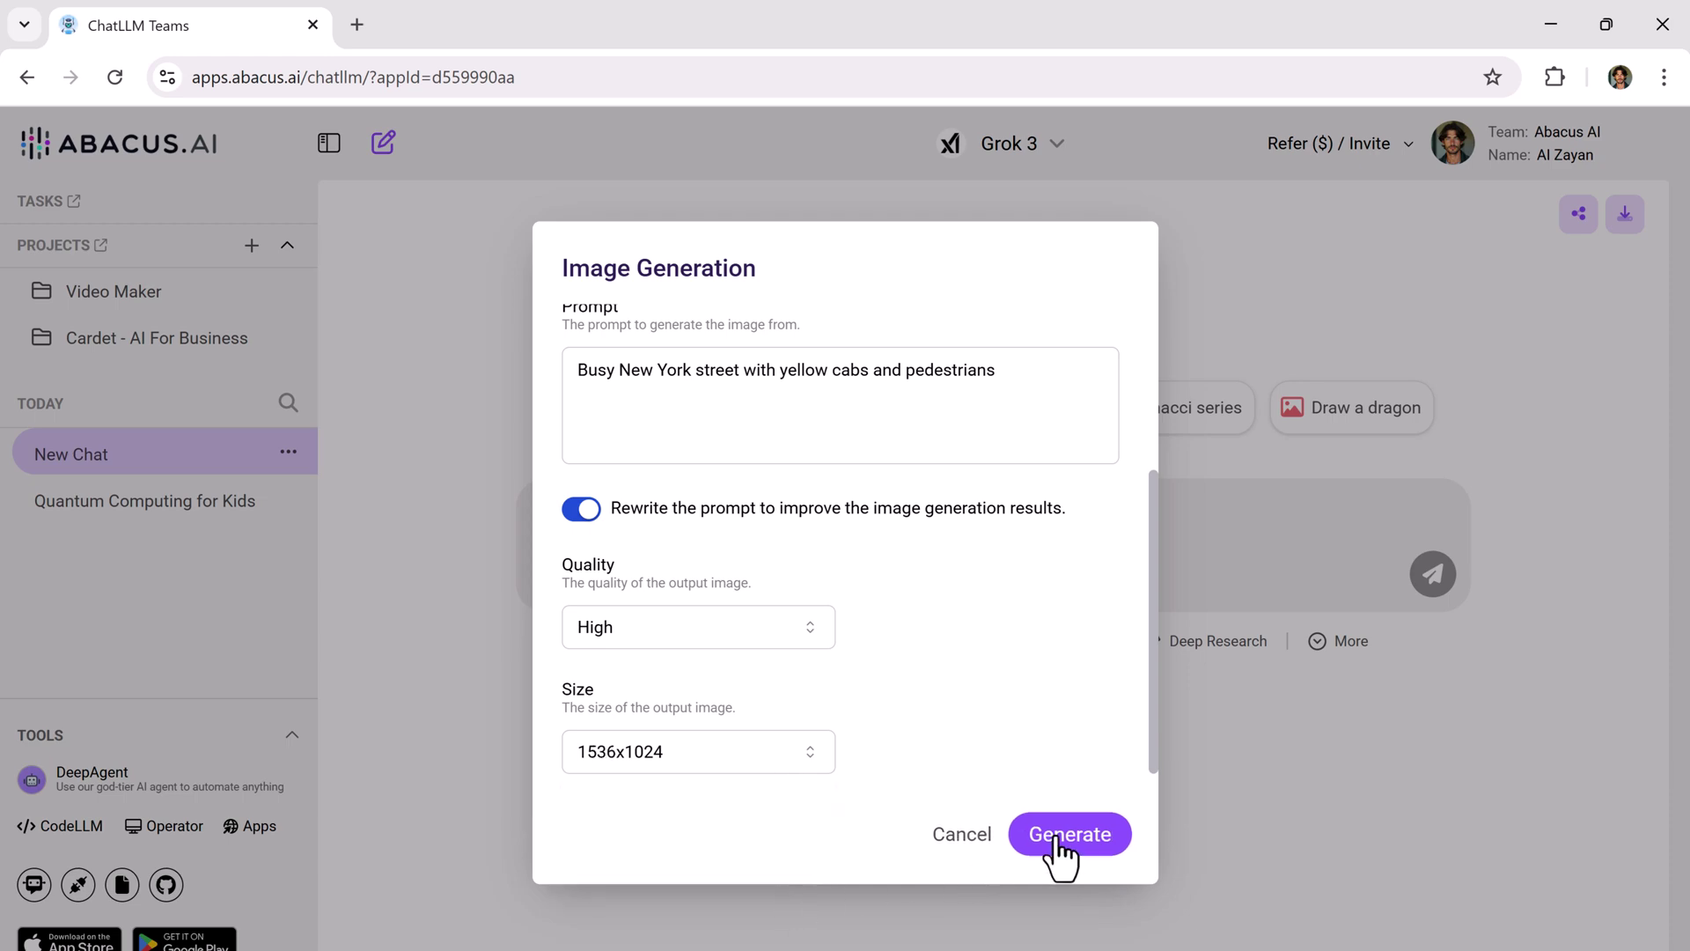
left_click(1062, 841)
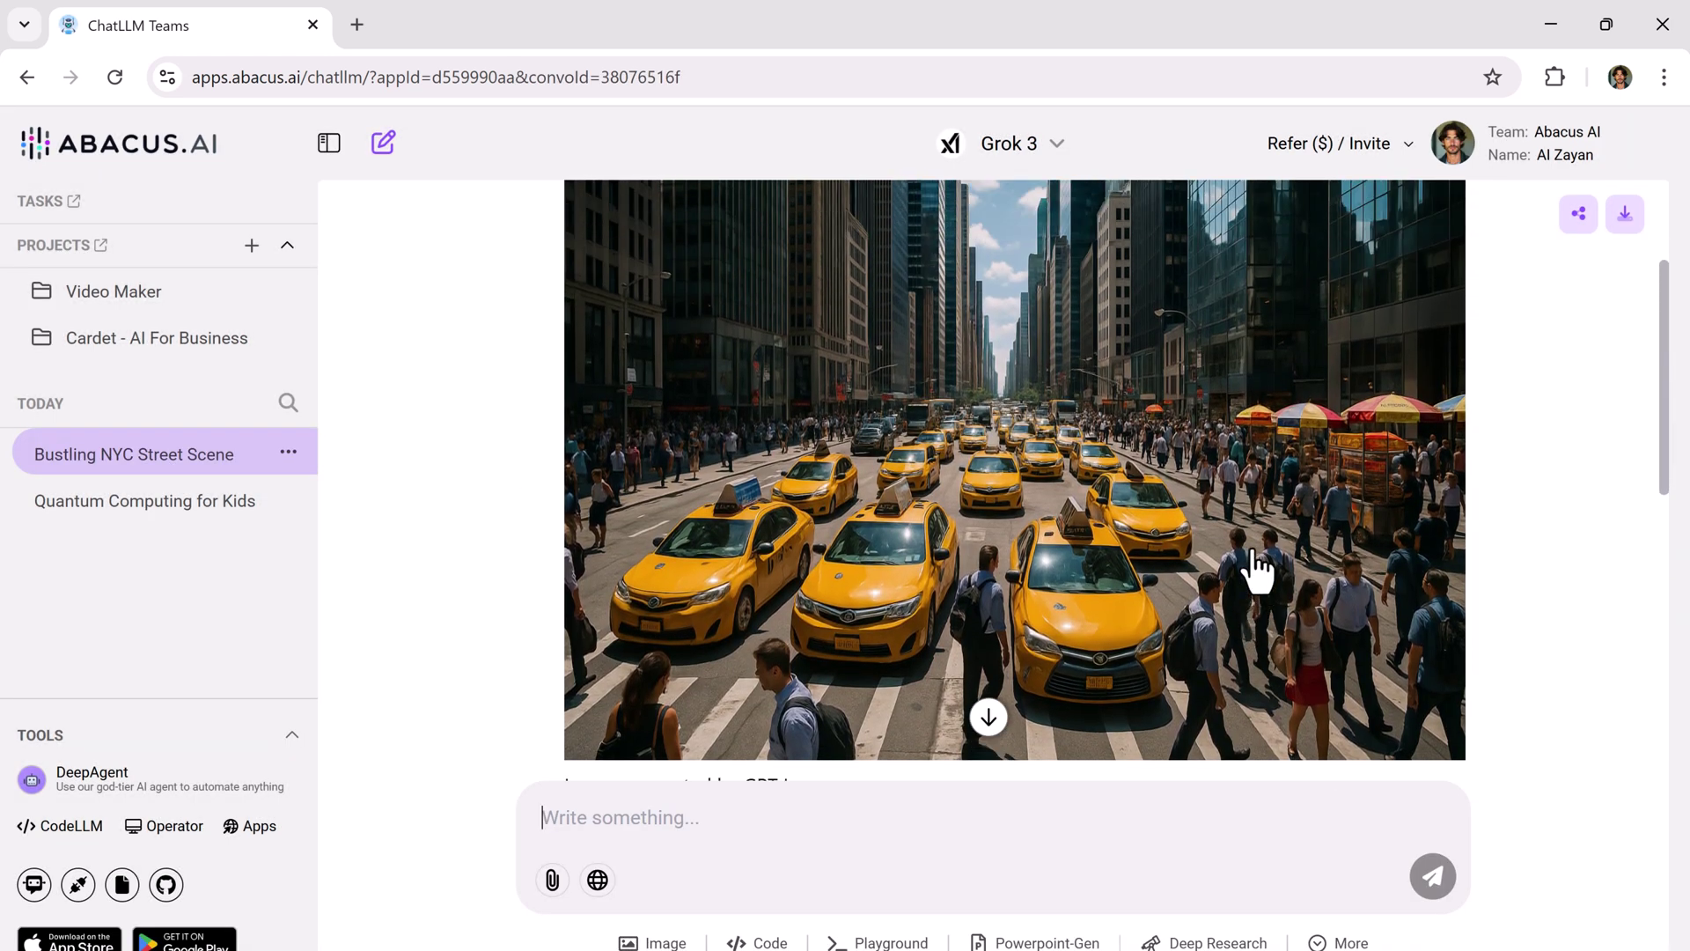
Generate 2 FLUX 1.1 [pro] Ultra images from the evening Paris café prompt.
scroll(1257, 570, "down", 6)
scroll(1257, 570, "up", 5)
scroll(1257, 570, "down", 6)
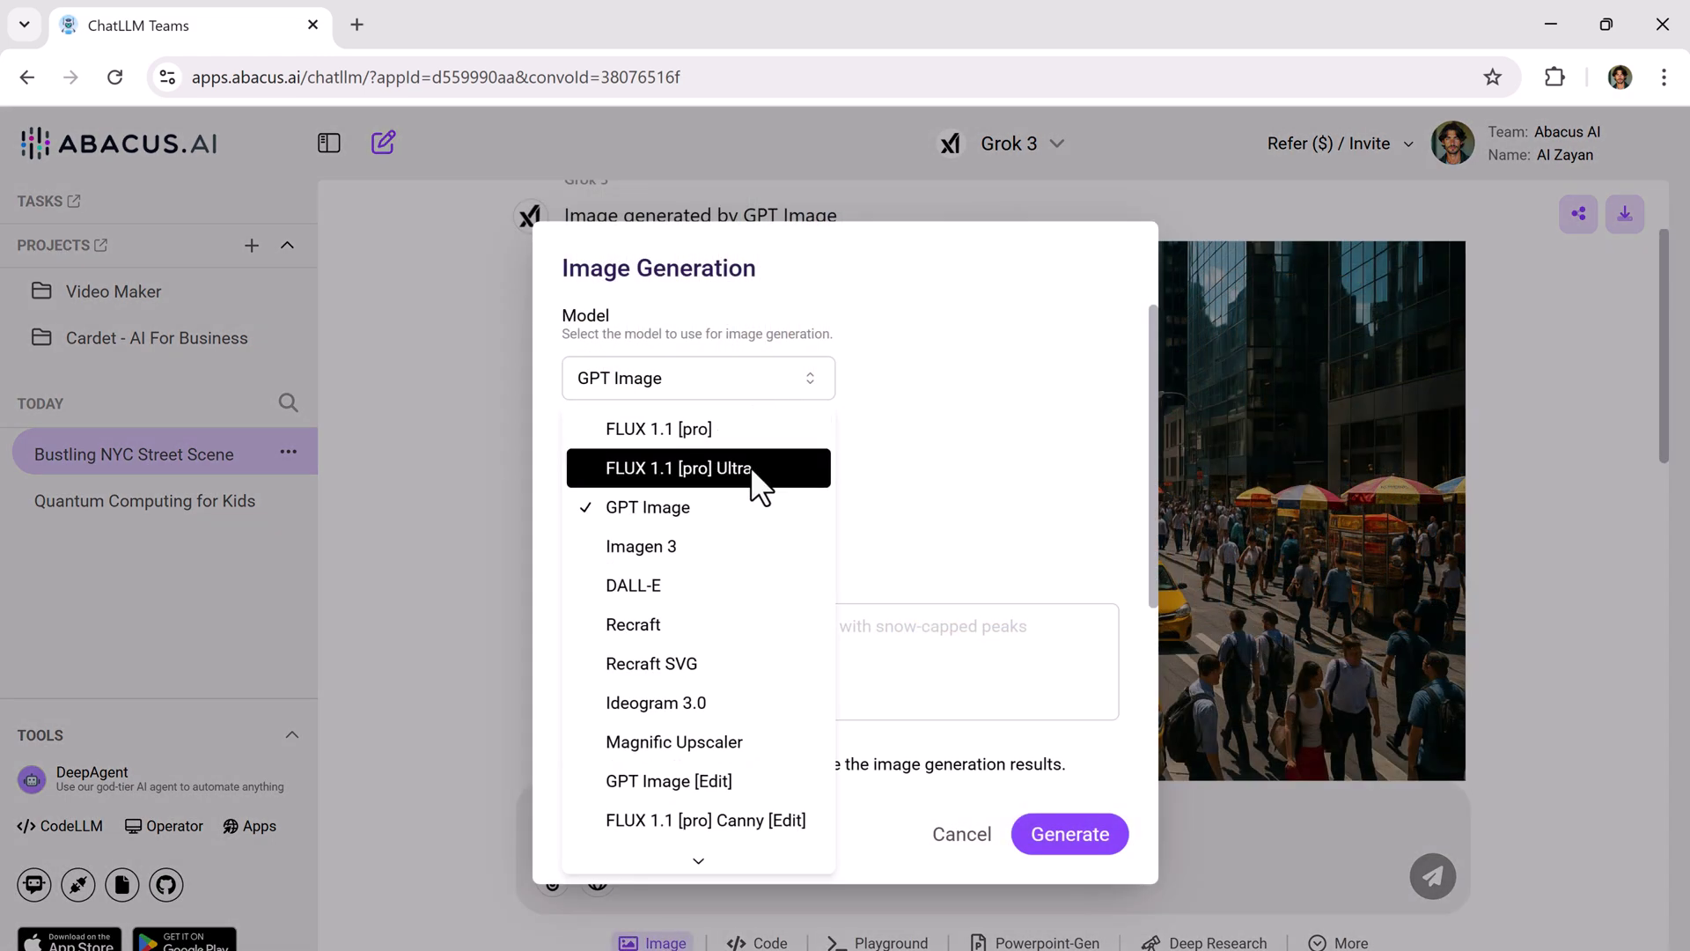
left_click(750, 467)
left_click(759, 511)
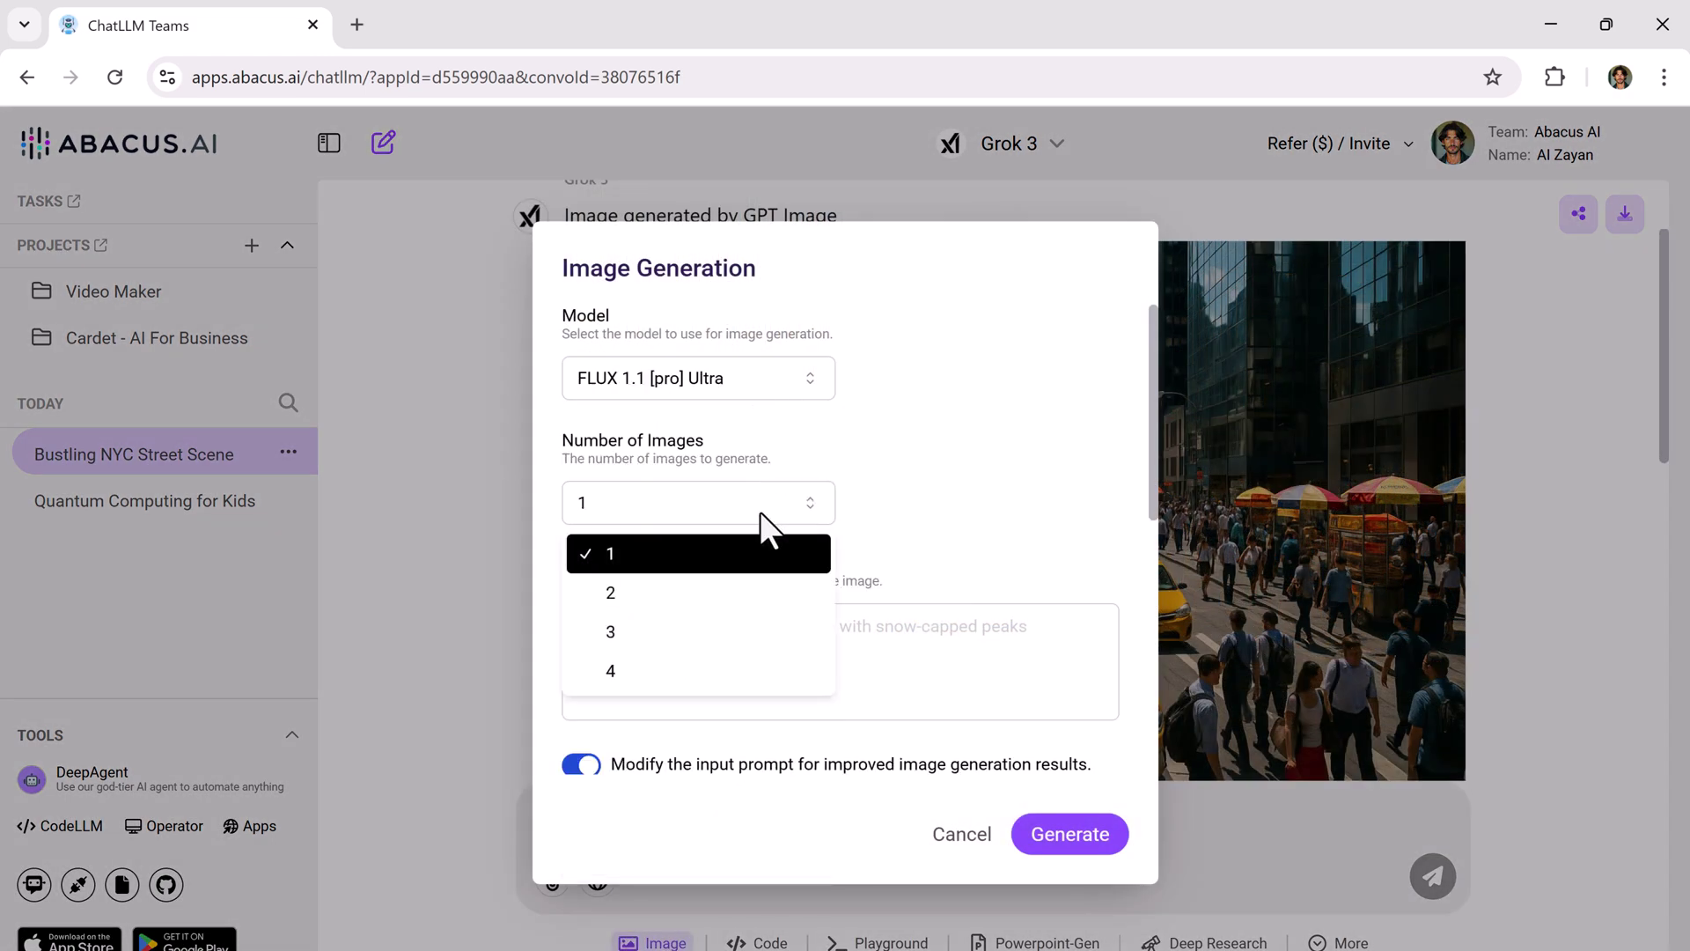
left_click(743, 581)
left_click(809, 680)
type("Paris café with people sitting outside, evening ambiance")
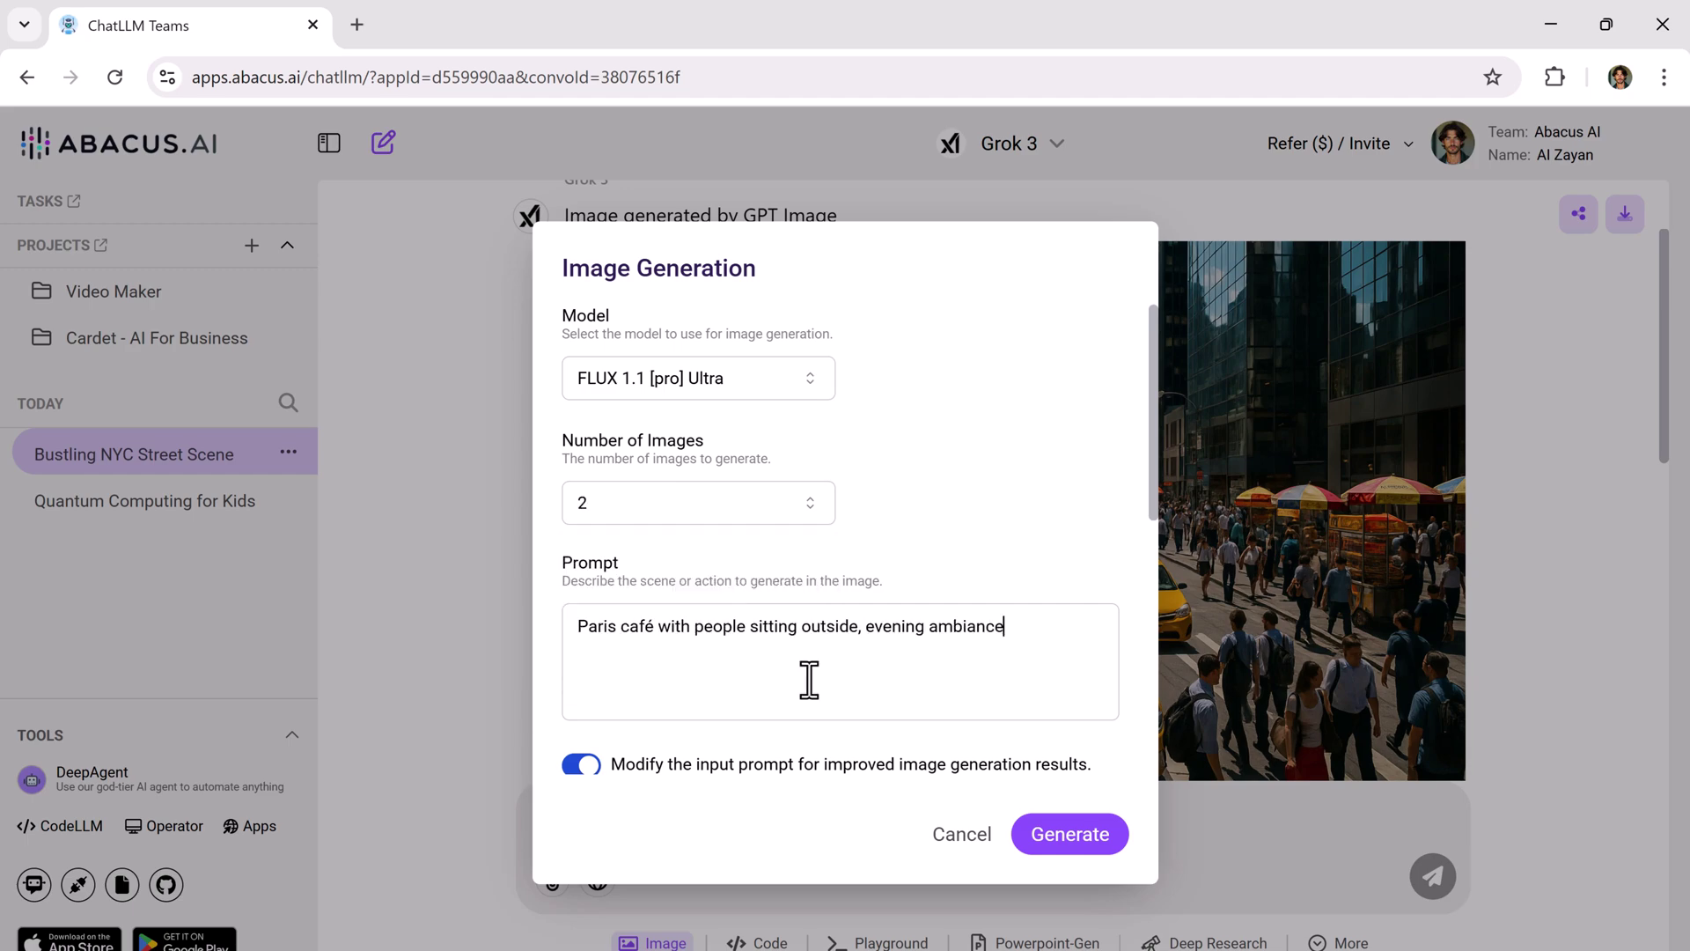
left_click(1056, 831)
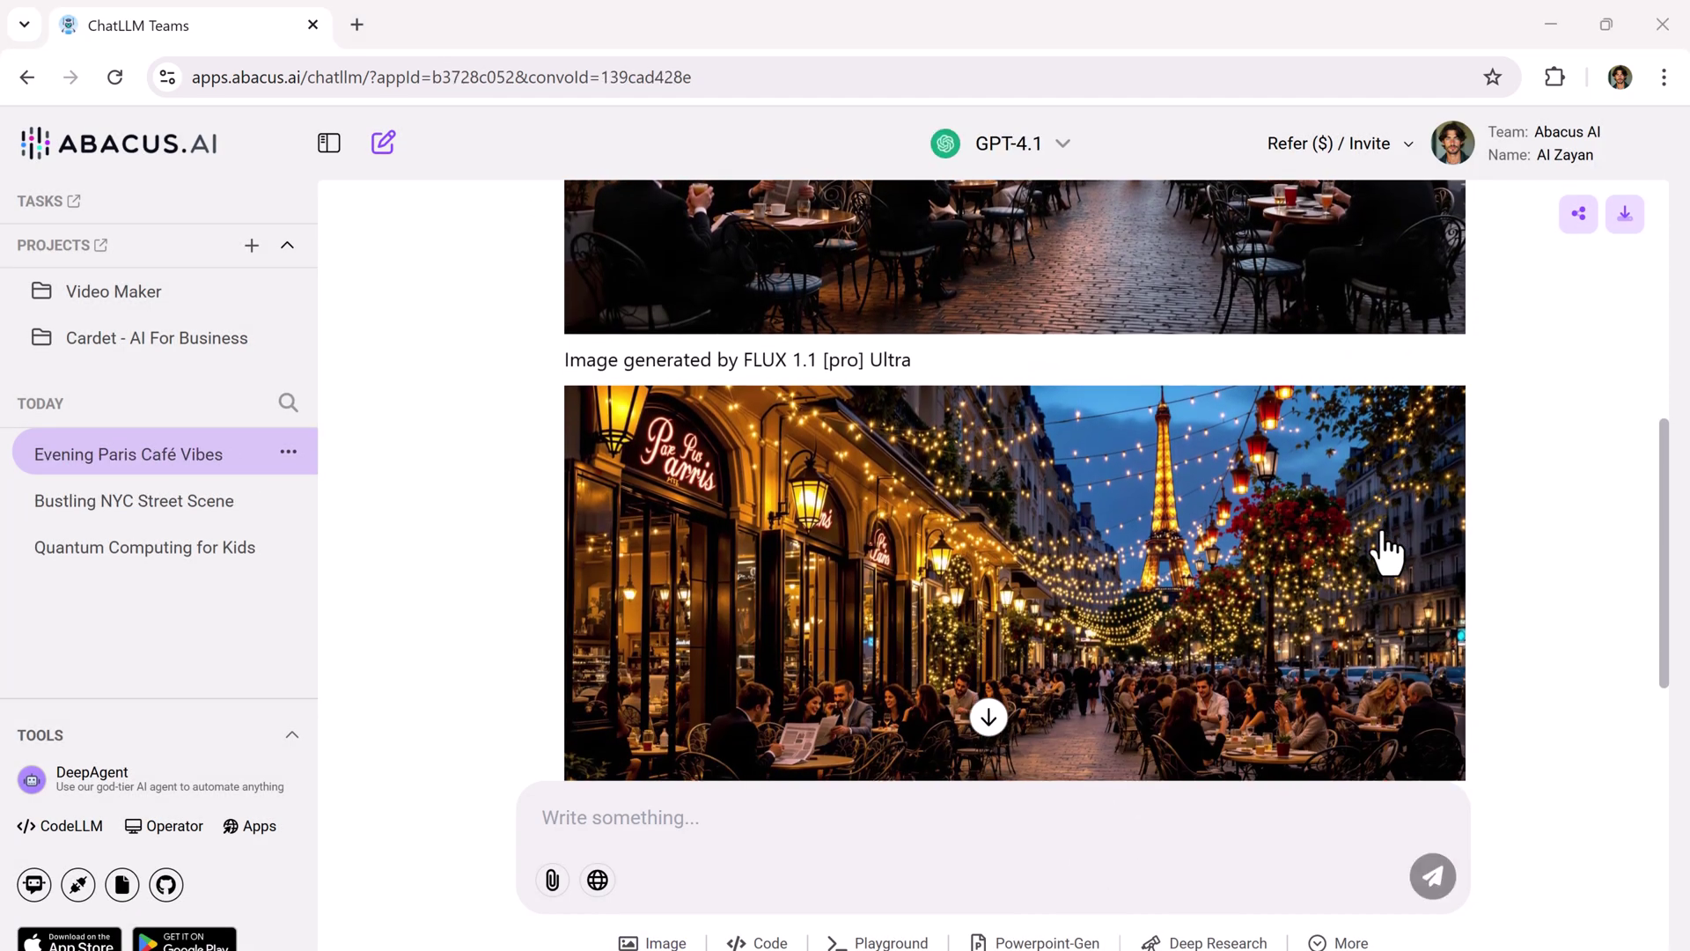
Scroll through the café results and view both generated images enlarged.
scroll(1387, 550, "down", 2)
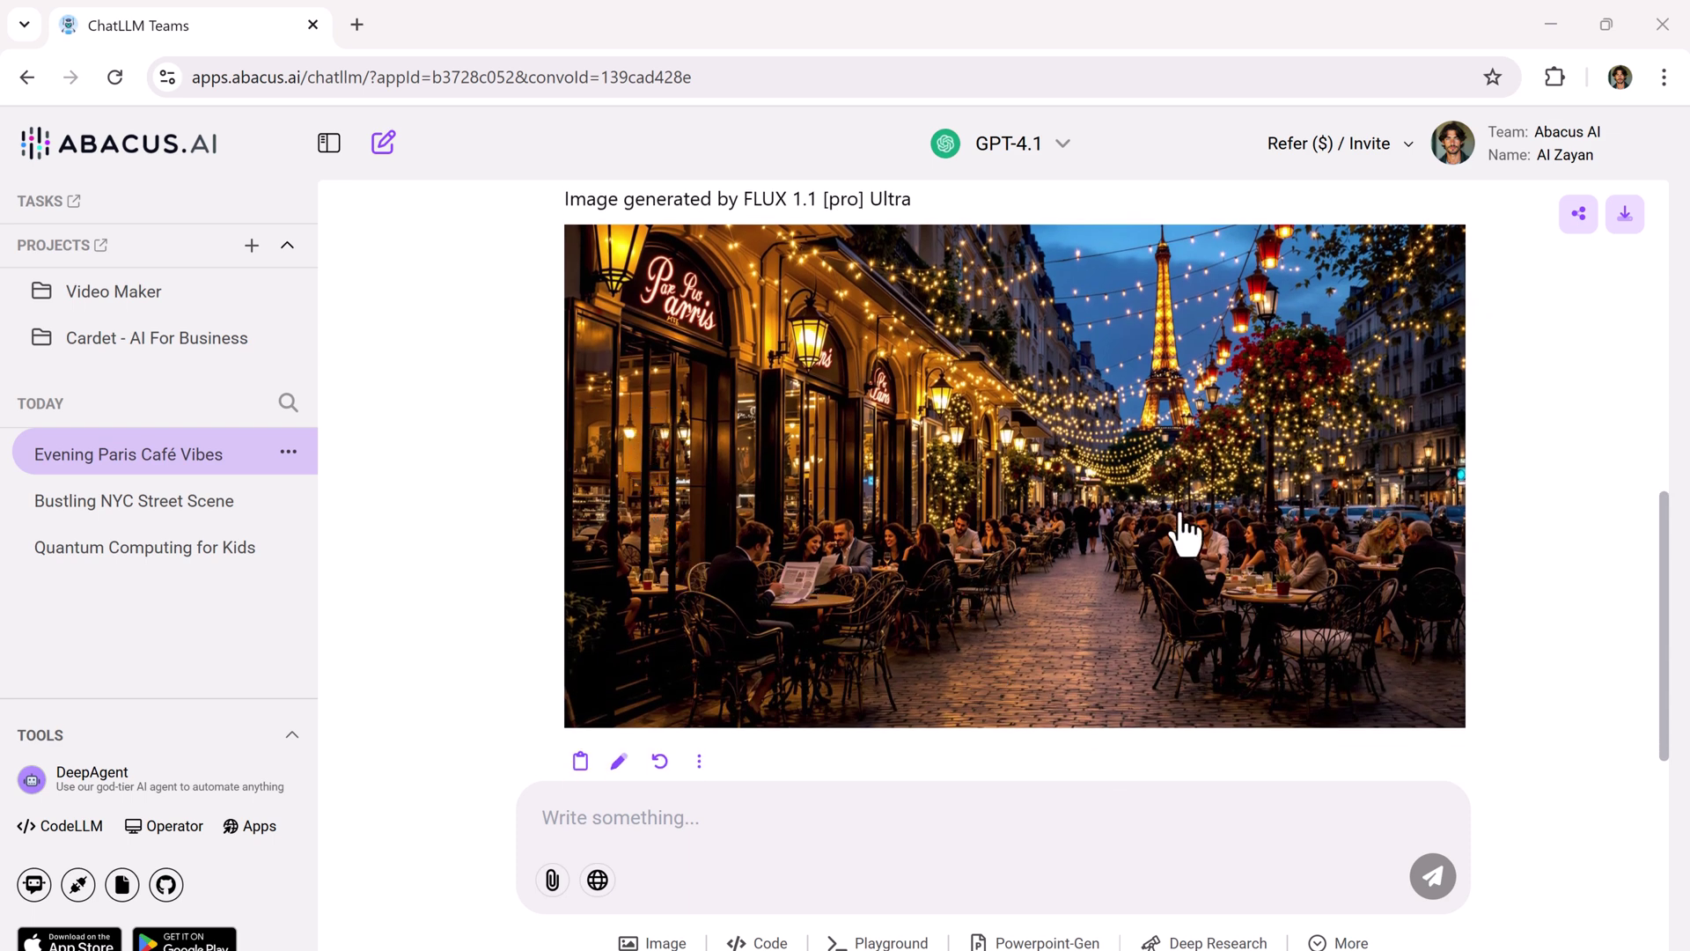
scroll(1144, 502, "down", 1)
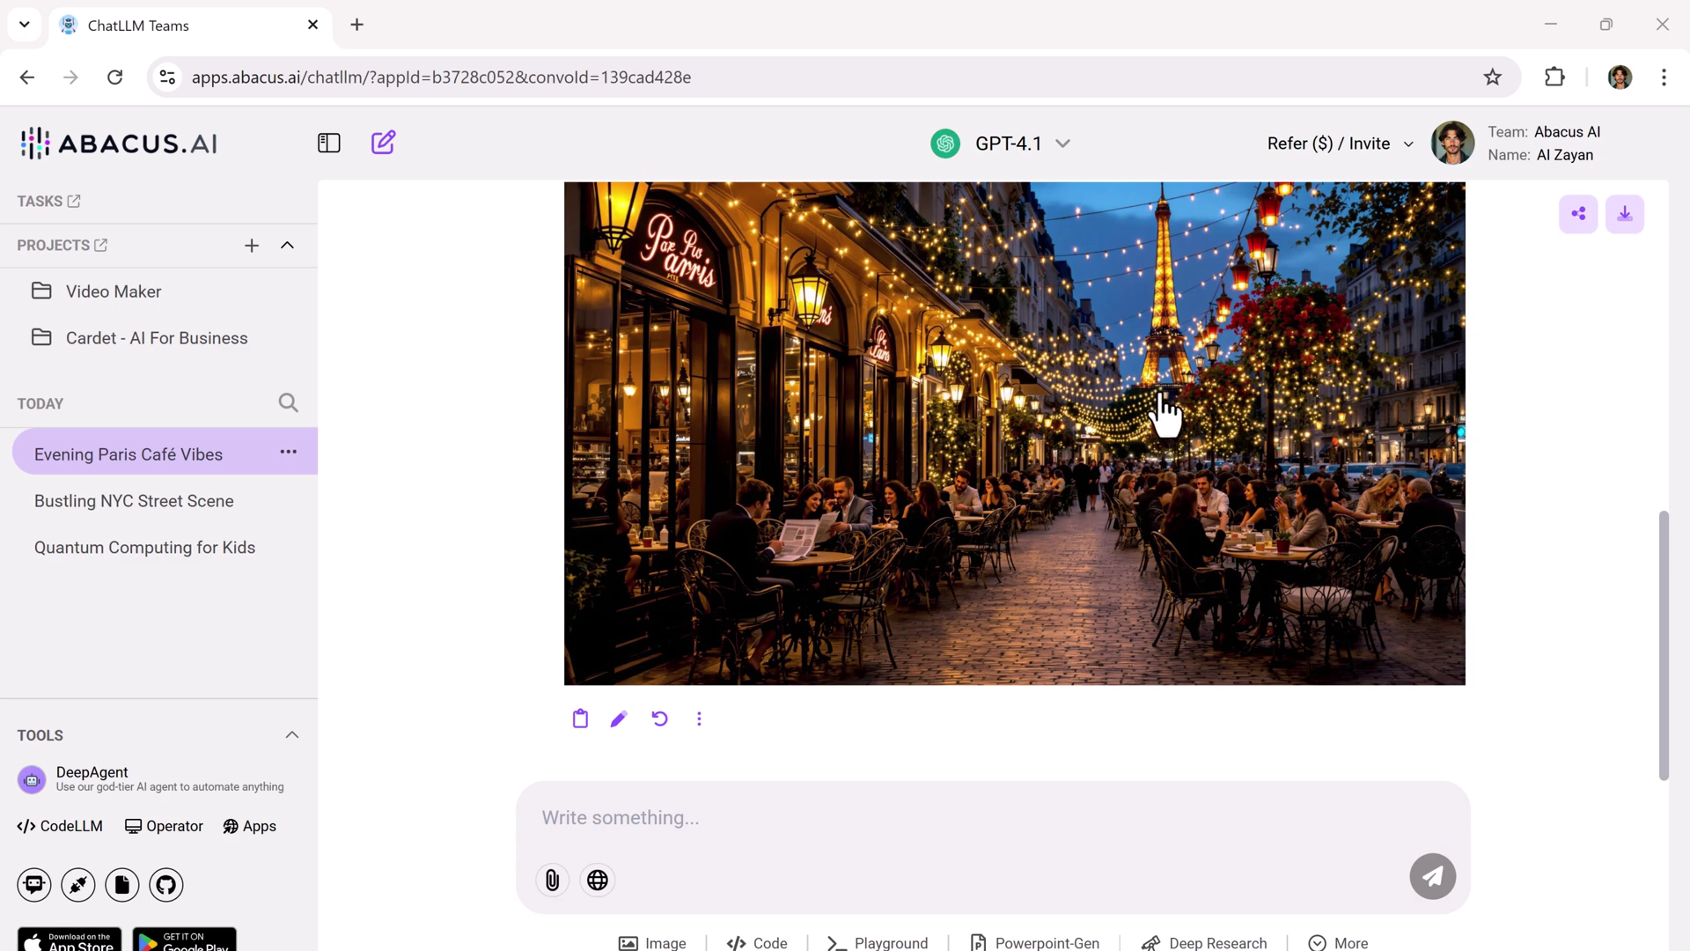
scroll(1161, 436, "up", 5)
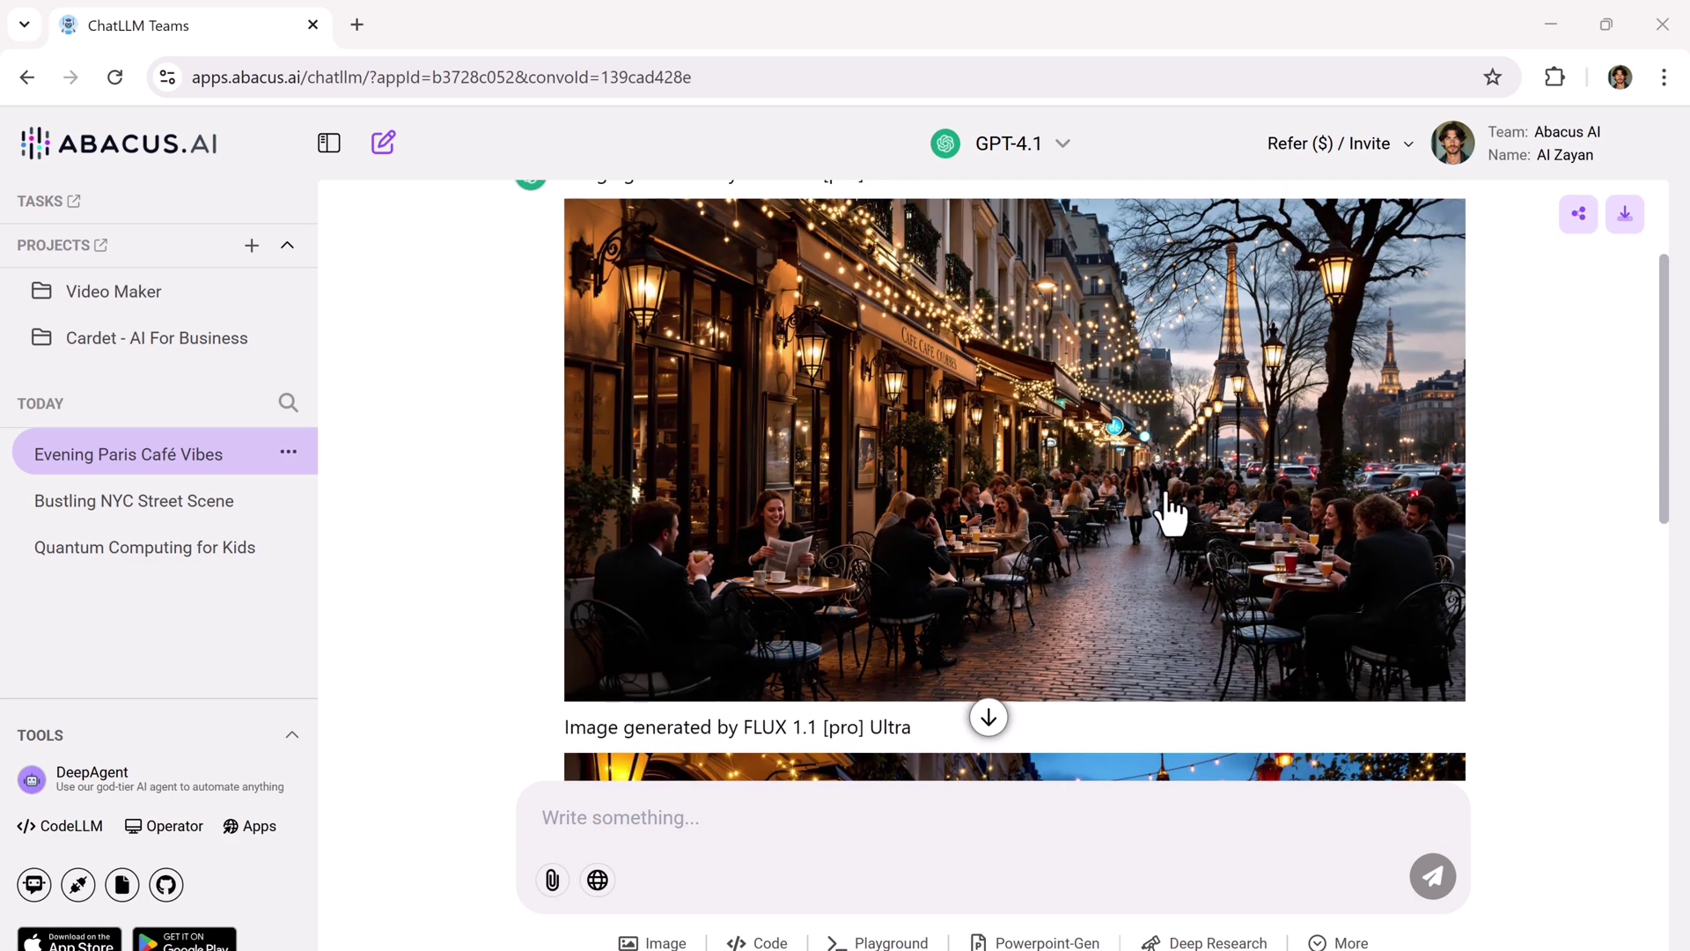
left_click(1162, 502)
left_click(440, 608)
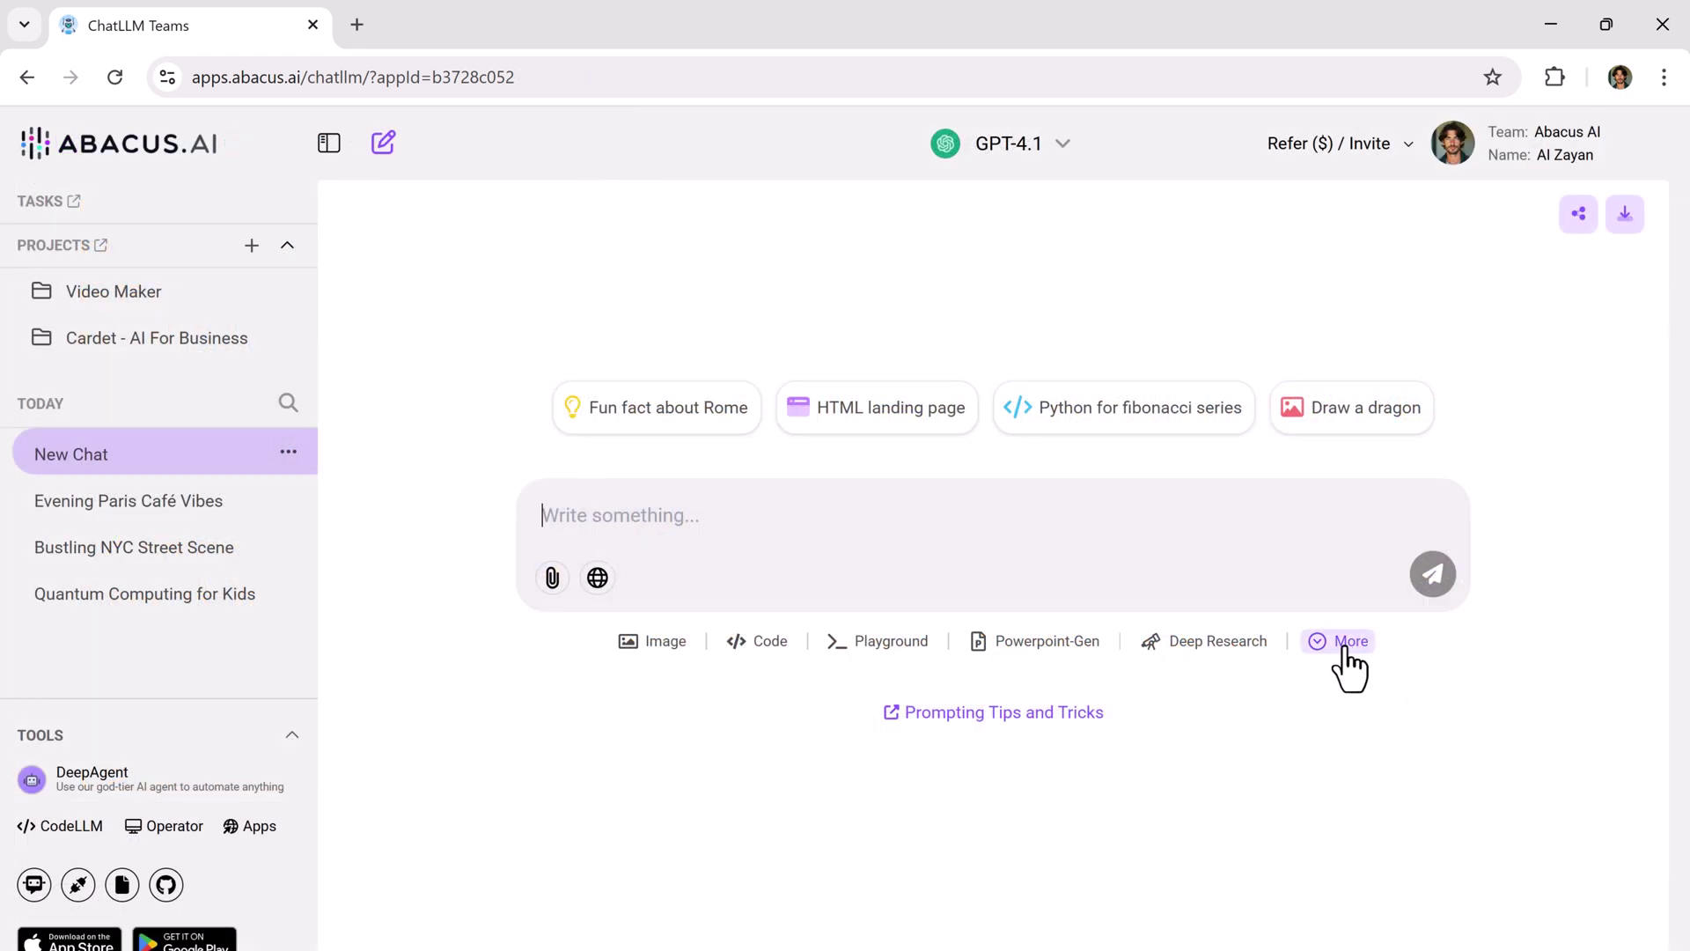
Generate a Hailuo AI video from the slow-motion tropical forest waterfall prompt via Video-Gen.
left_click(1343, 642)
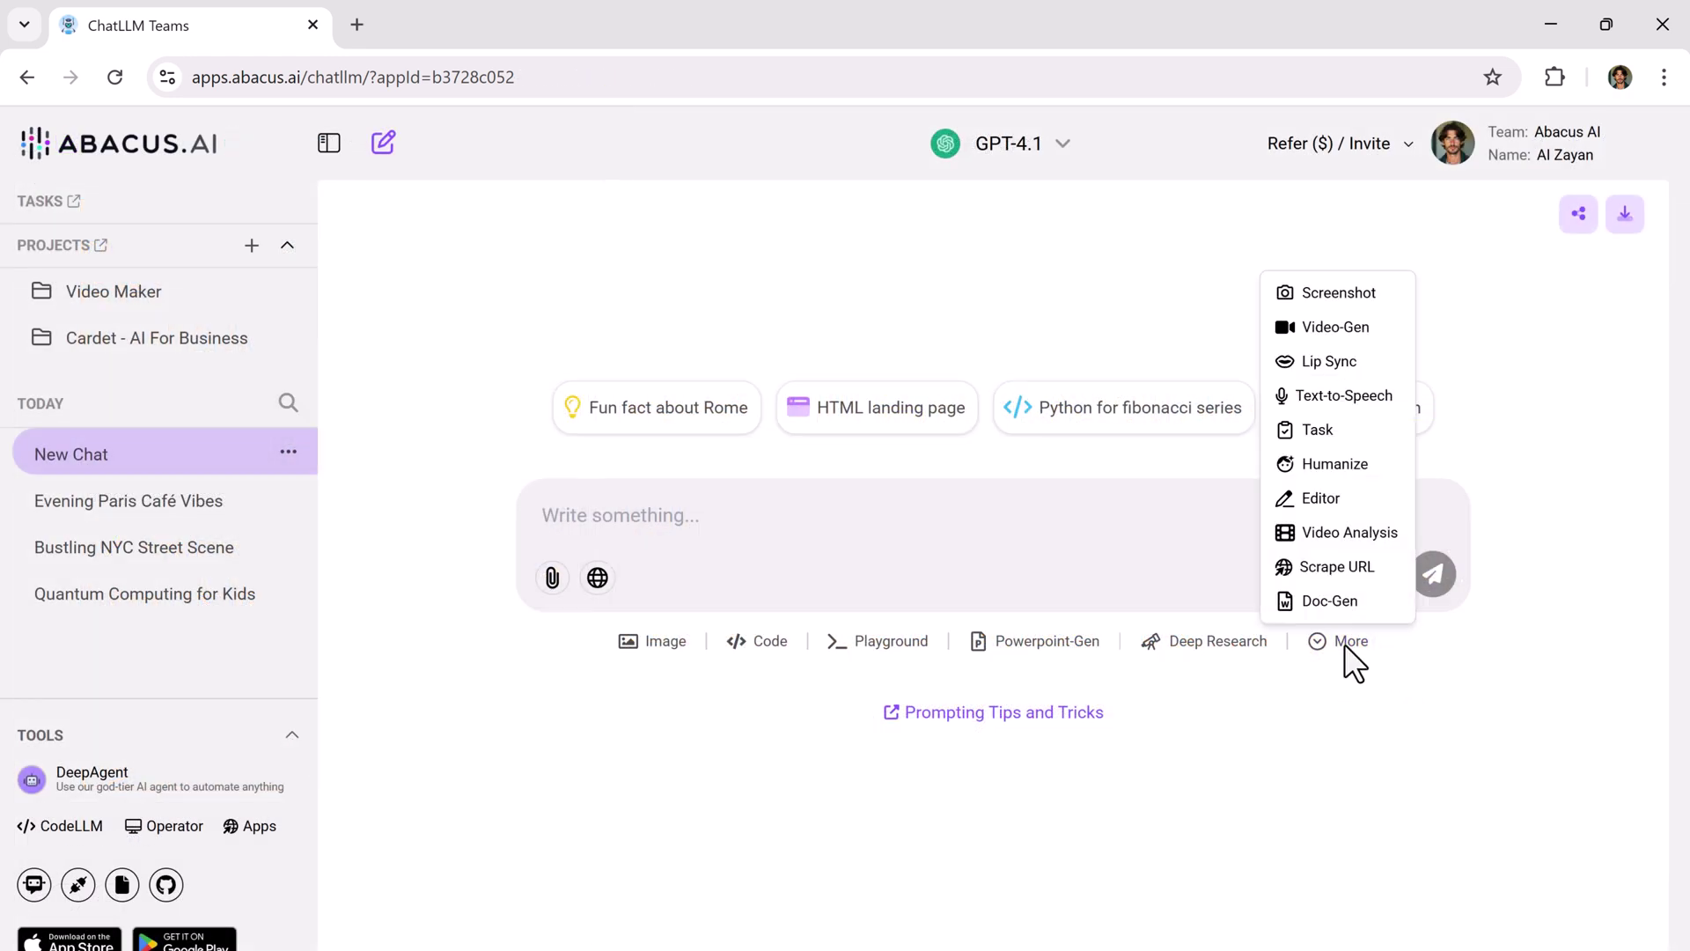
left_click(1367, 332)
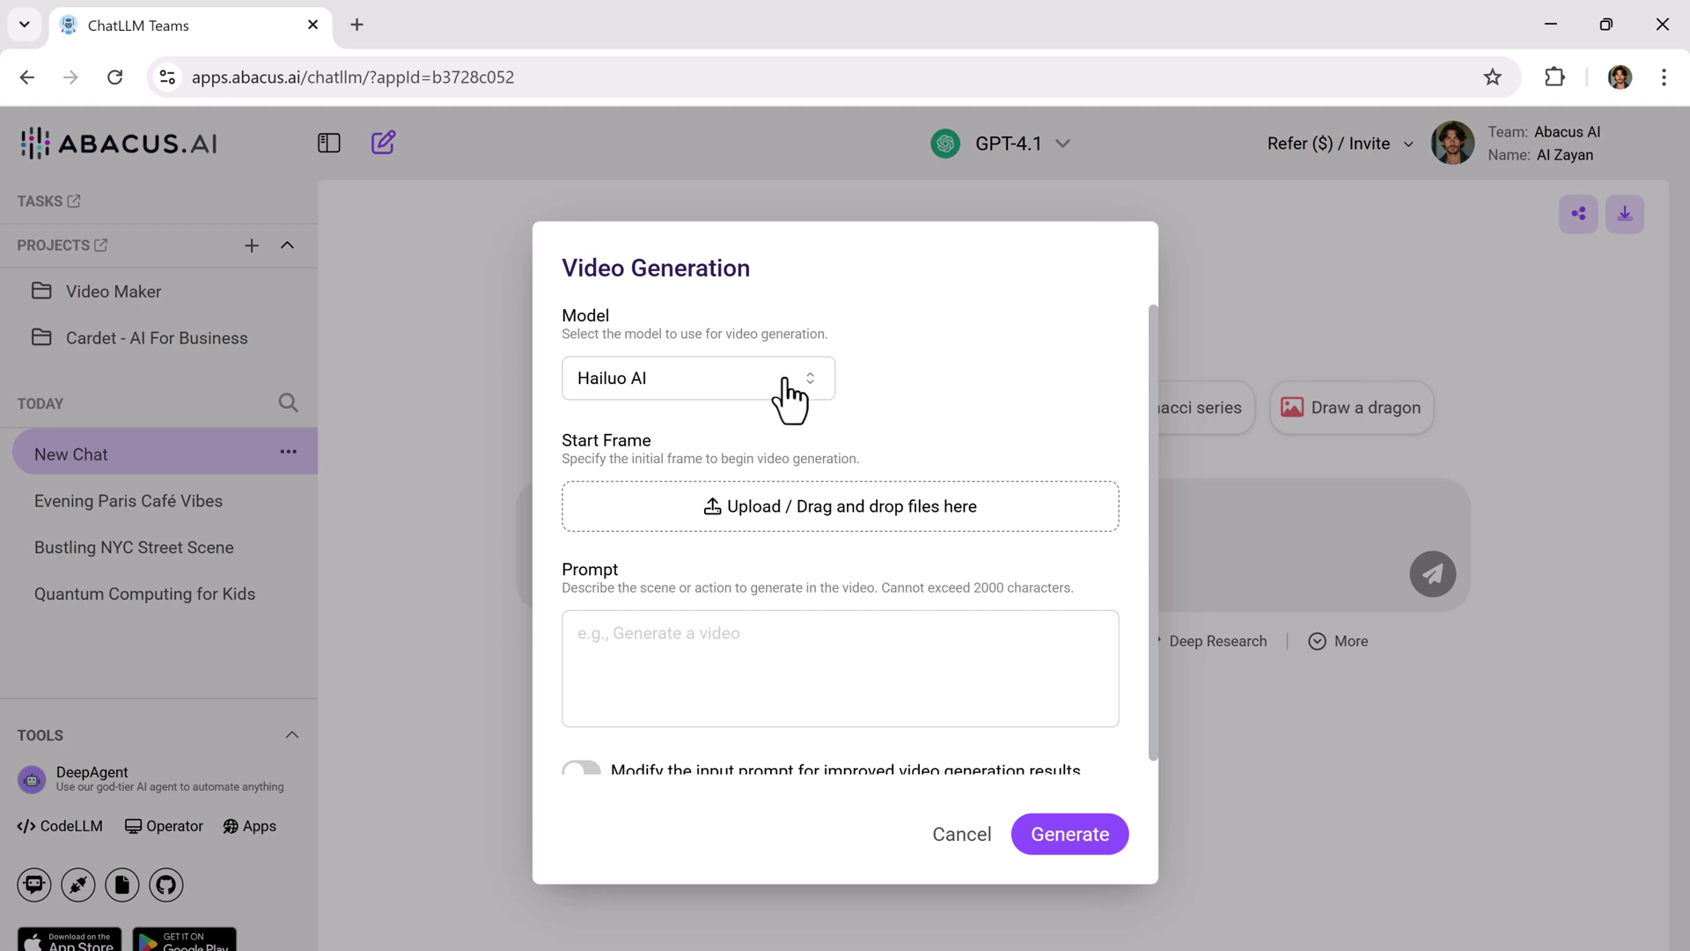
left_click(786, 378)
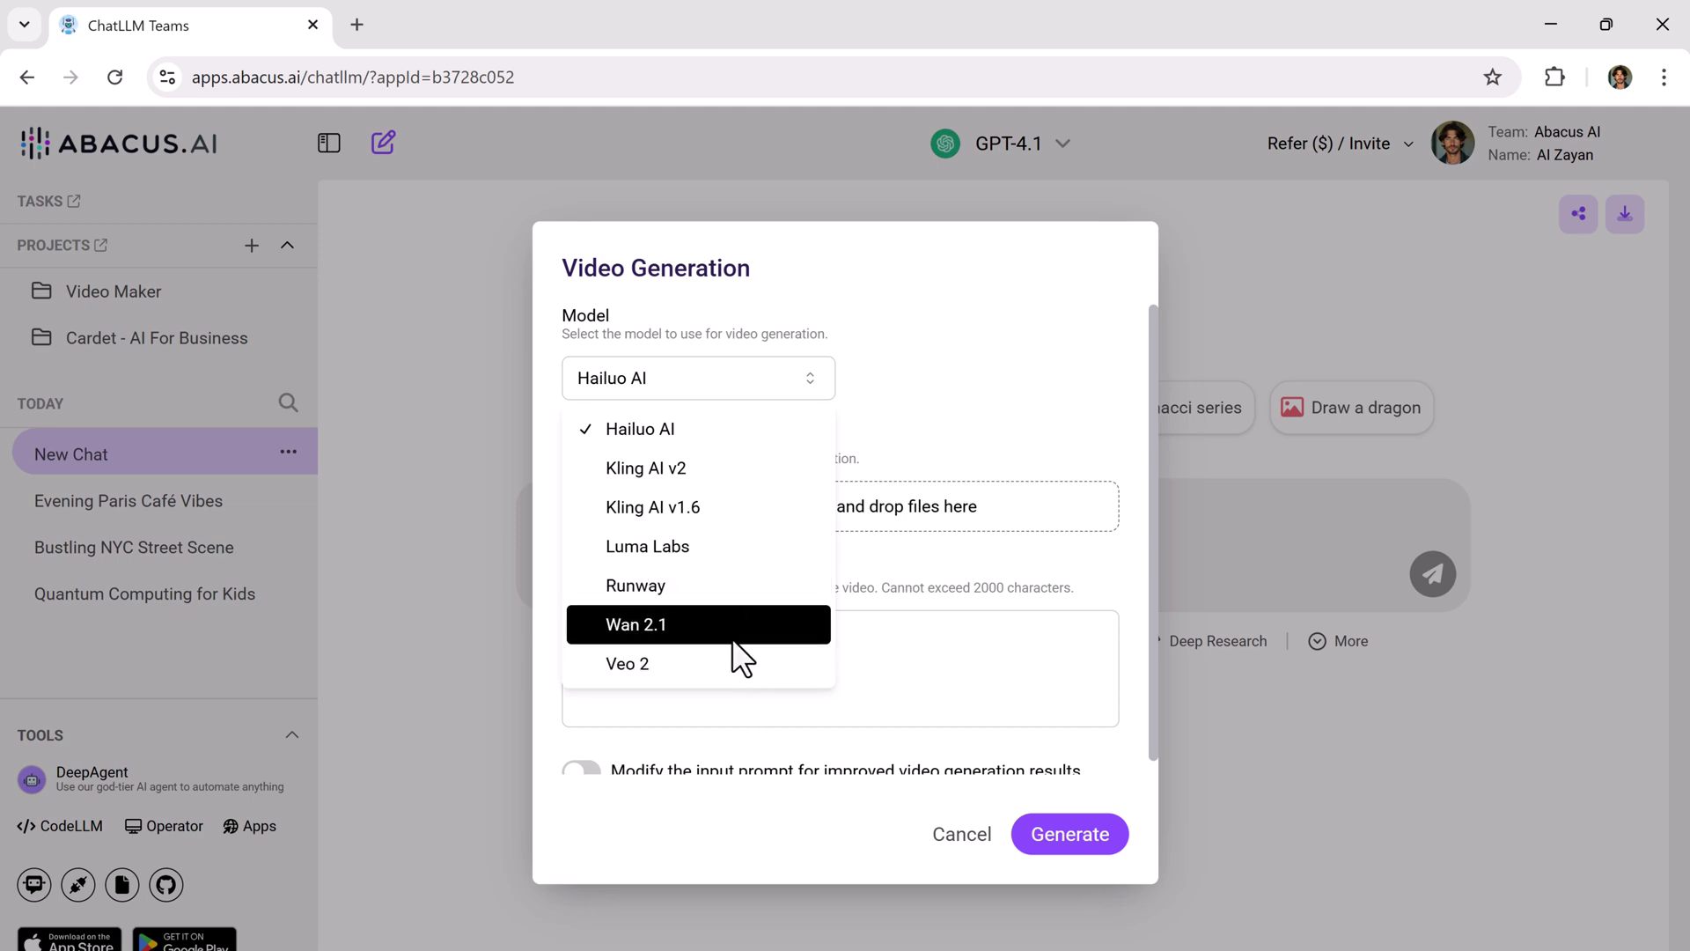
left_click(713, 435)
left_click(843, 661)
type("A slow-motion waterfall in a tropical forest")
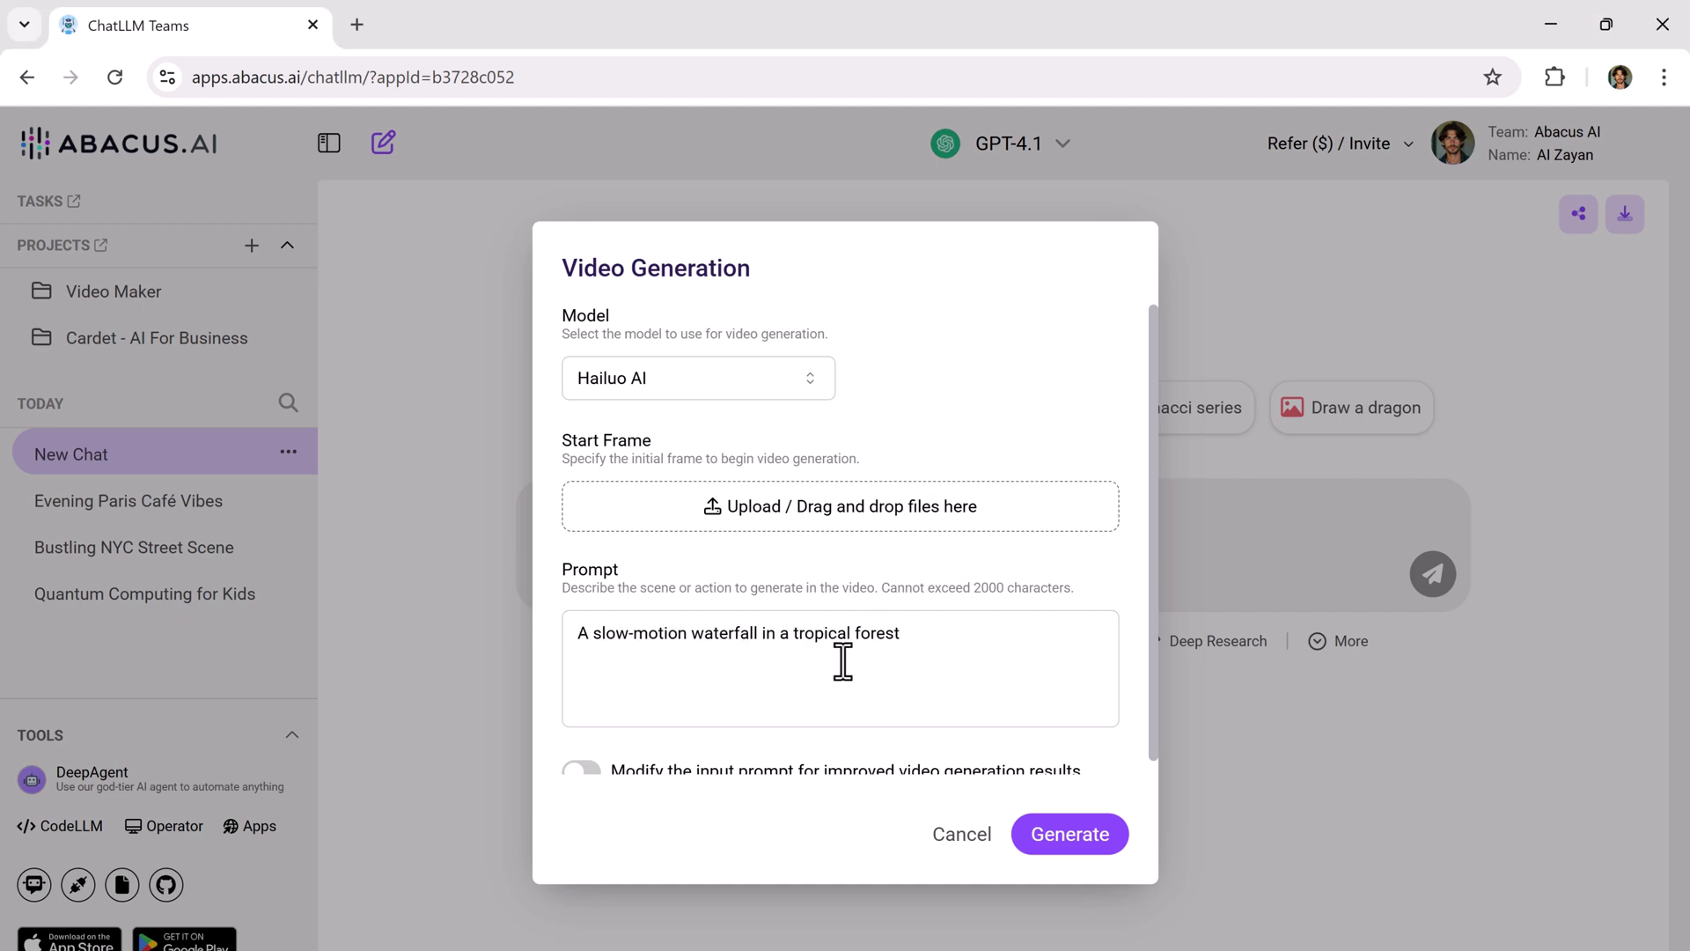
scroll(842, 661, "down", 1)
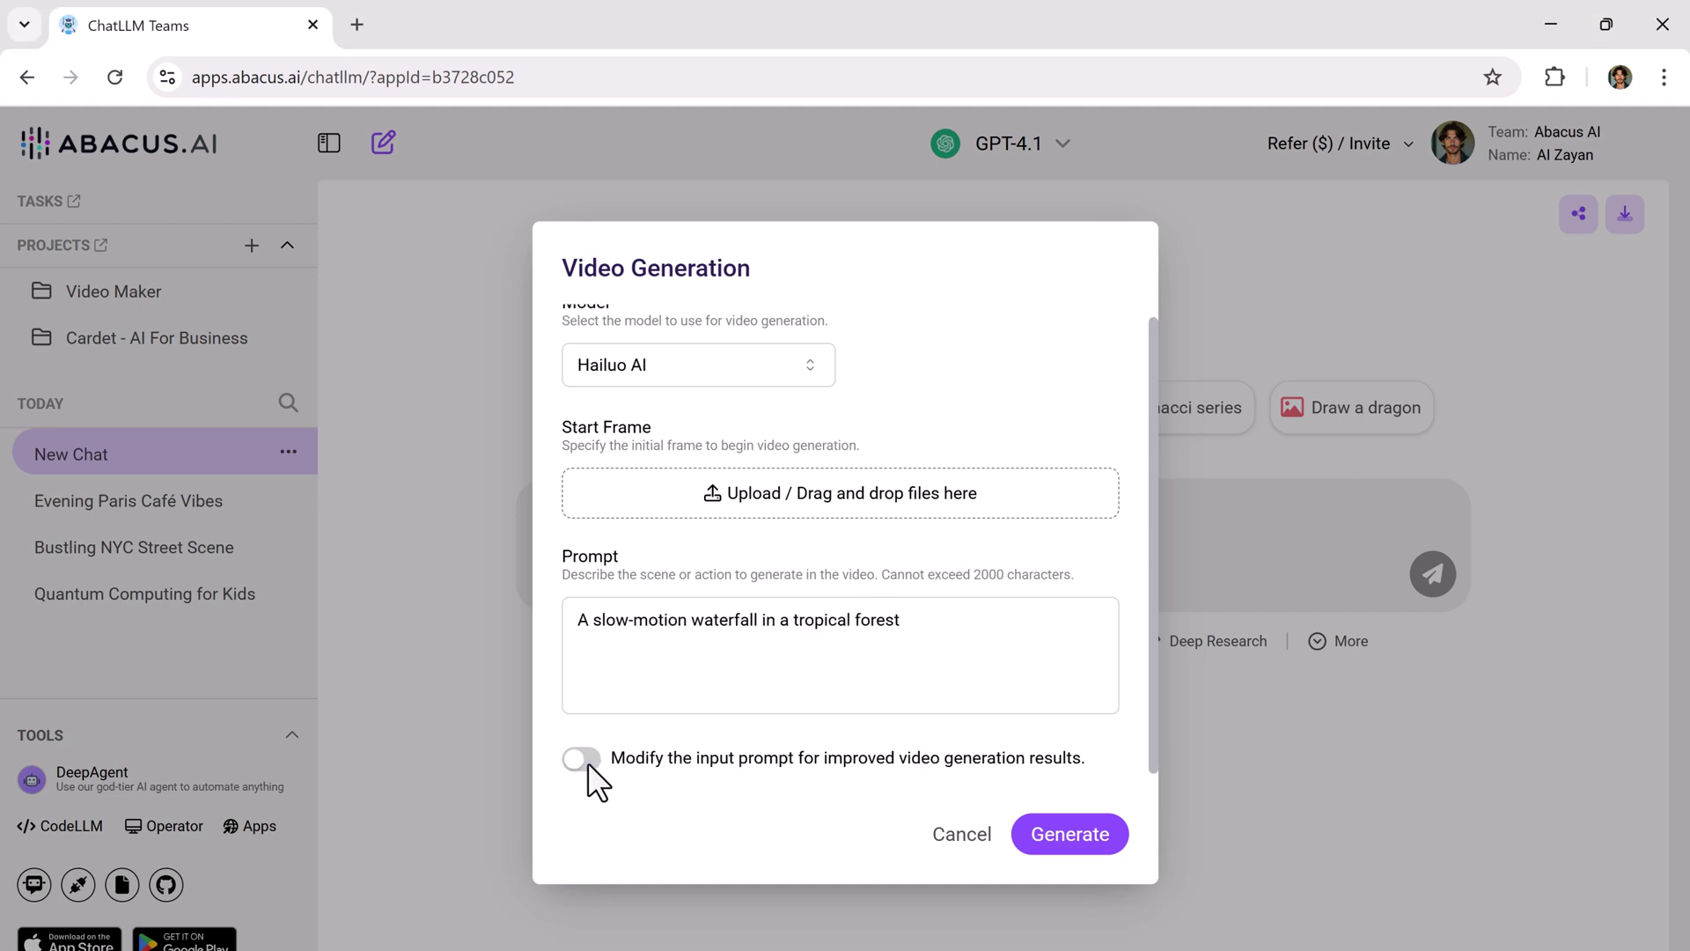
left_click(1105, 852)
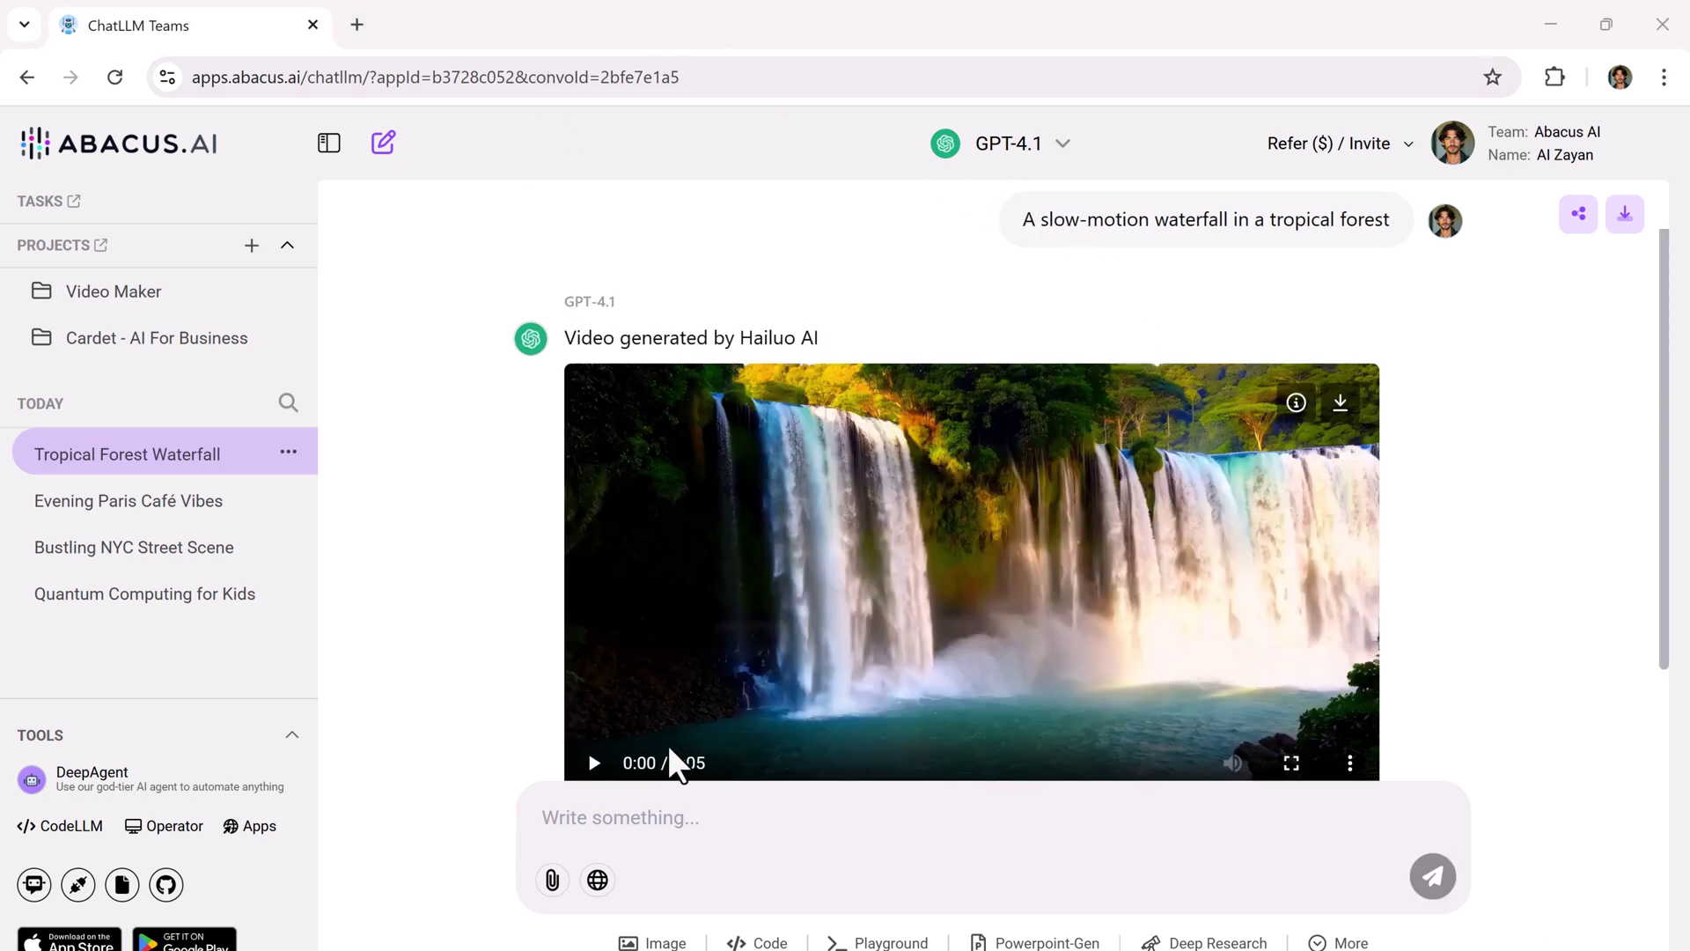
Play the 5-second waterfall video and replay it from the start.
left_click(595, 763)
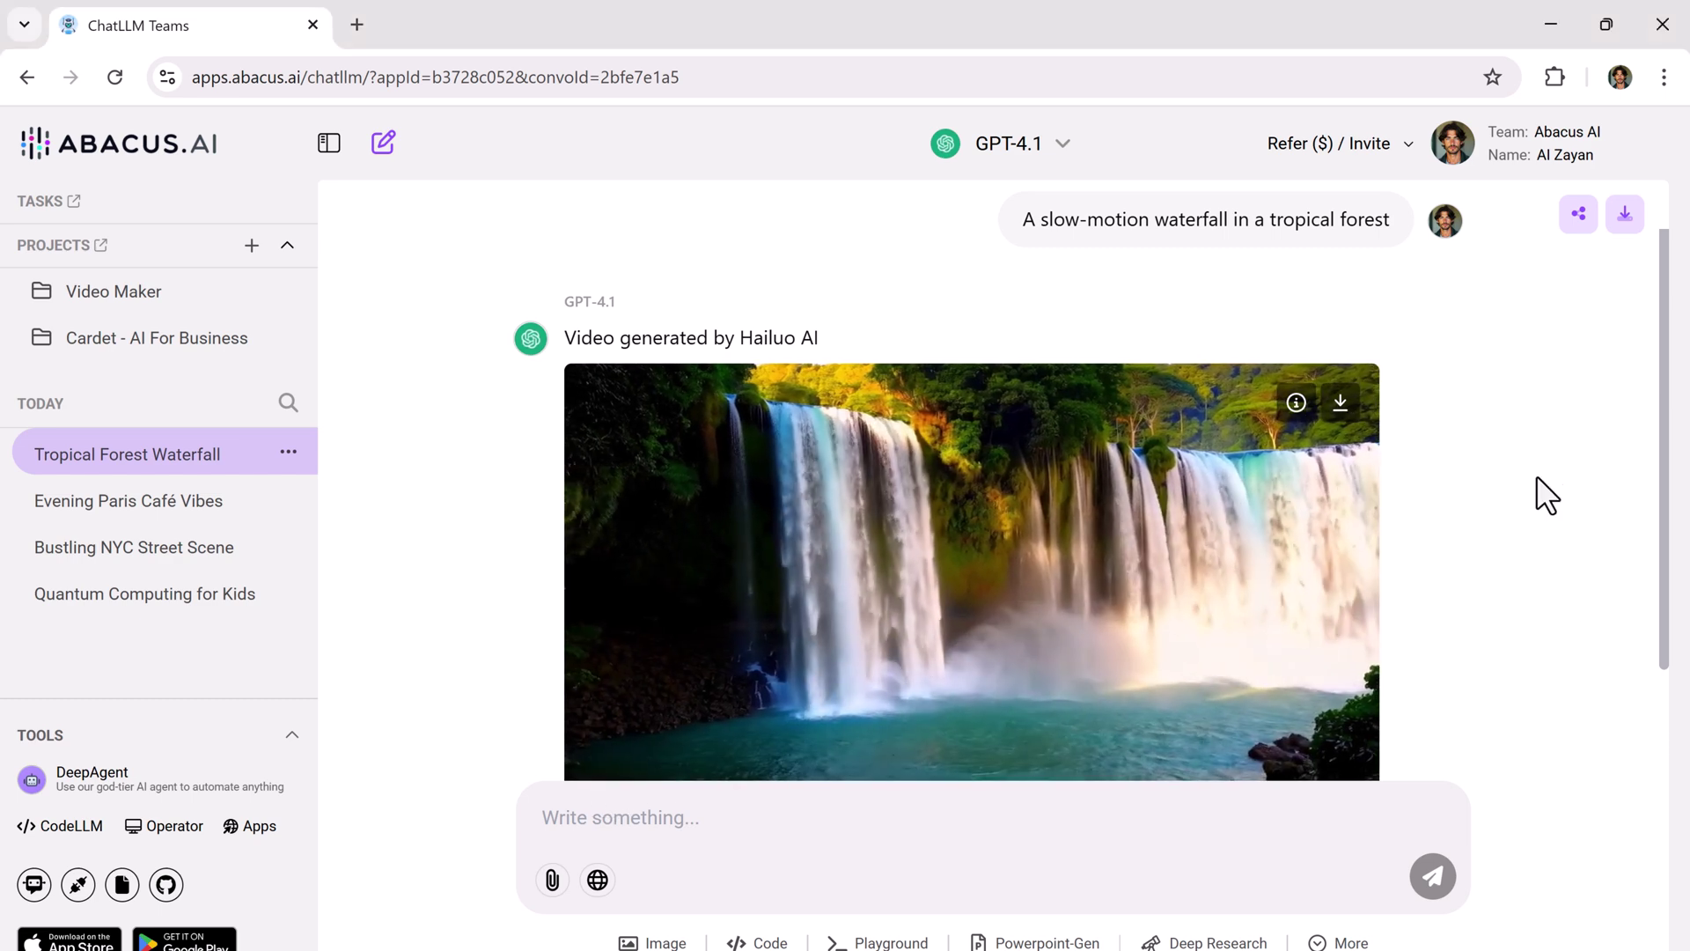
scroll(1547, 496, "down", 1)
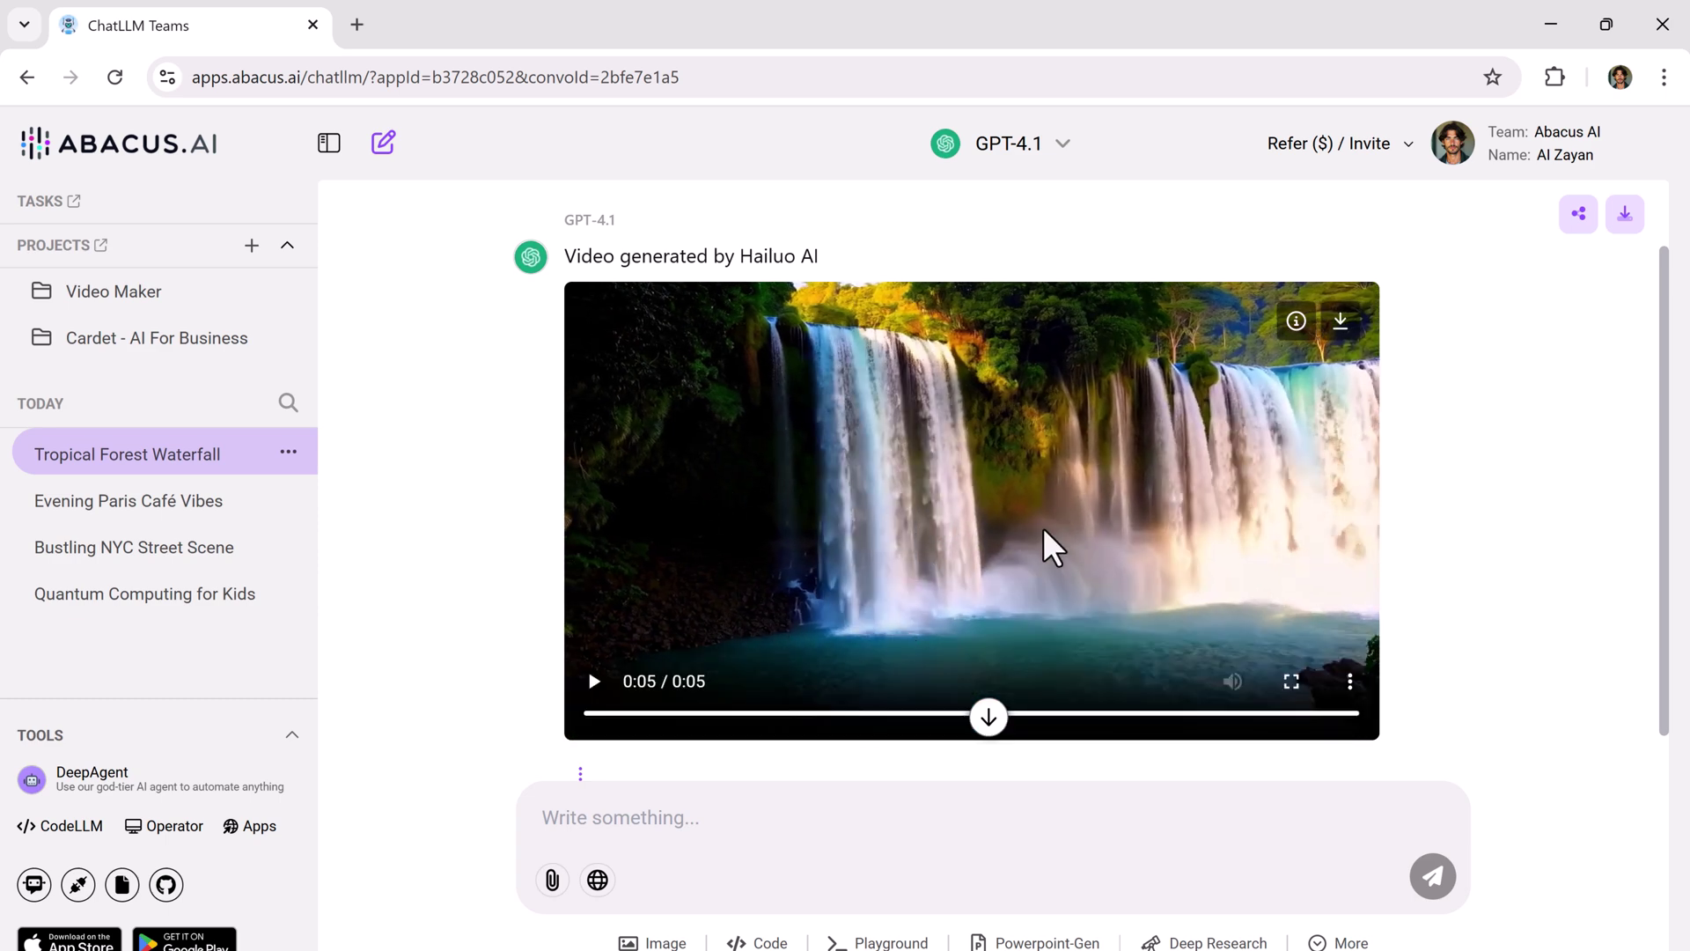
left_click(593, 683)
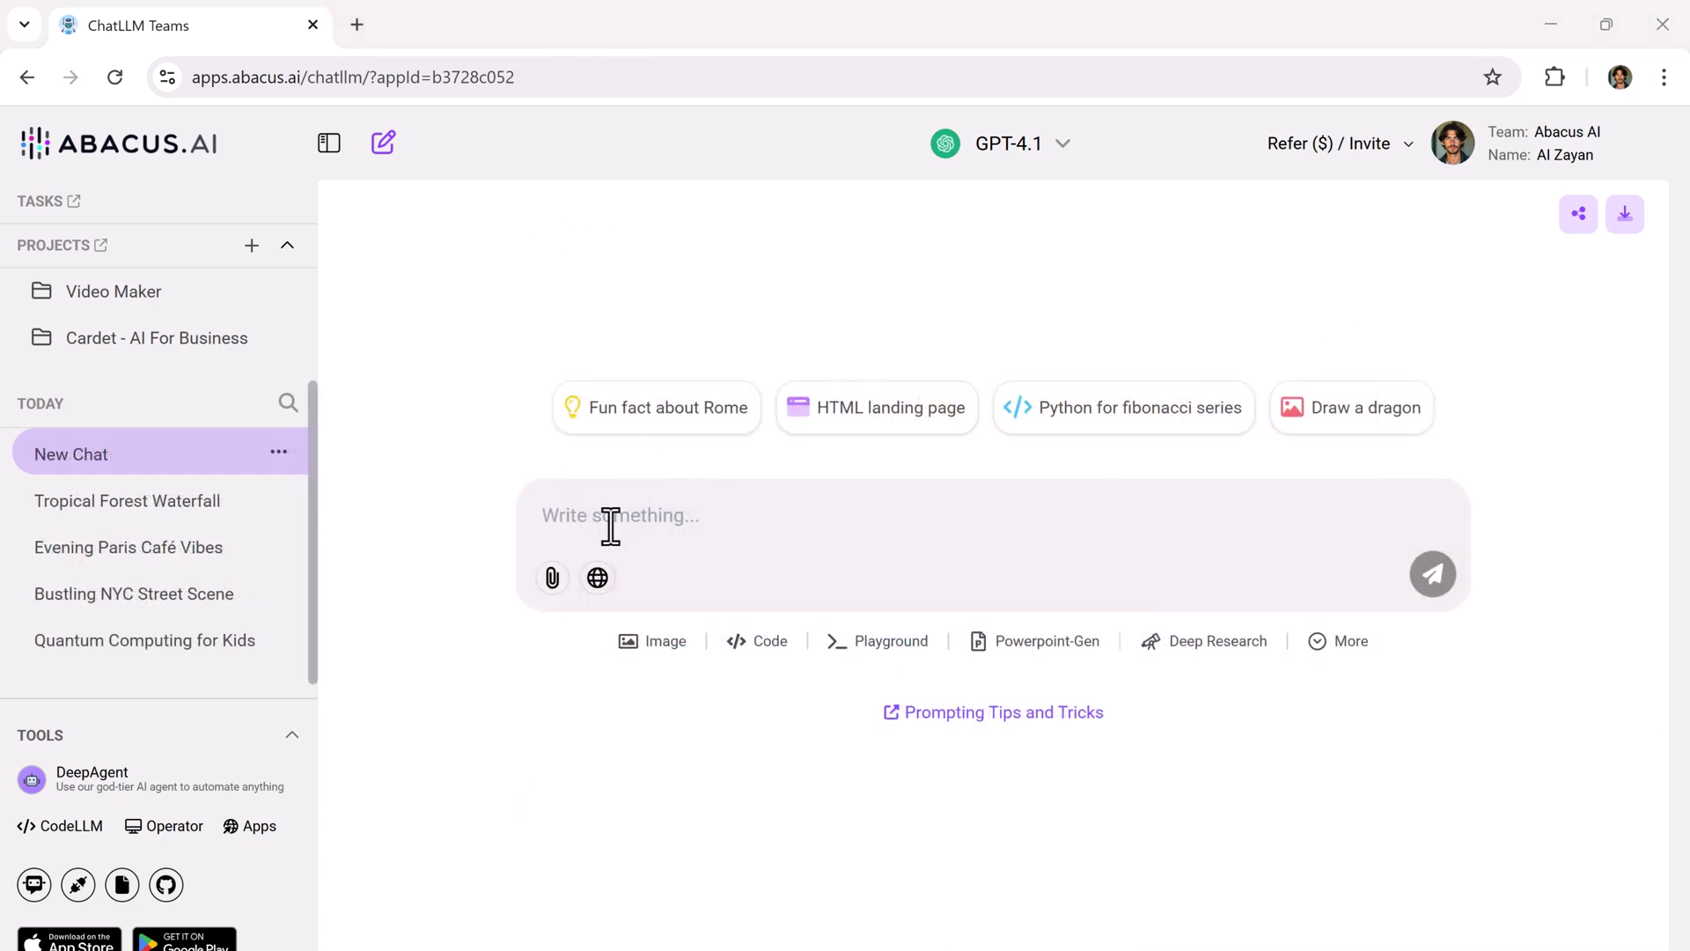
Attach Document.pdf from the computer and ask 'Can you please summarize it?'.
left_click(551, 579)
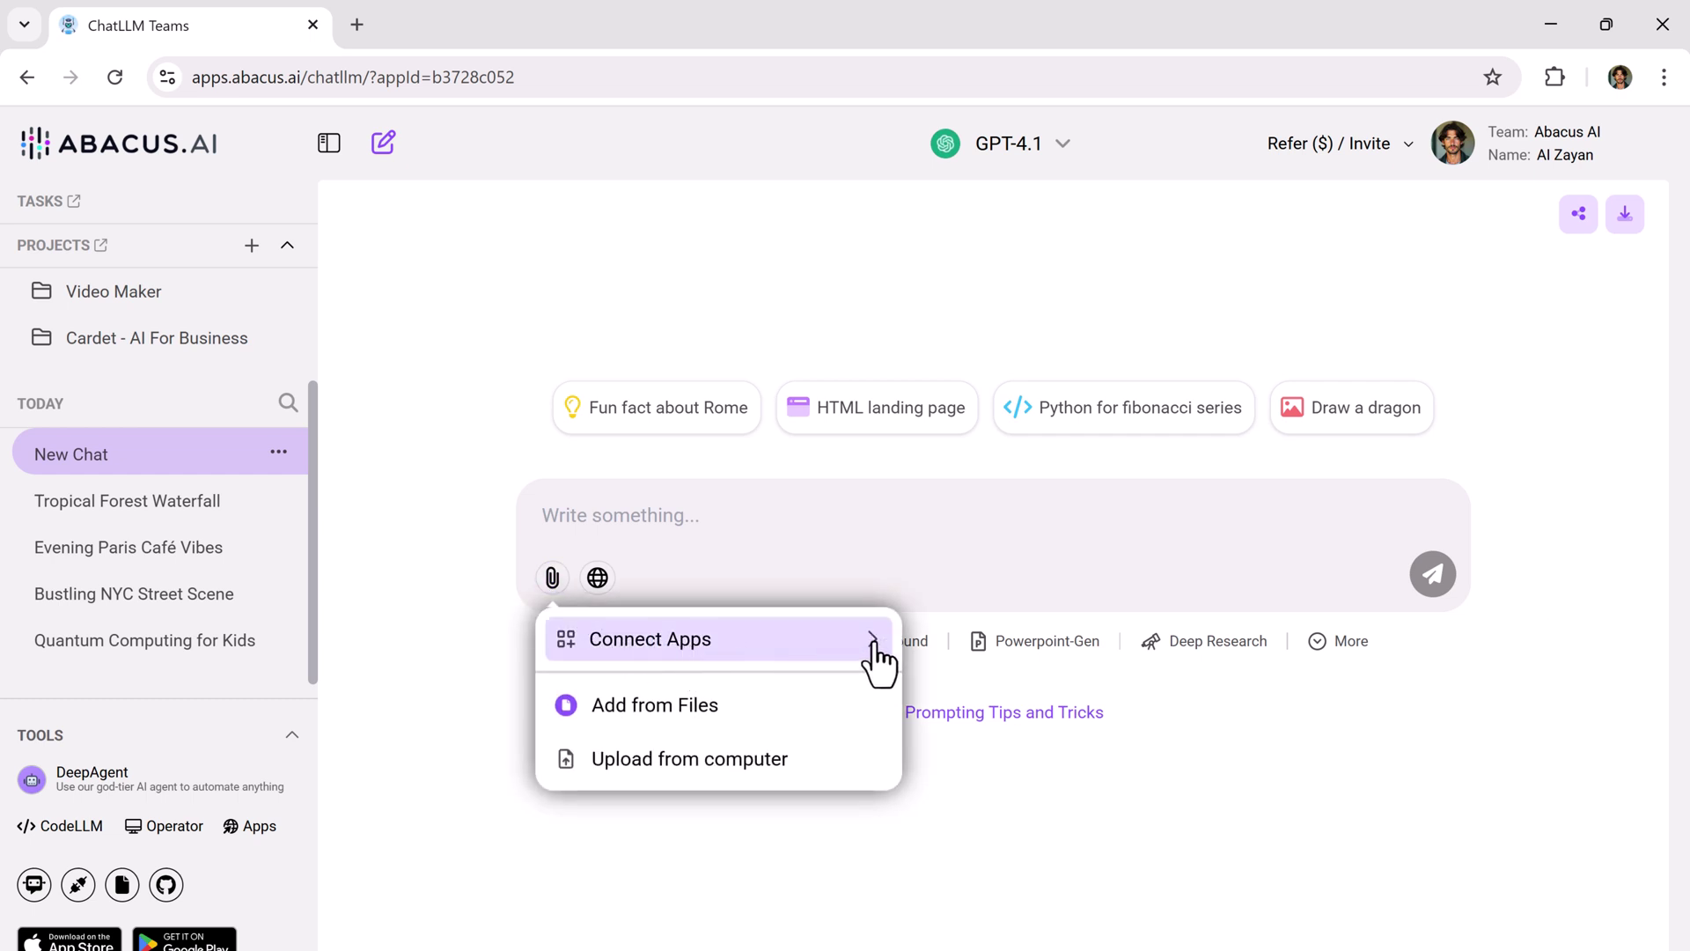
left_click(815, 759)
double_click(433, 201)
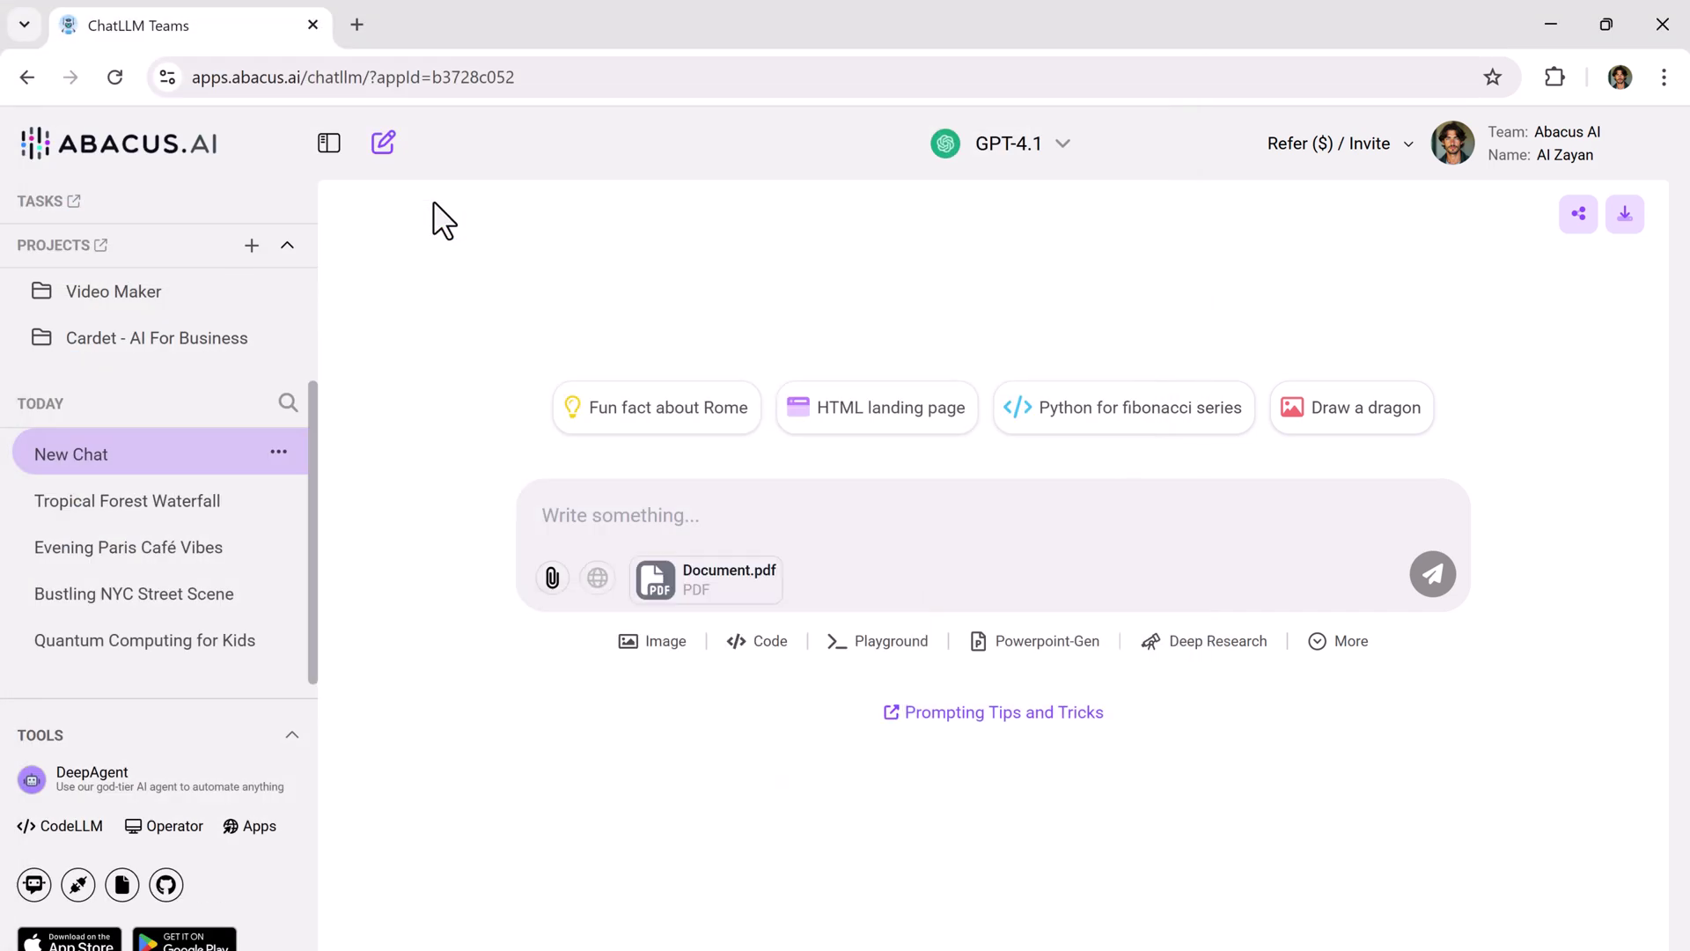
mouse_move(741, 567)
type("Can you please summarize it?")
key("Return")
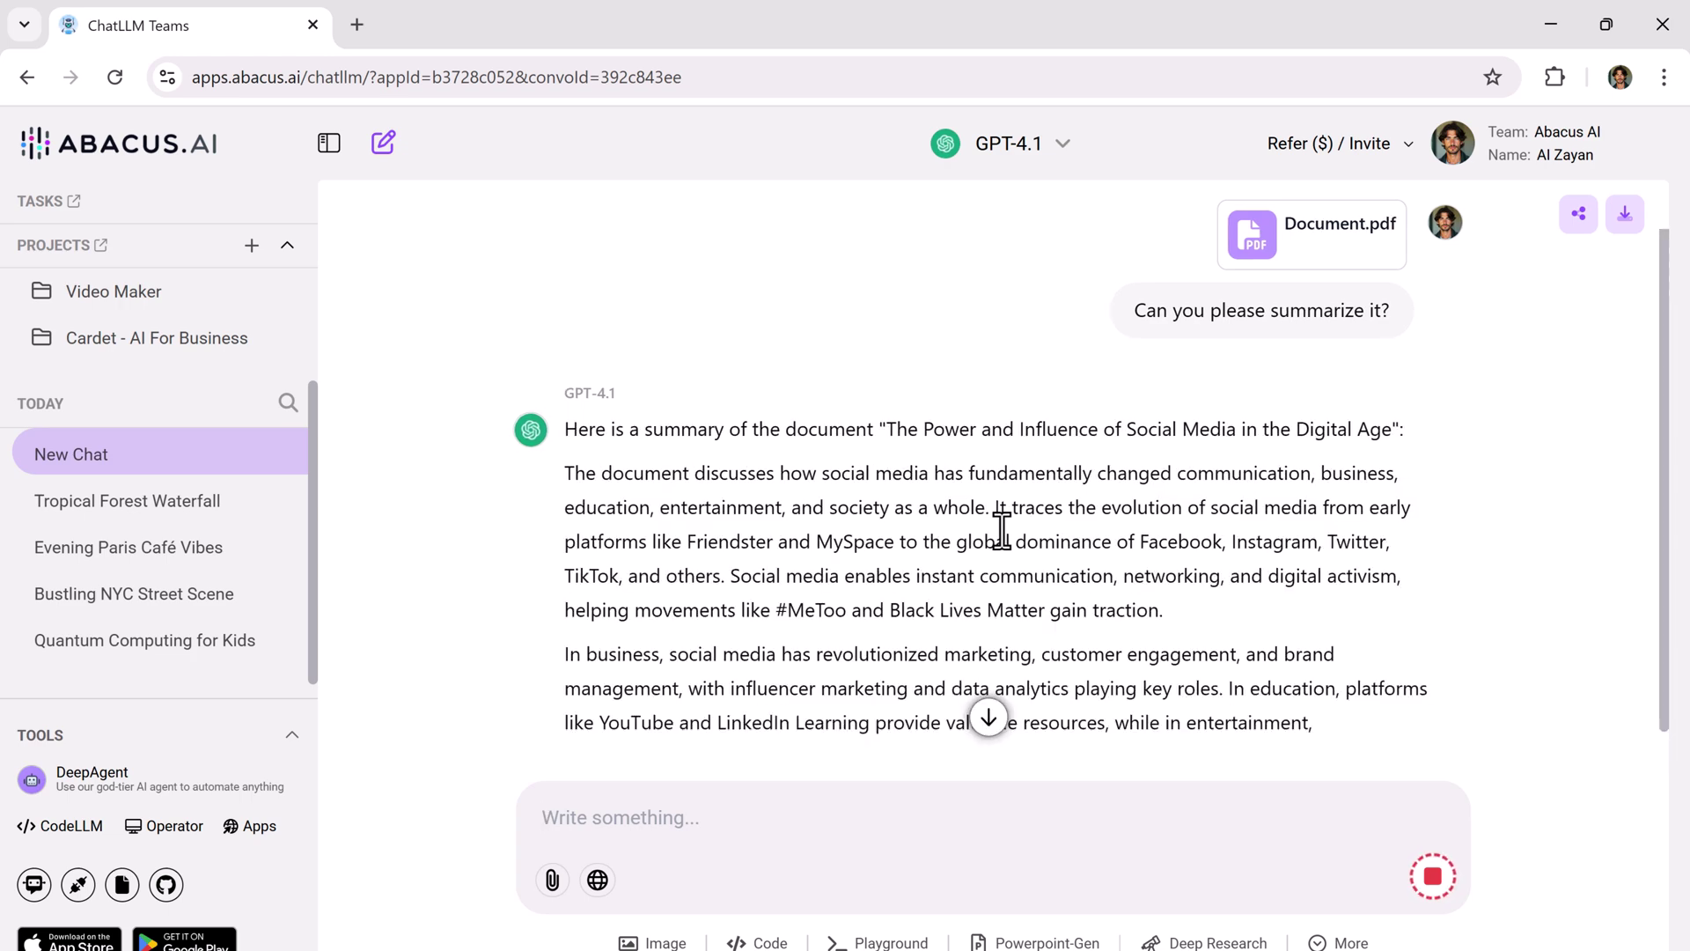
scroll(959, 472, "down", 4)
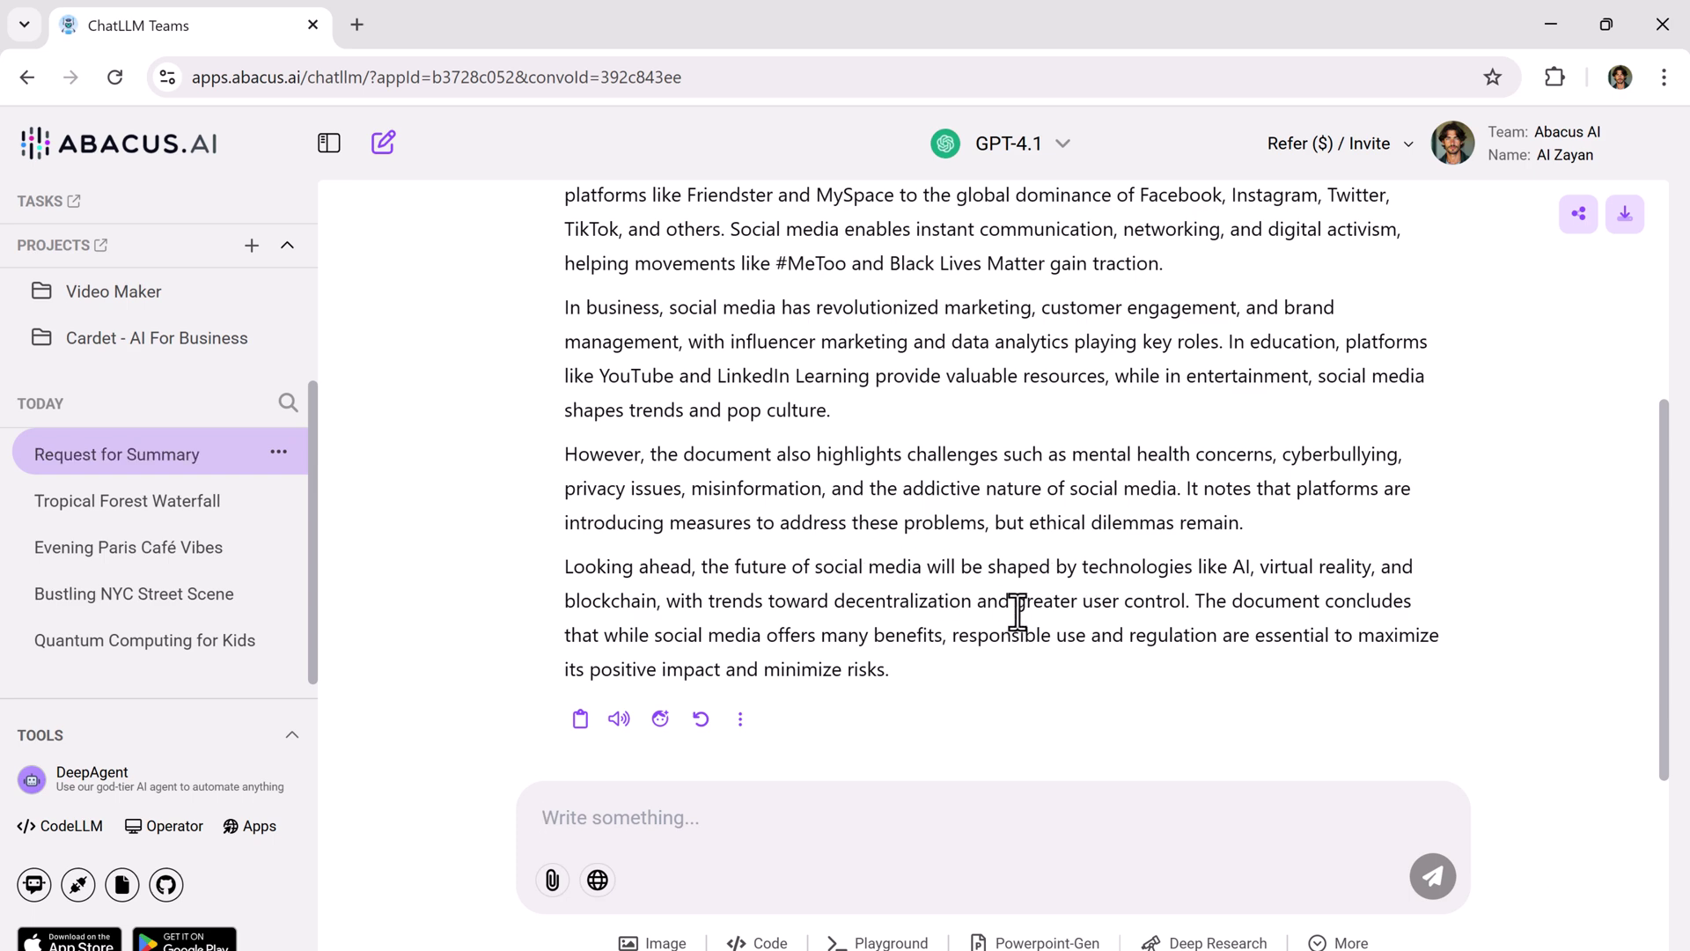
scroll(1018, 607, "up", 6)
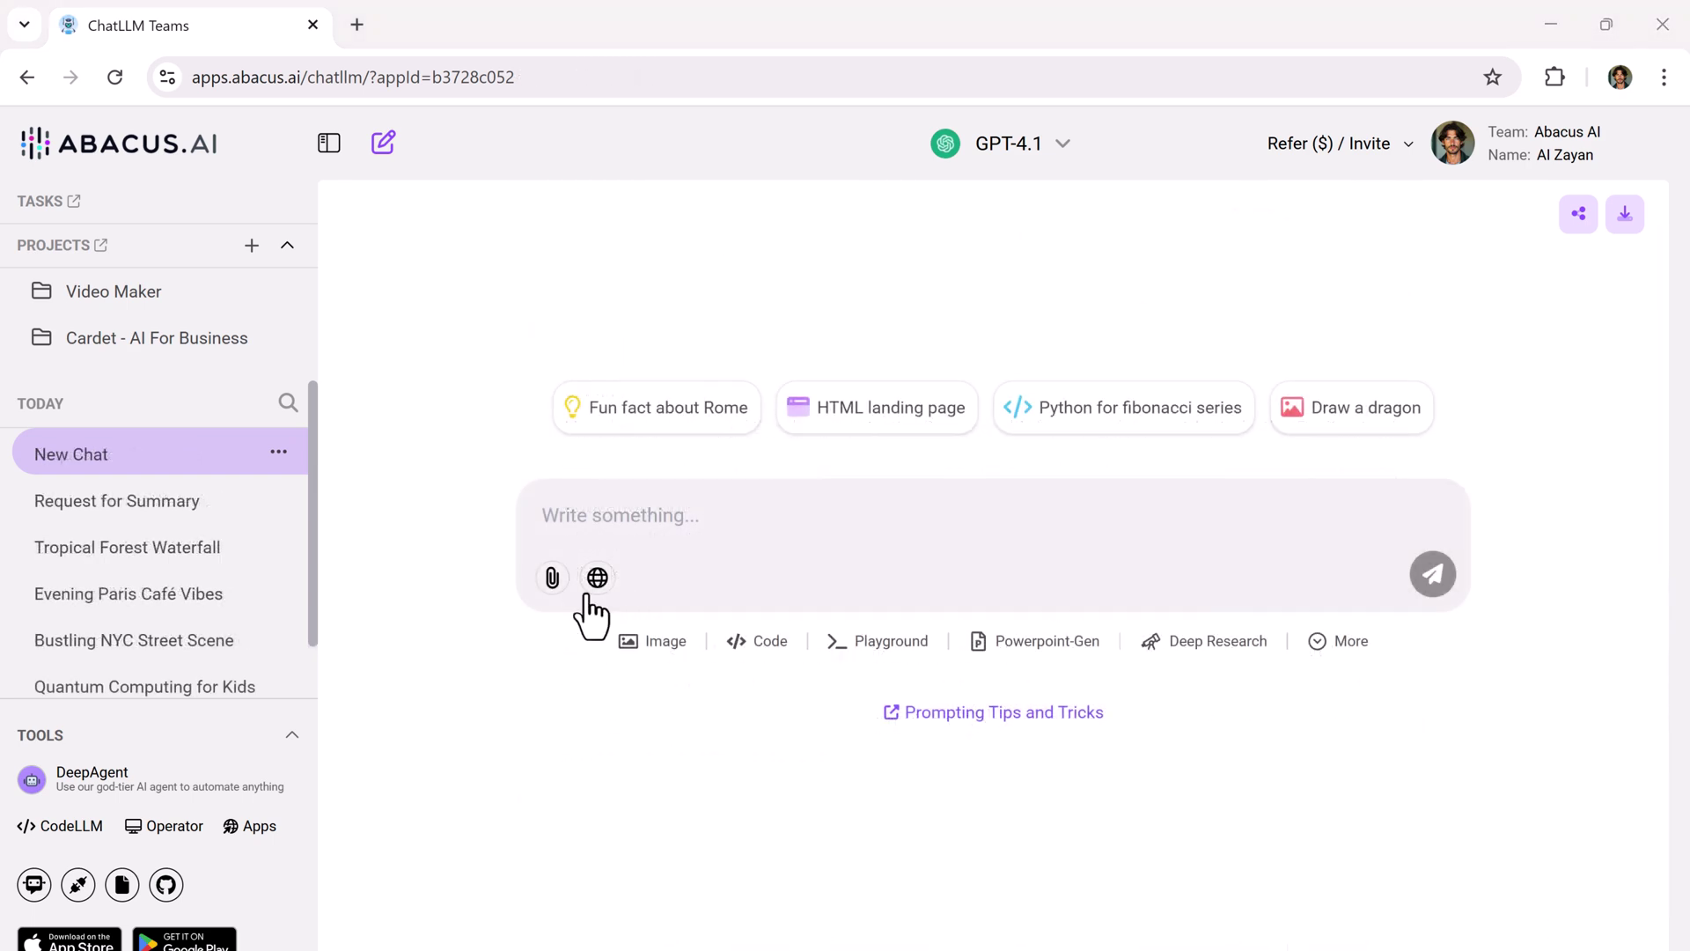
Attach the Black and Blue Modern YouTube Thumbnail image and ask GPT-4.1 to analyze it.
left_click(550, 572)
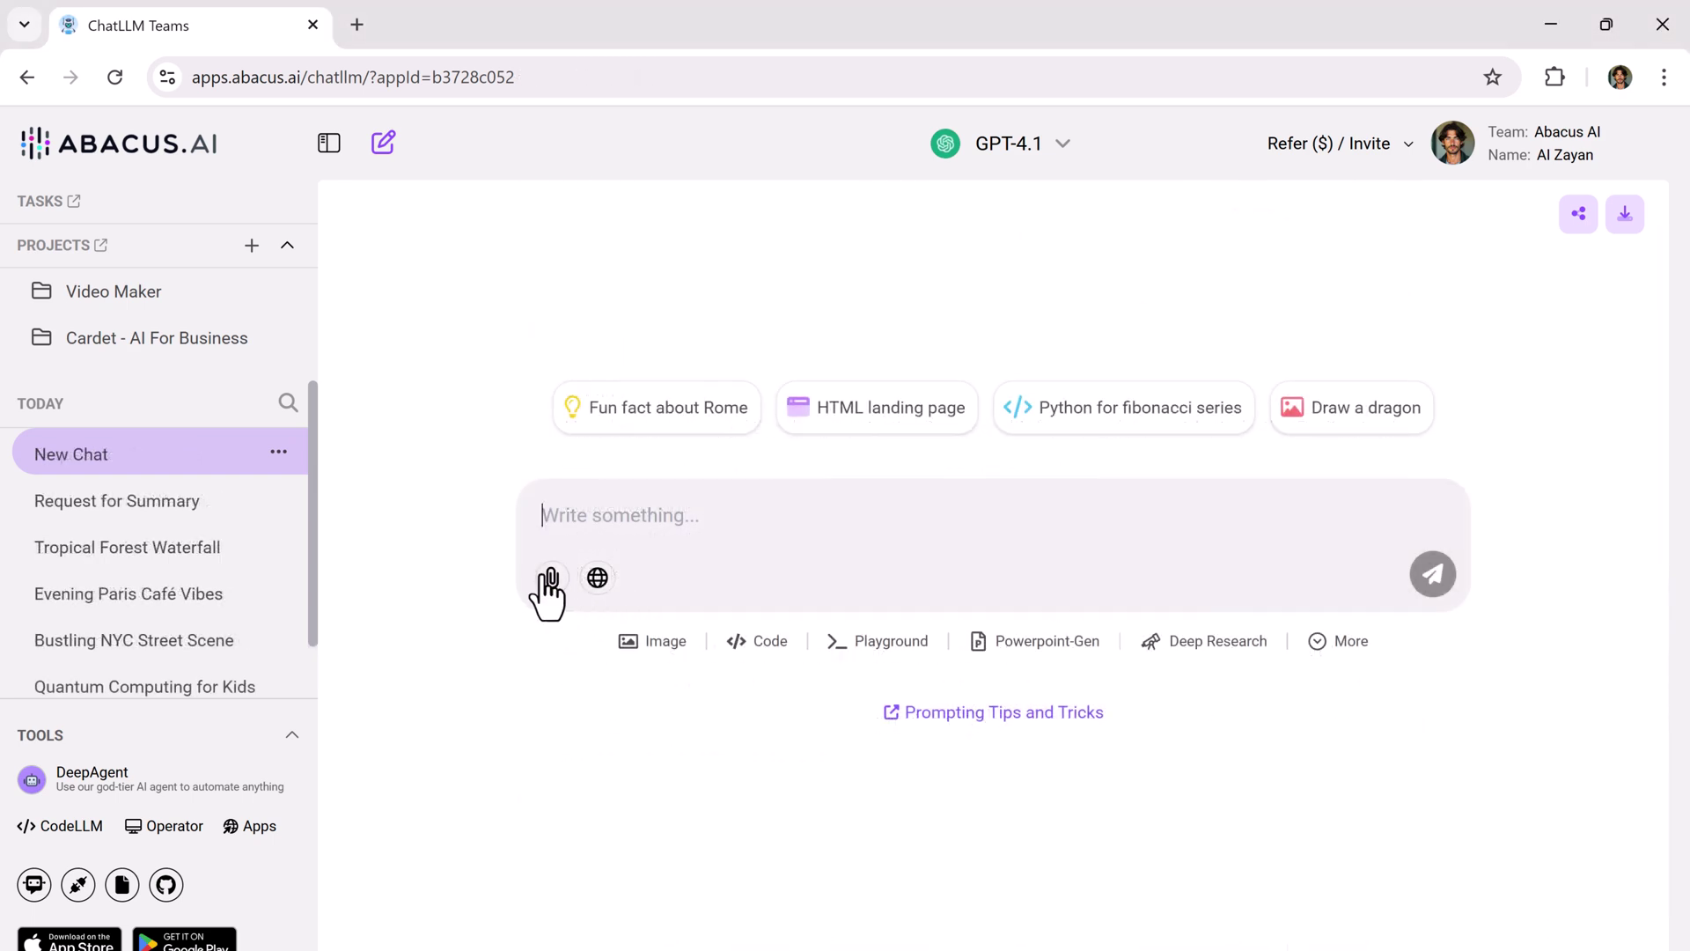
left_click(551, 578)
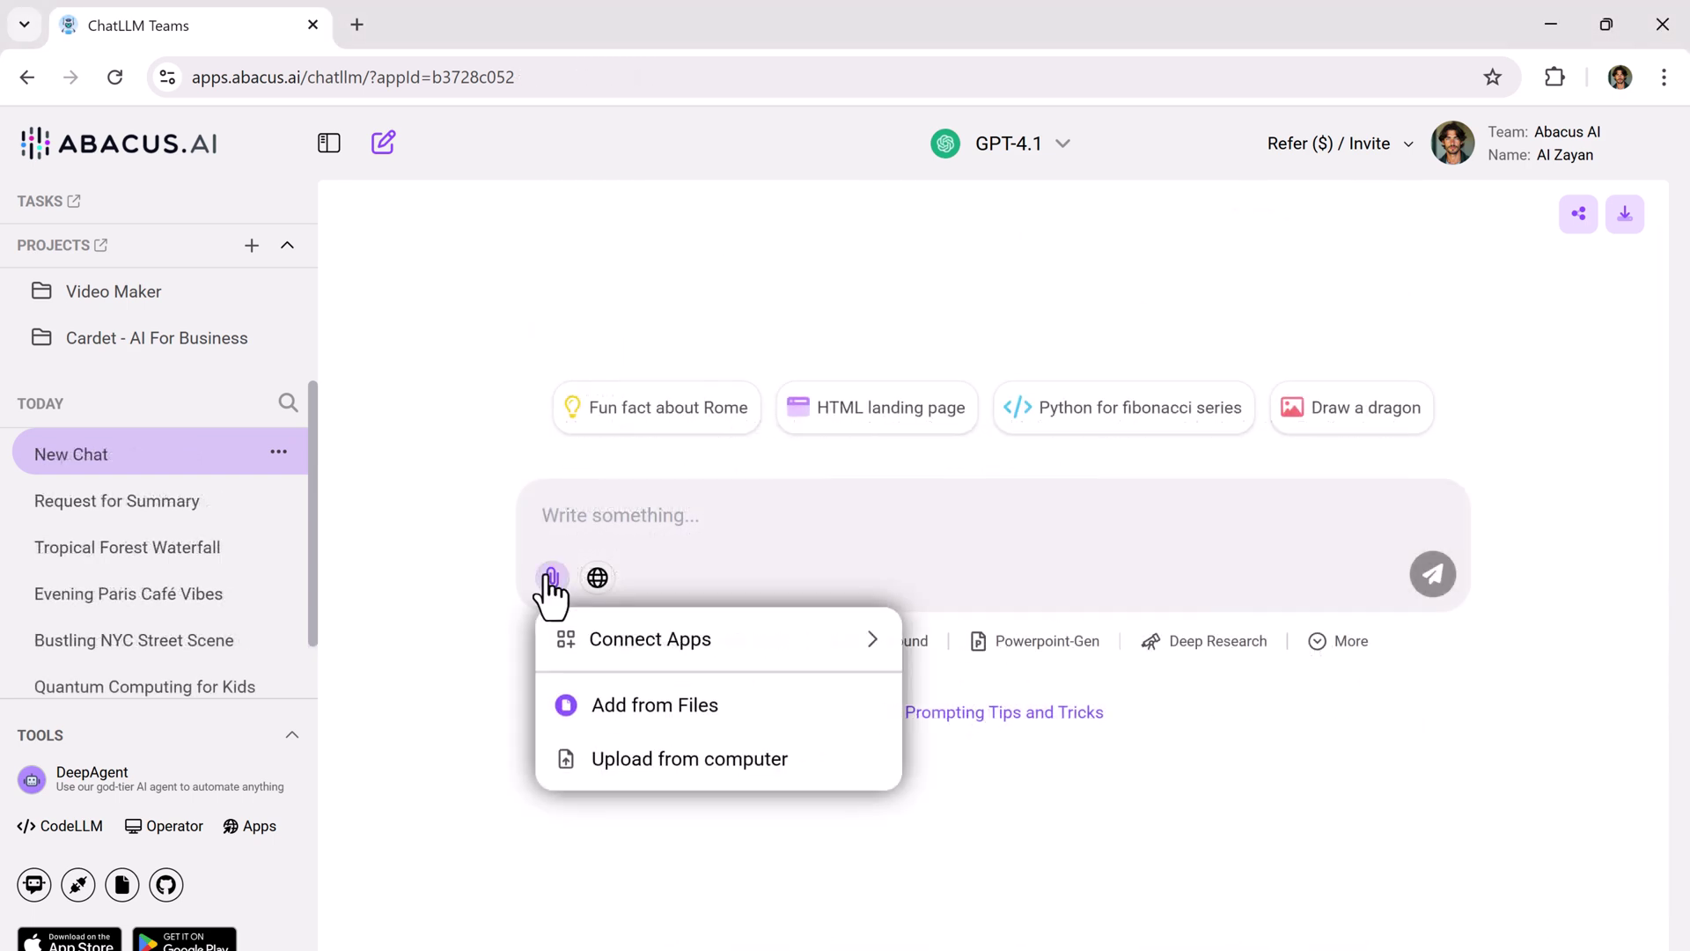
left_click(677, 751)
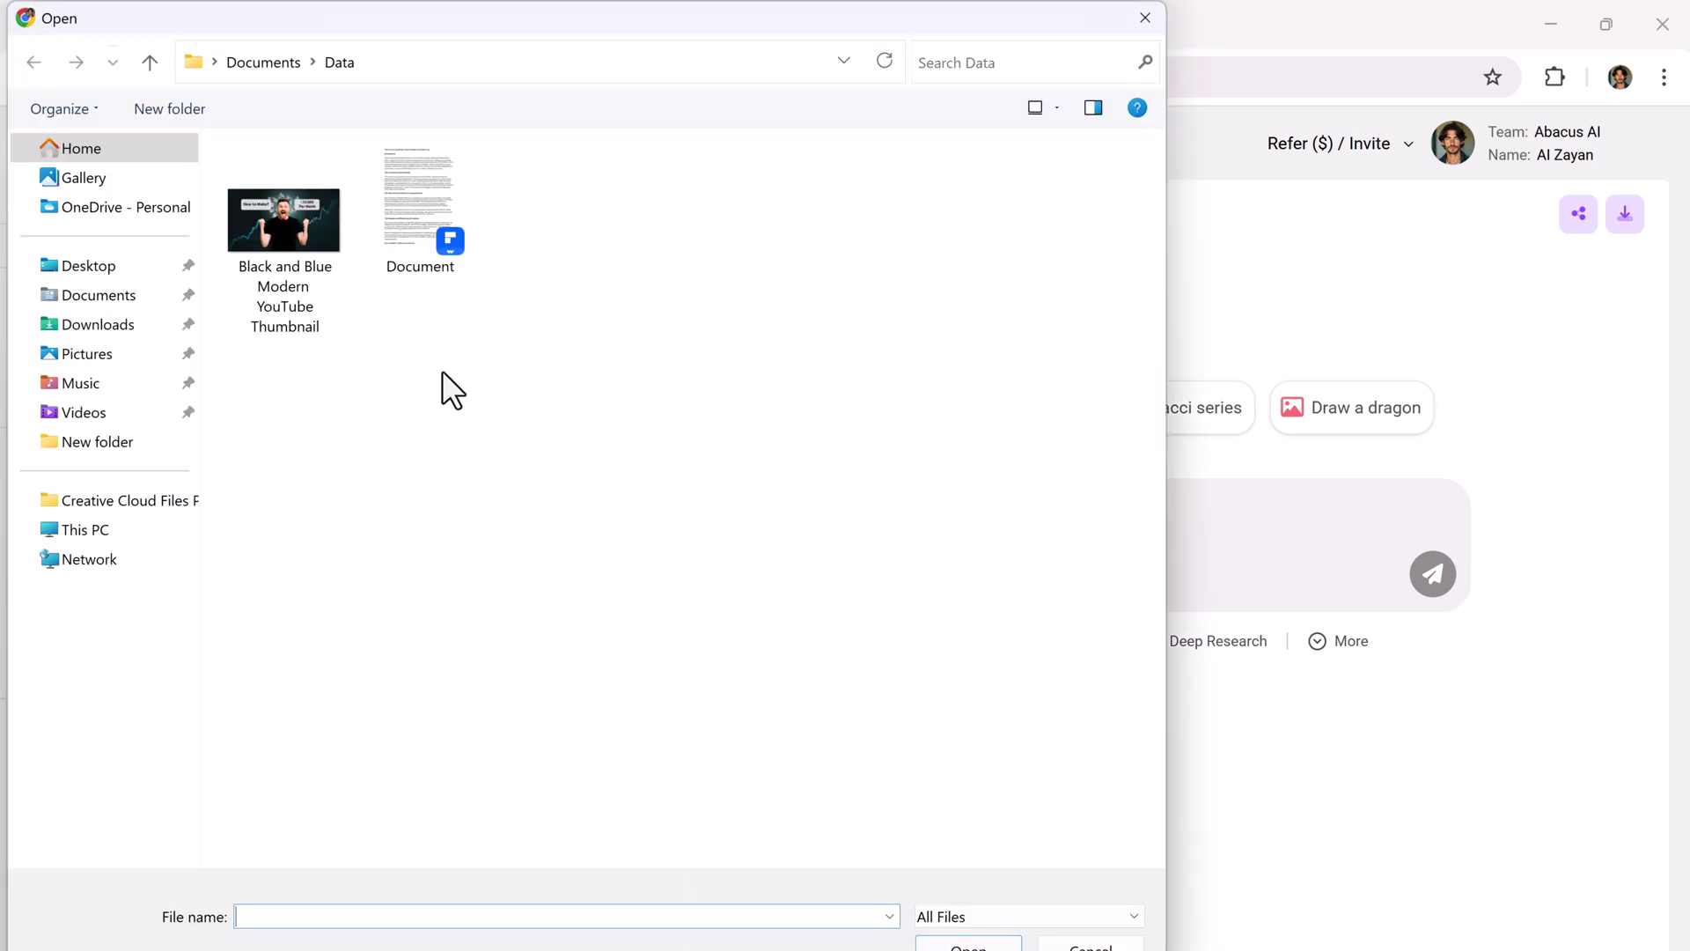
left_click(301, 248)
double_click(301, 248)
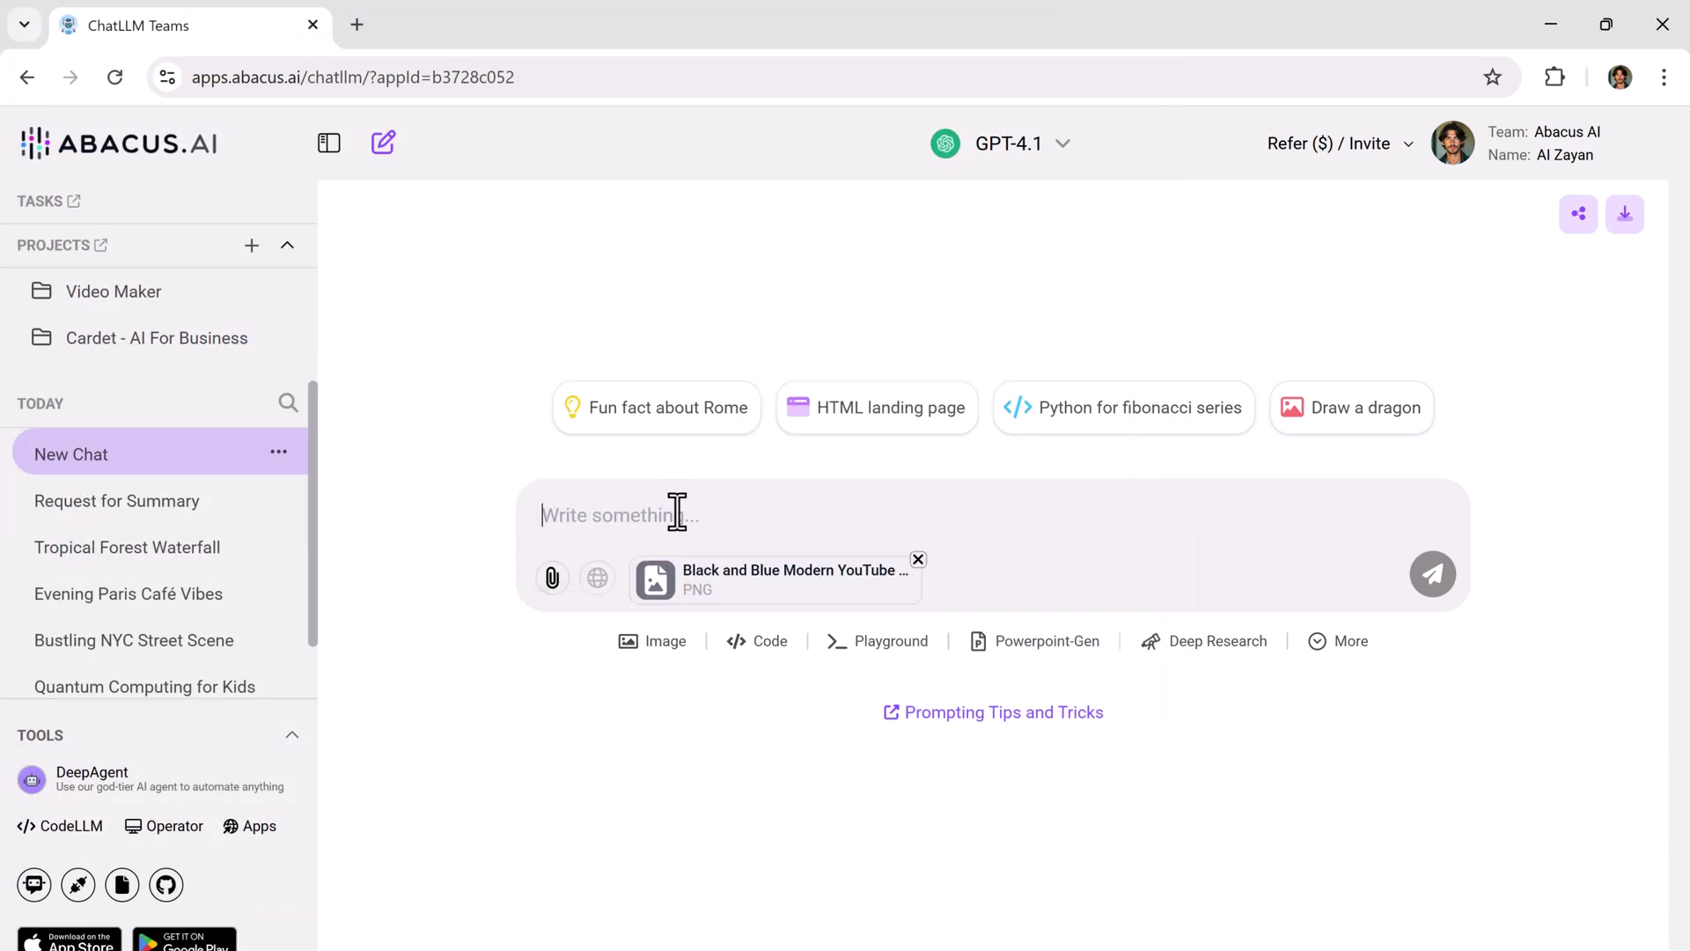
type("Can you please analyze this image?")
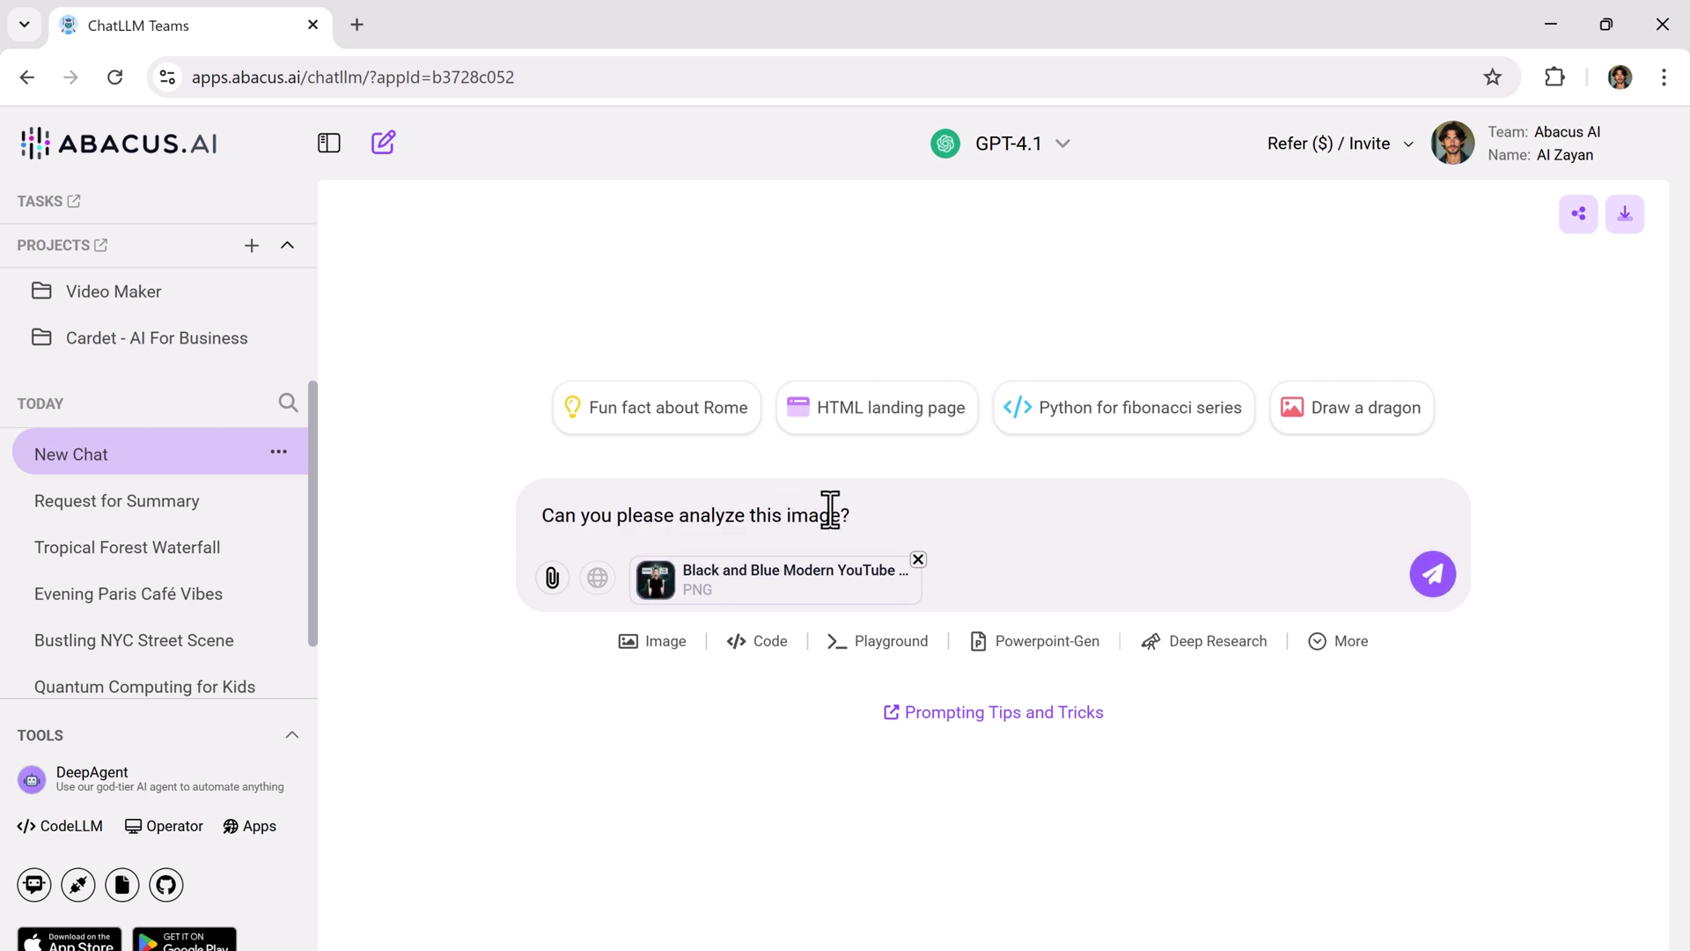
key("Return")
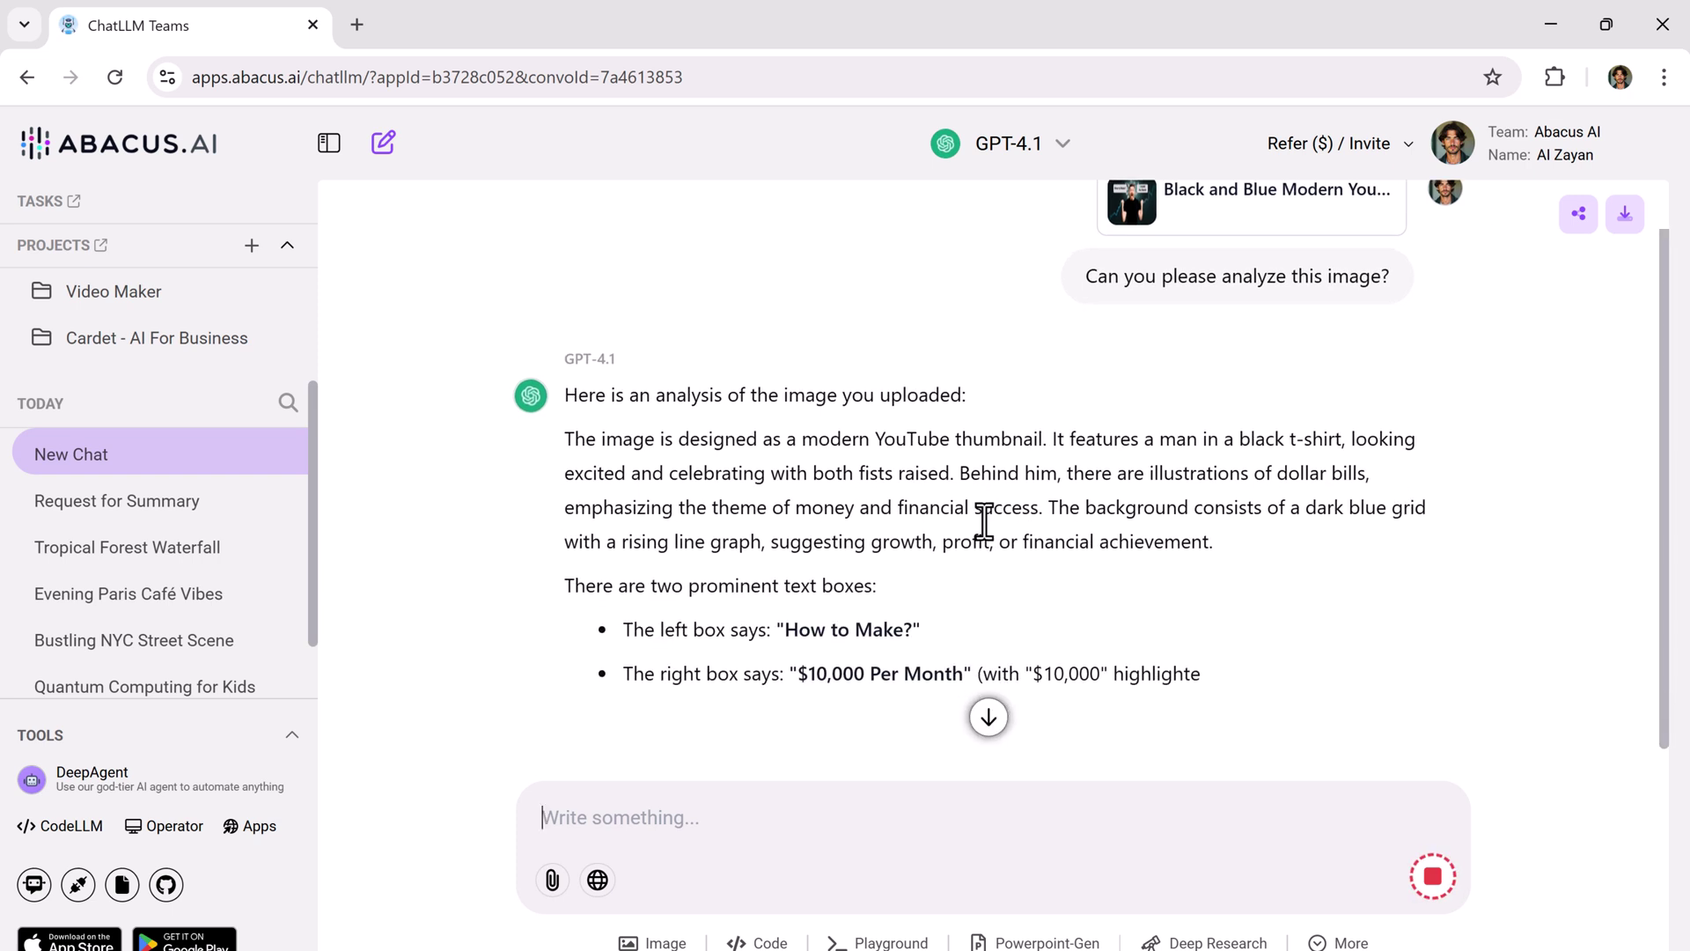
Read through the analysis, then preview the thumbnail full size and close it.
scroll(924, 501, "down", 1)
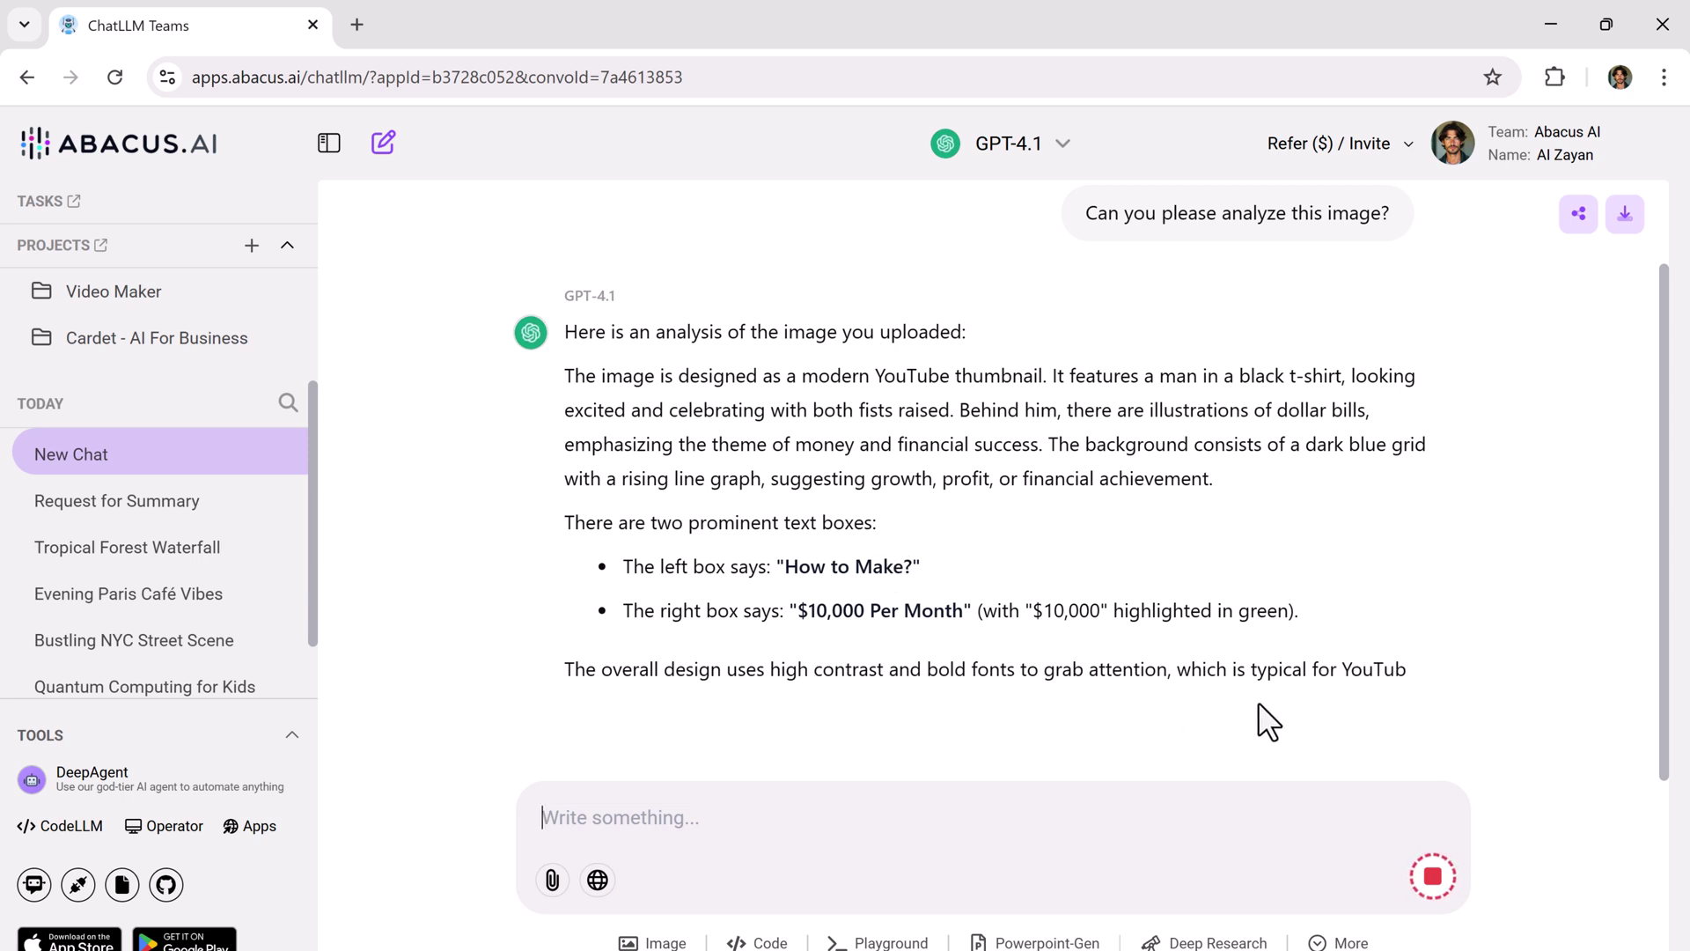
scroll(574, 266, "down", 1)
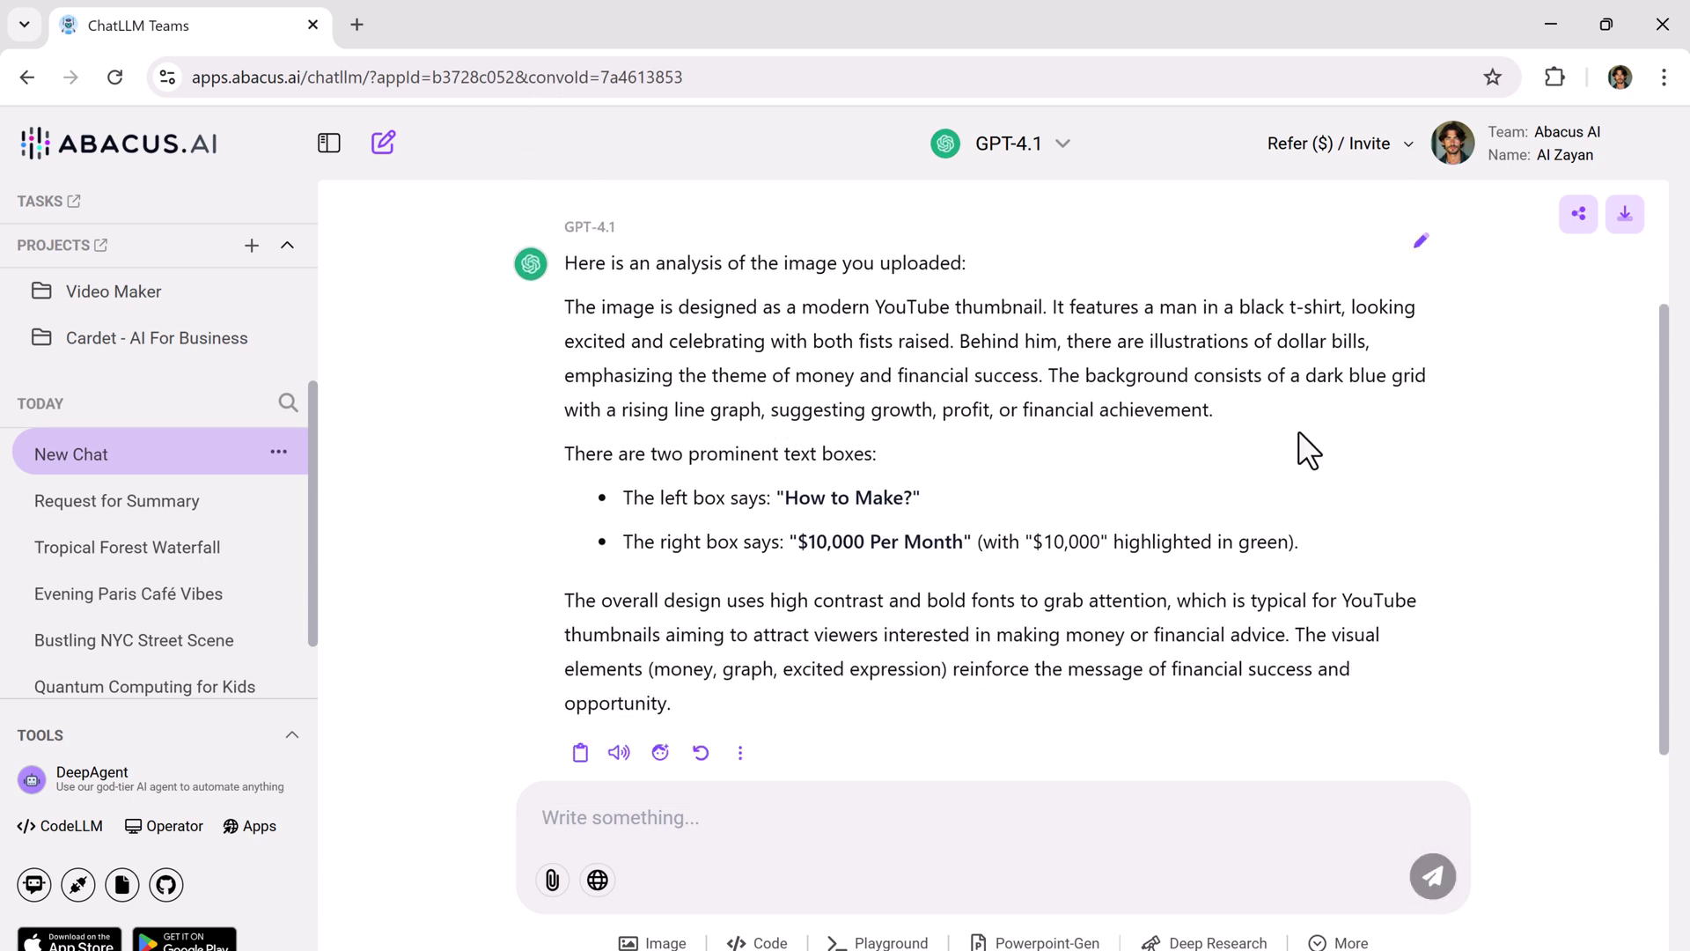
scroll(1224, 532, "up", 3)
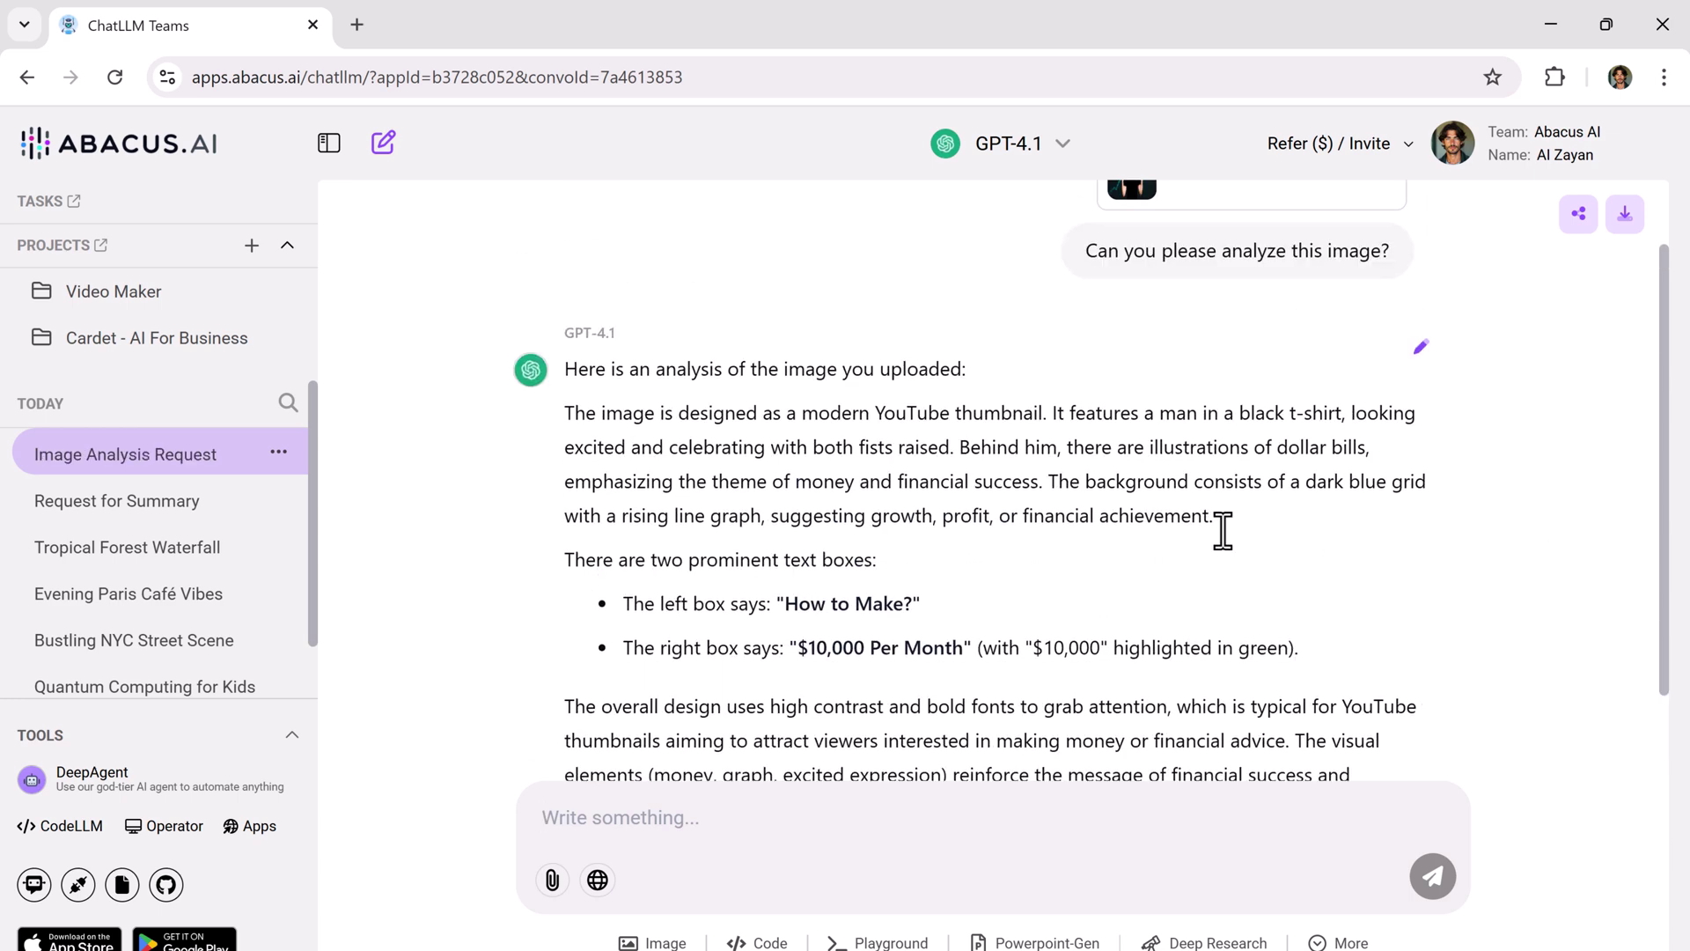
left_click(1131, 227)
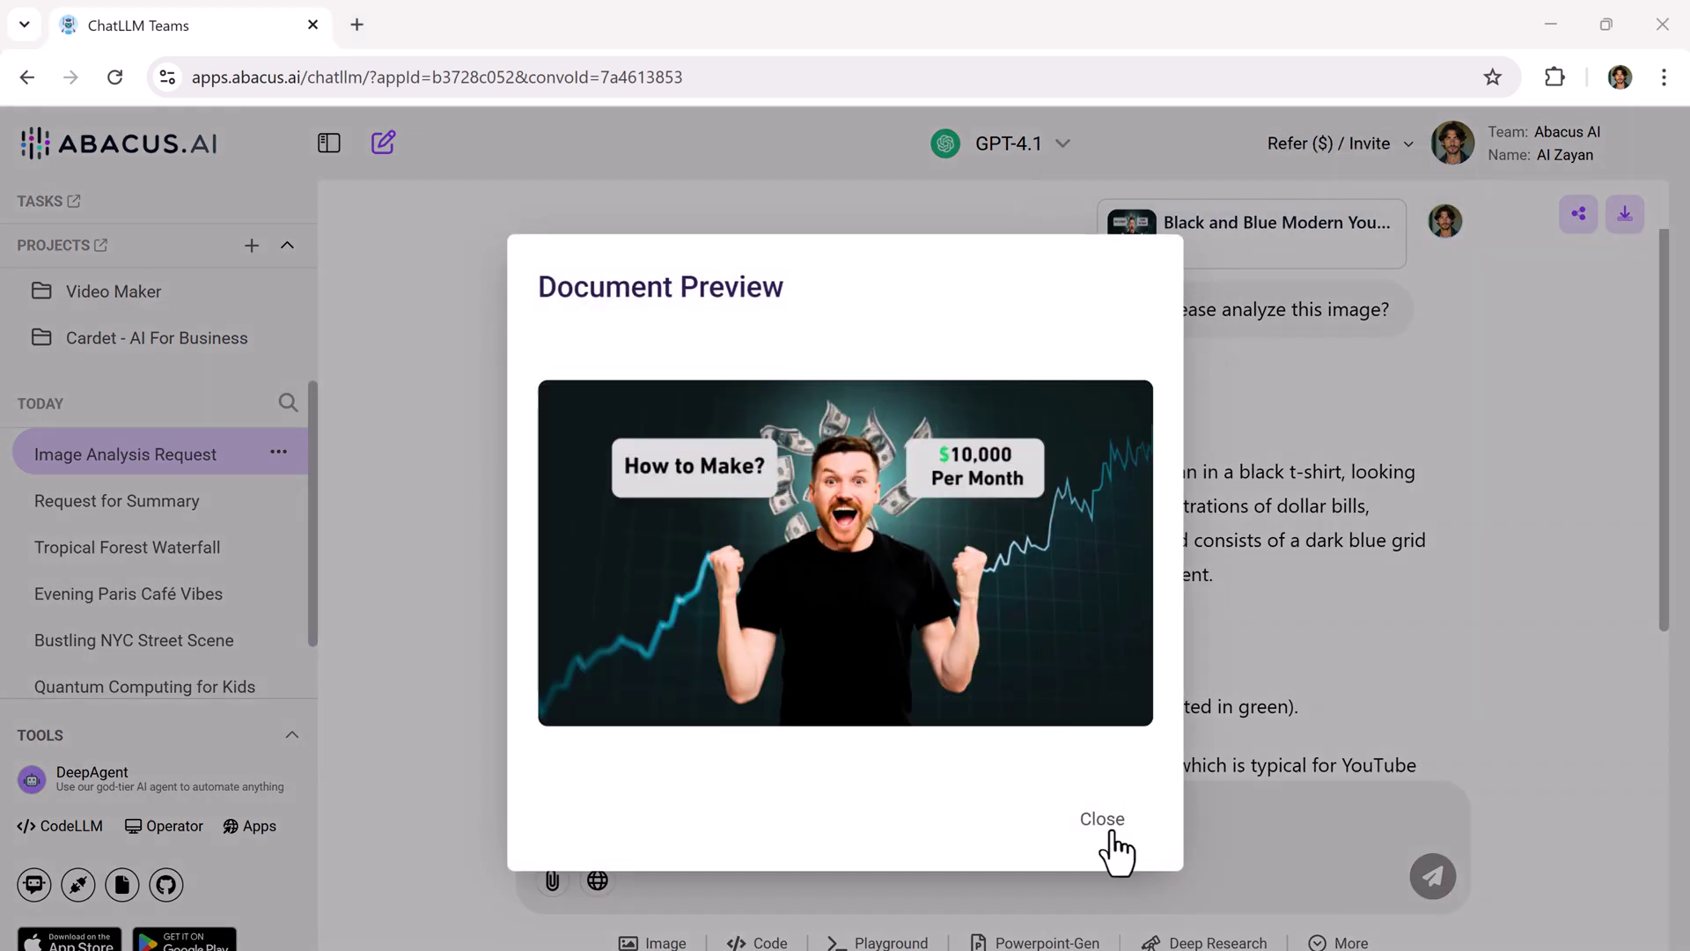
left_click(1114, 847)
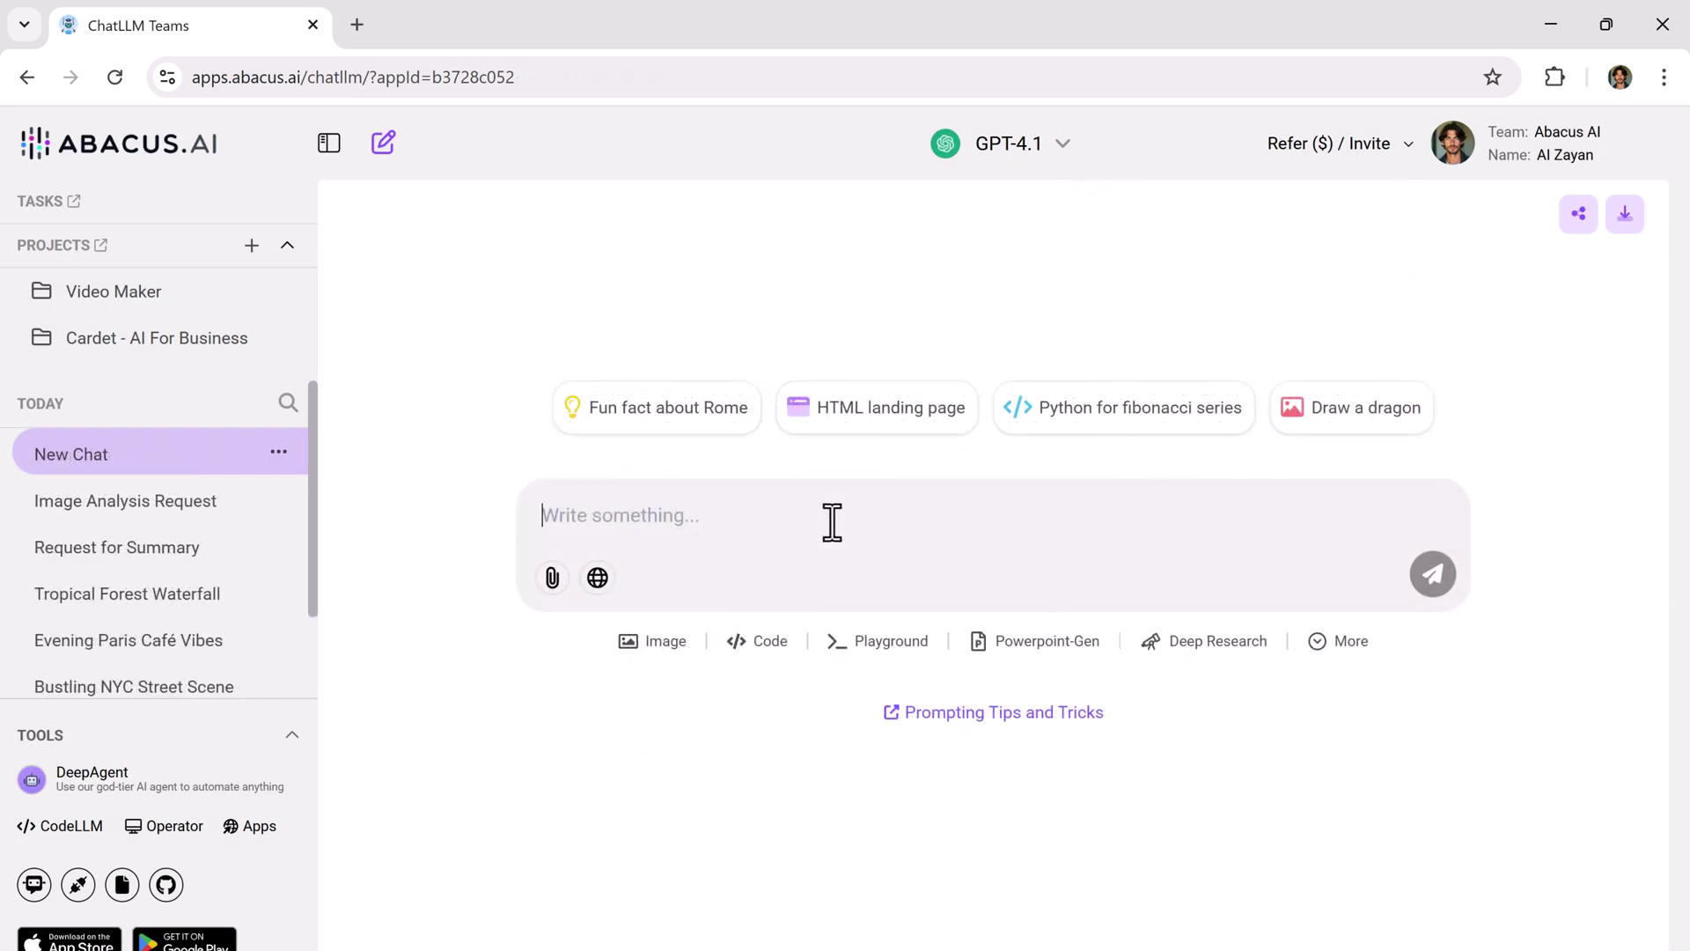
Request an essay on social media and regenerate it in the AI Detector Proof humanized tone.
type("write an essay on social media")
key("Return")
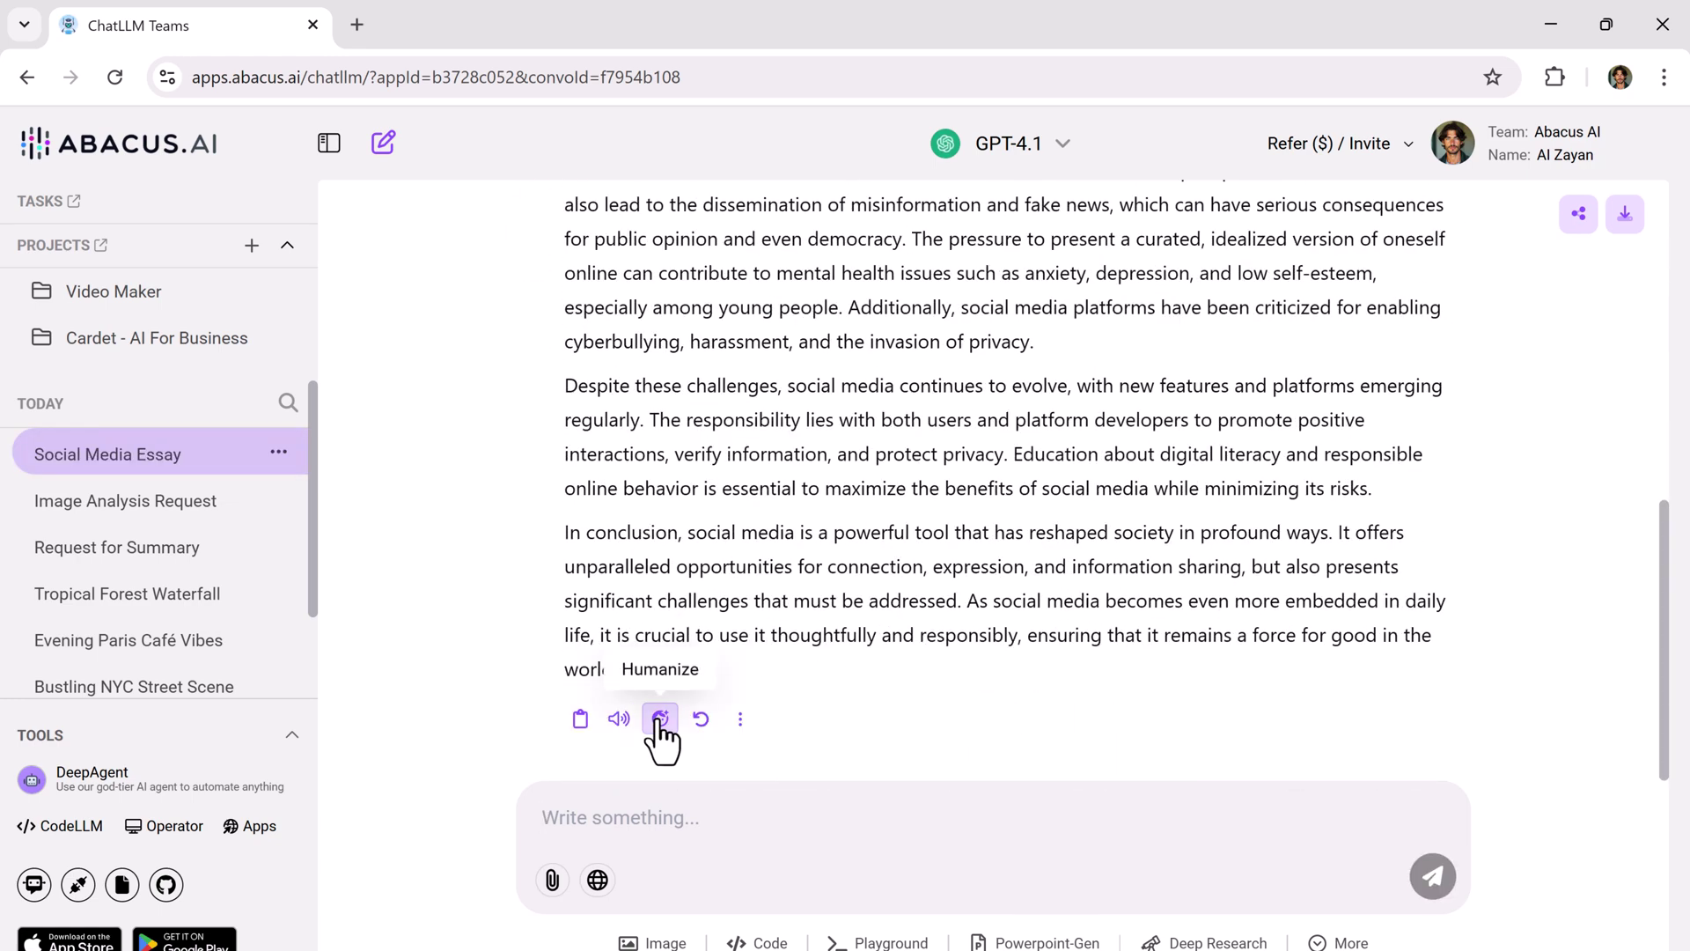
left_click(660, 720)
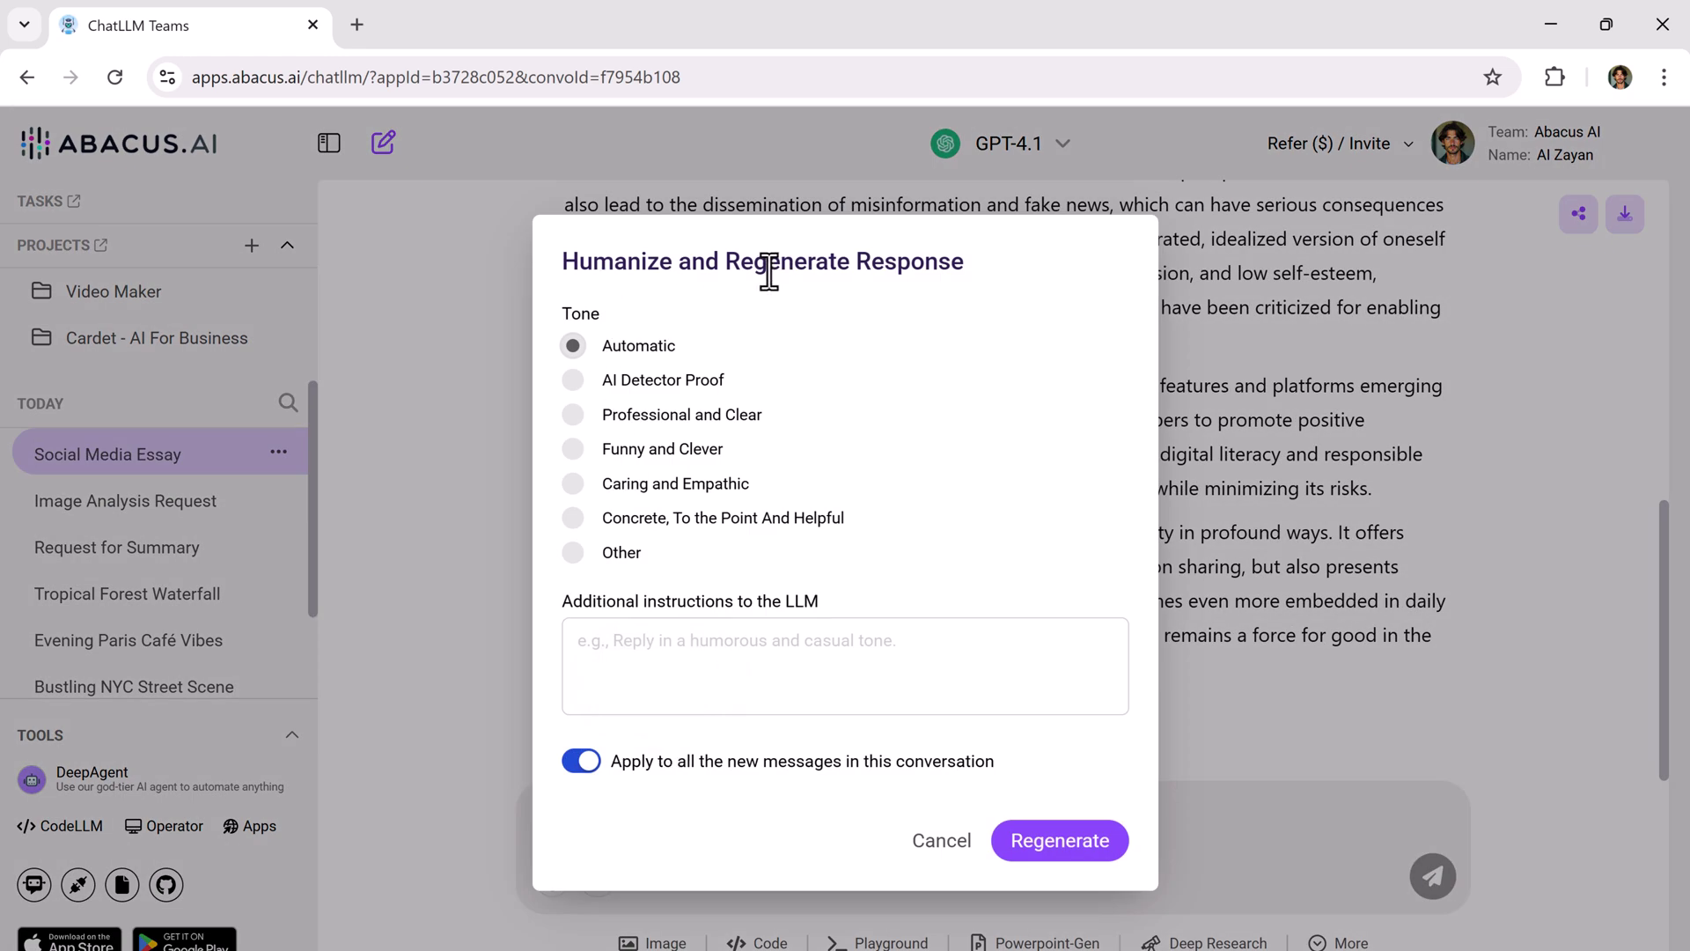
left_click(633, 378)
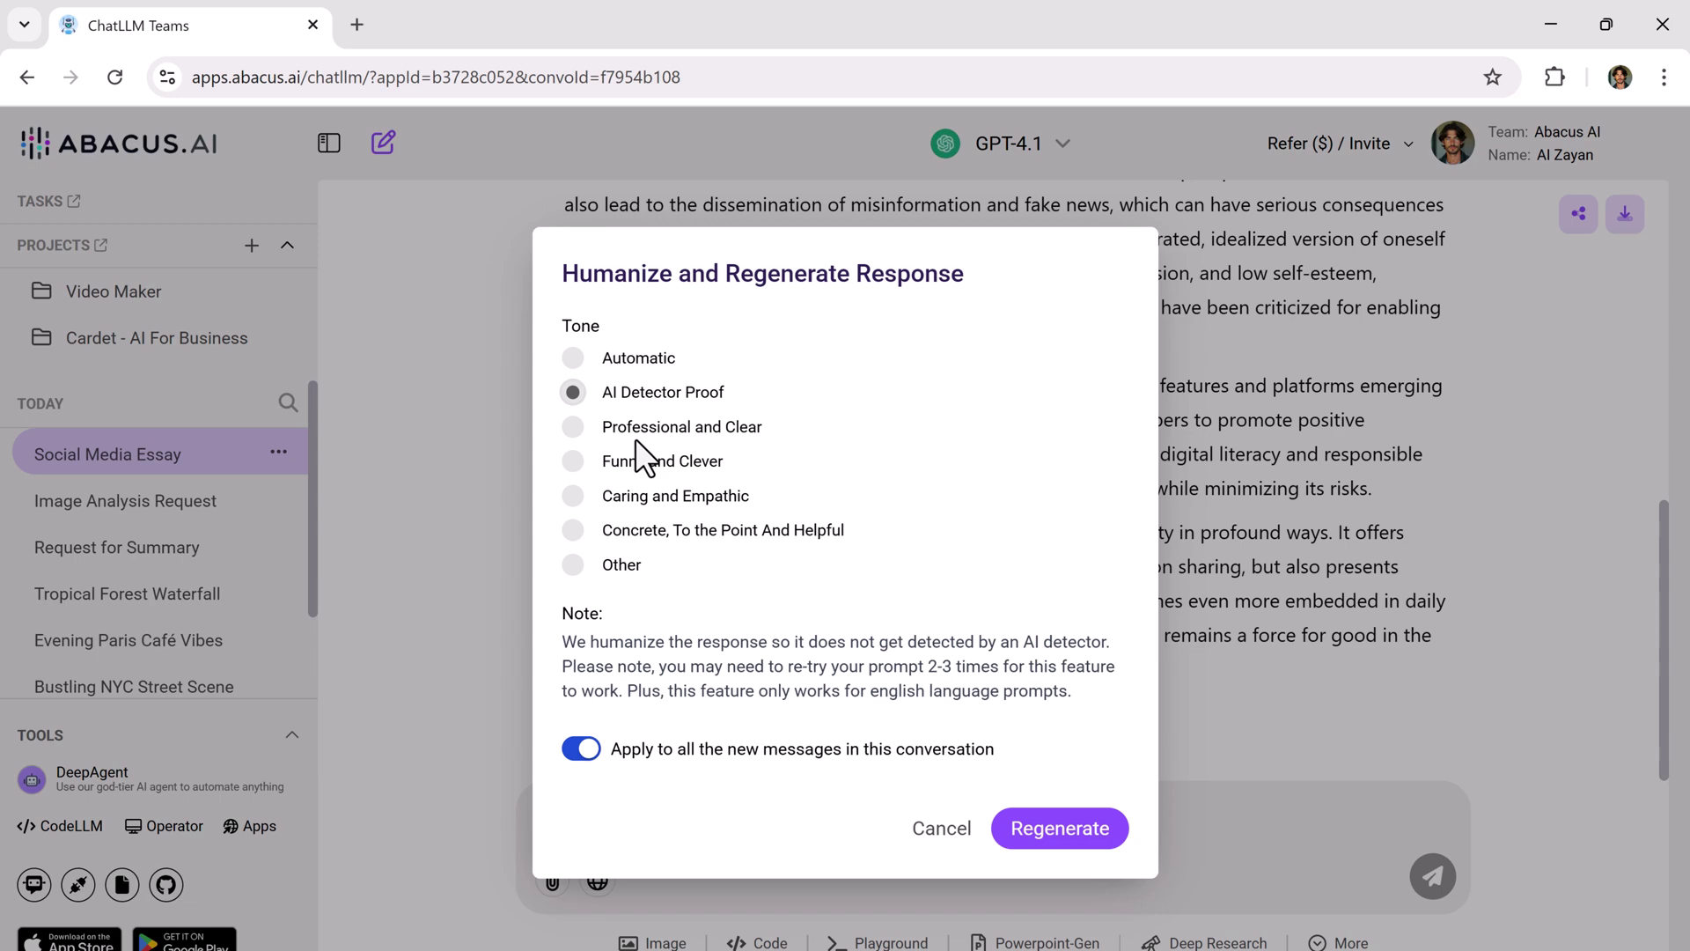
left_click(1052, 835)
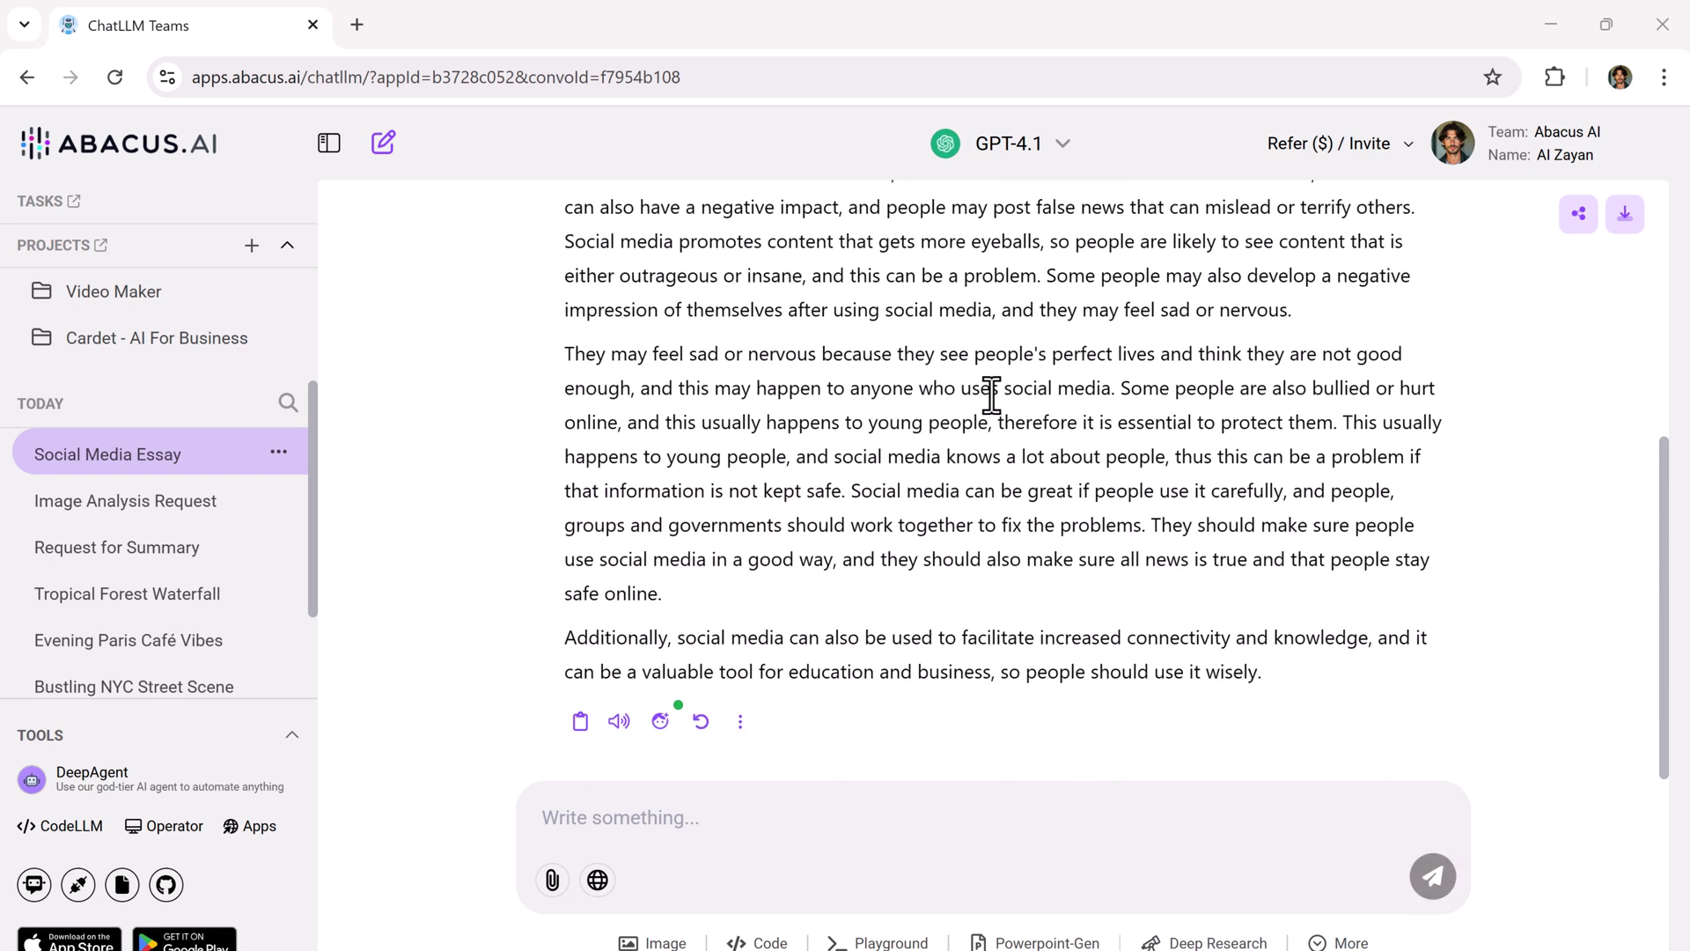
scroll(991, 395, "up", 5)
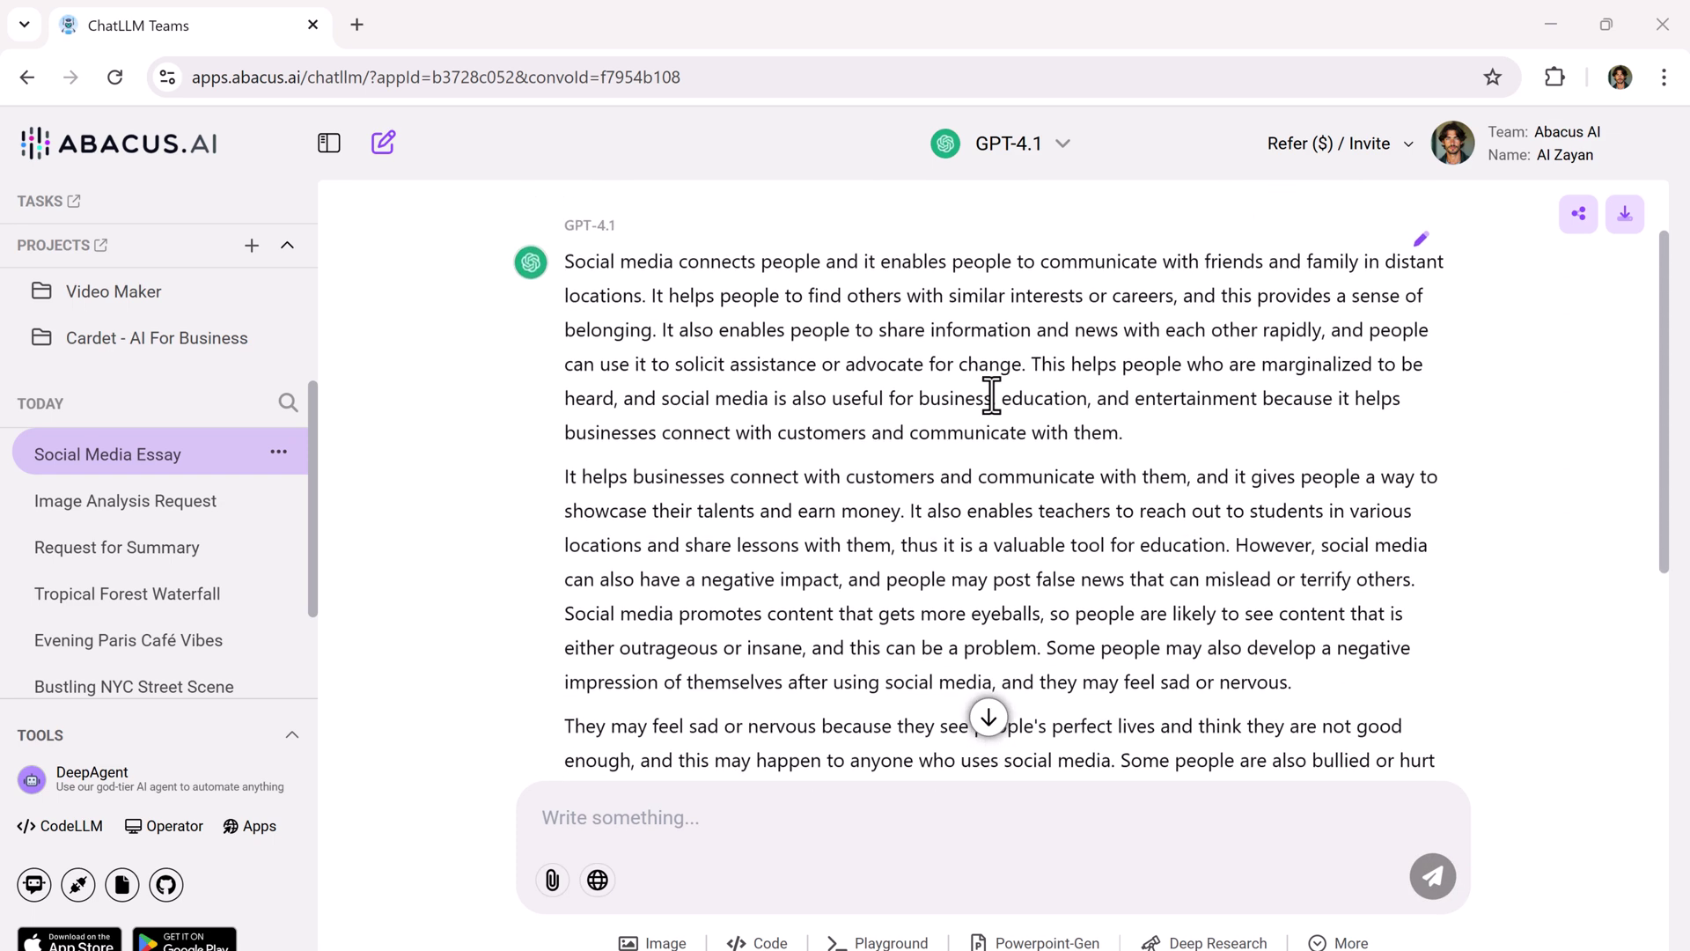
scroll(991, 394, "down", 5)
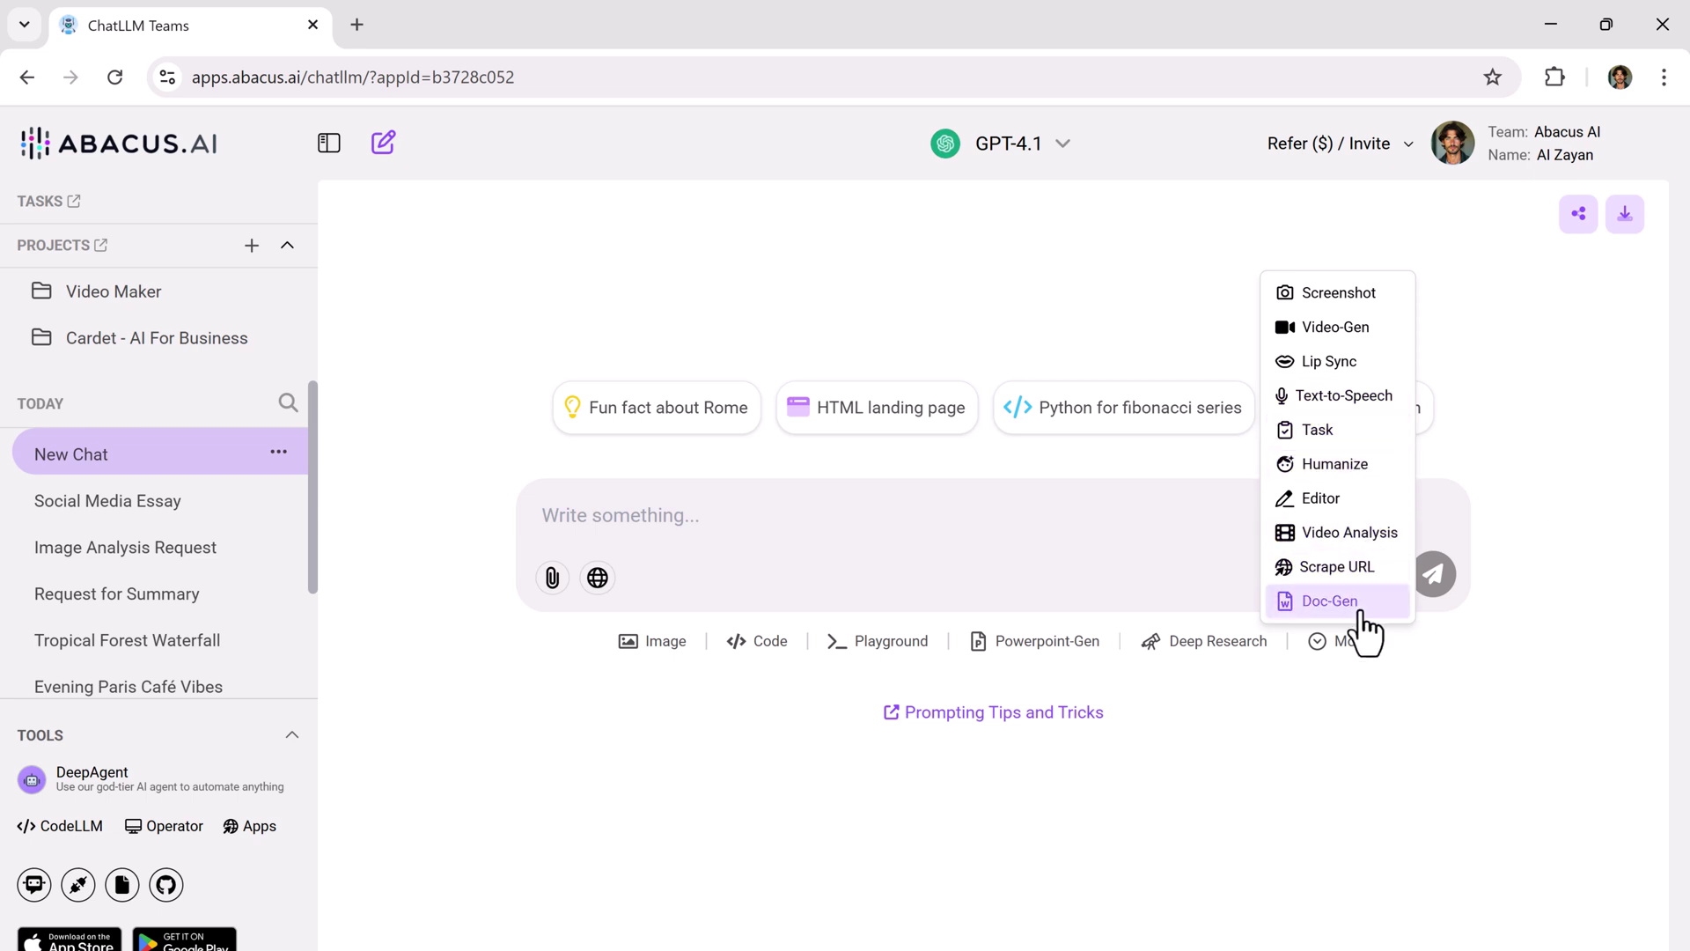
Dismiss the extra tools list and bring up the CodeLLM download window with Mac, Linux and Windows installers.
left_click(934, 543)
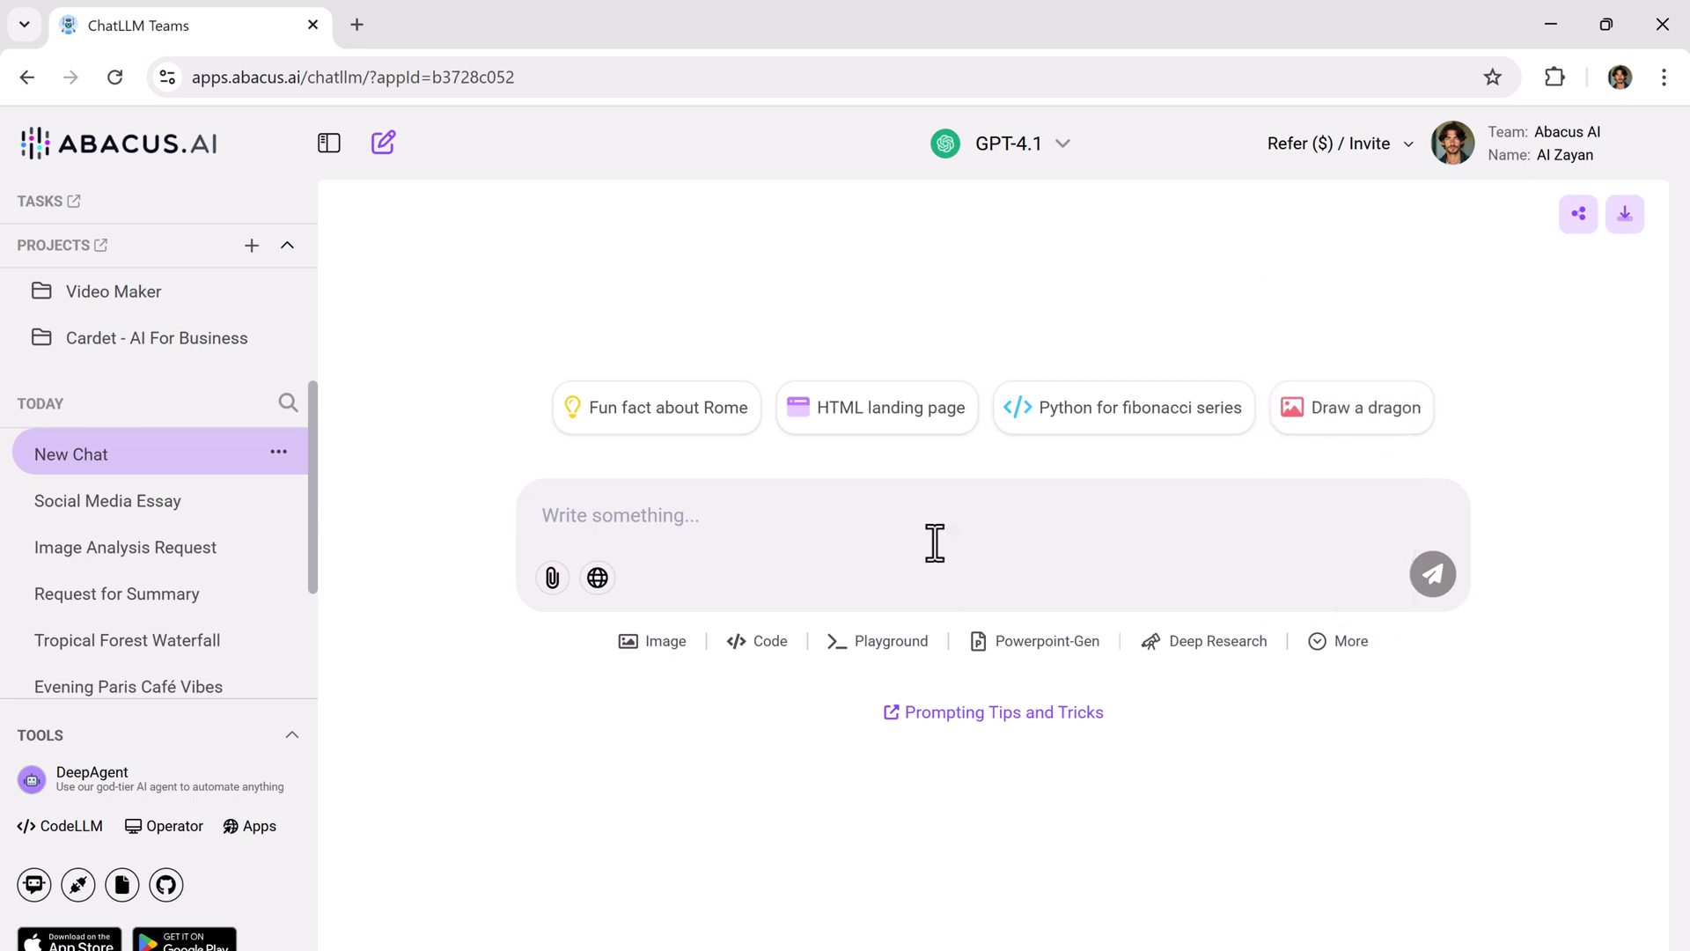
left_click(44, 831)
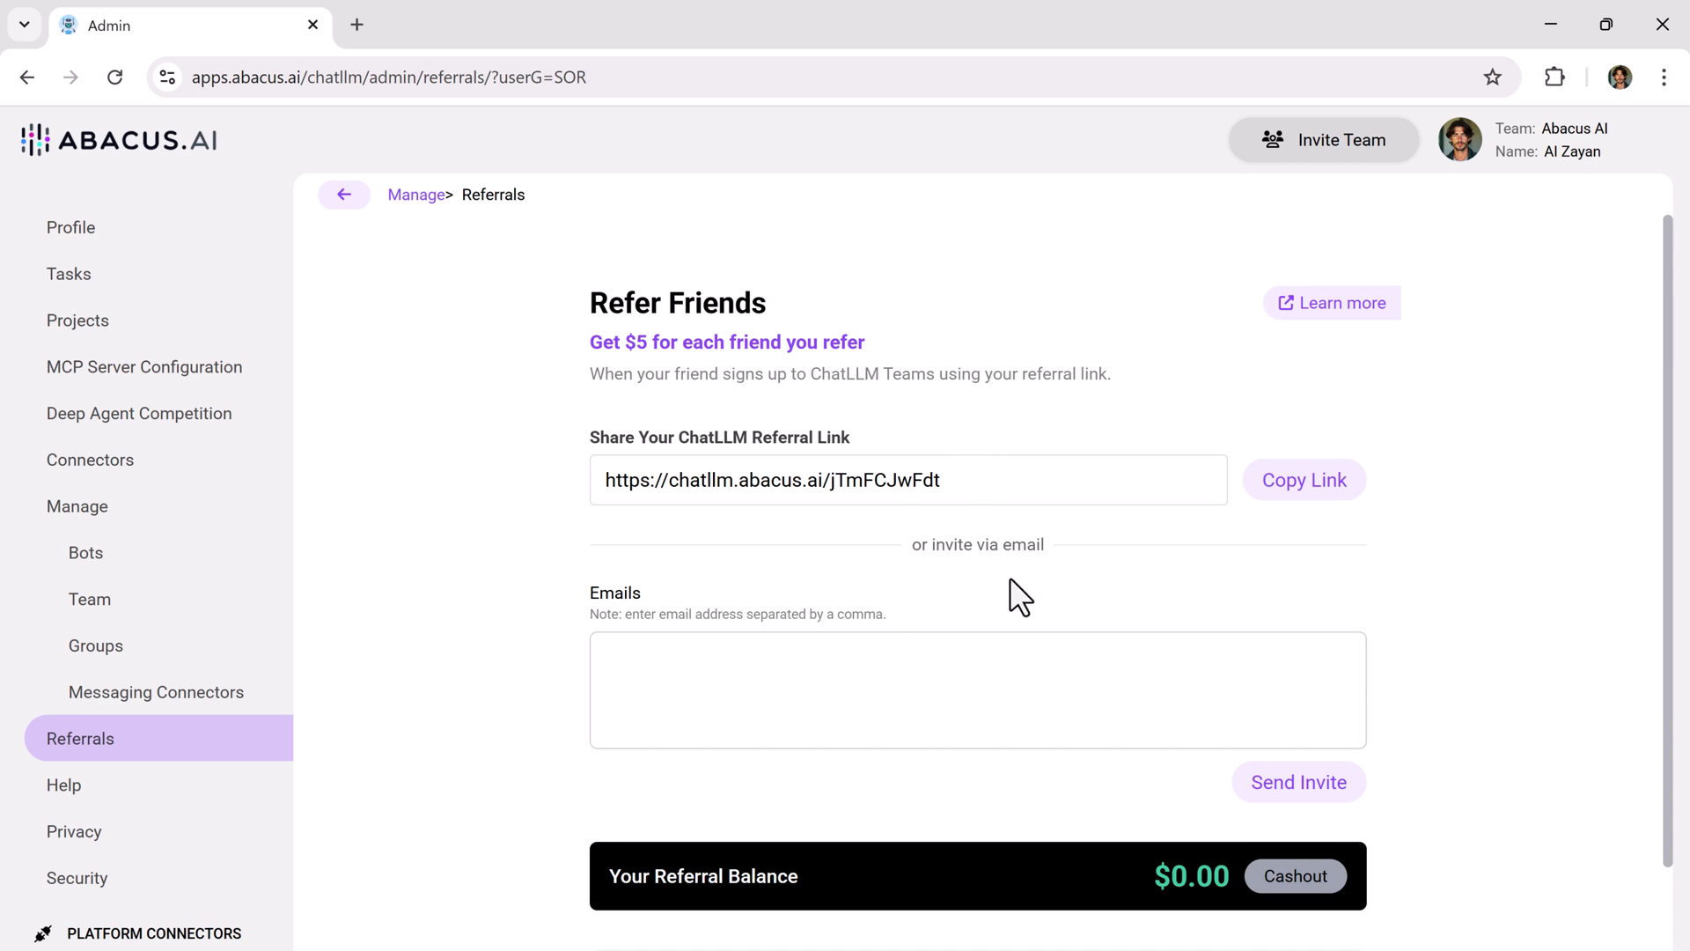
Scroll down the Referrals page to the Referrals and Invites lists.
scroll(1012, 682, "down", 2)
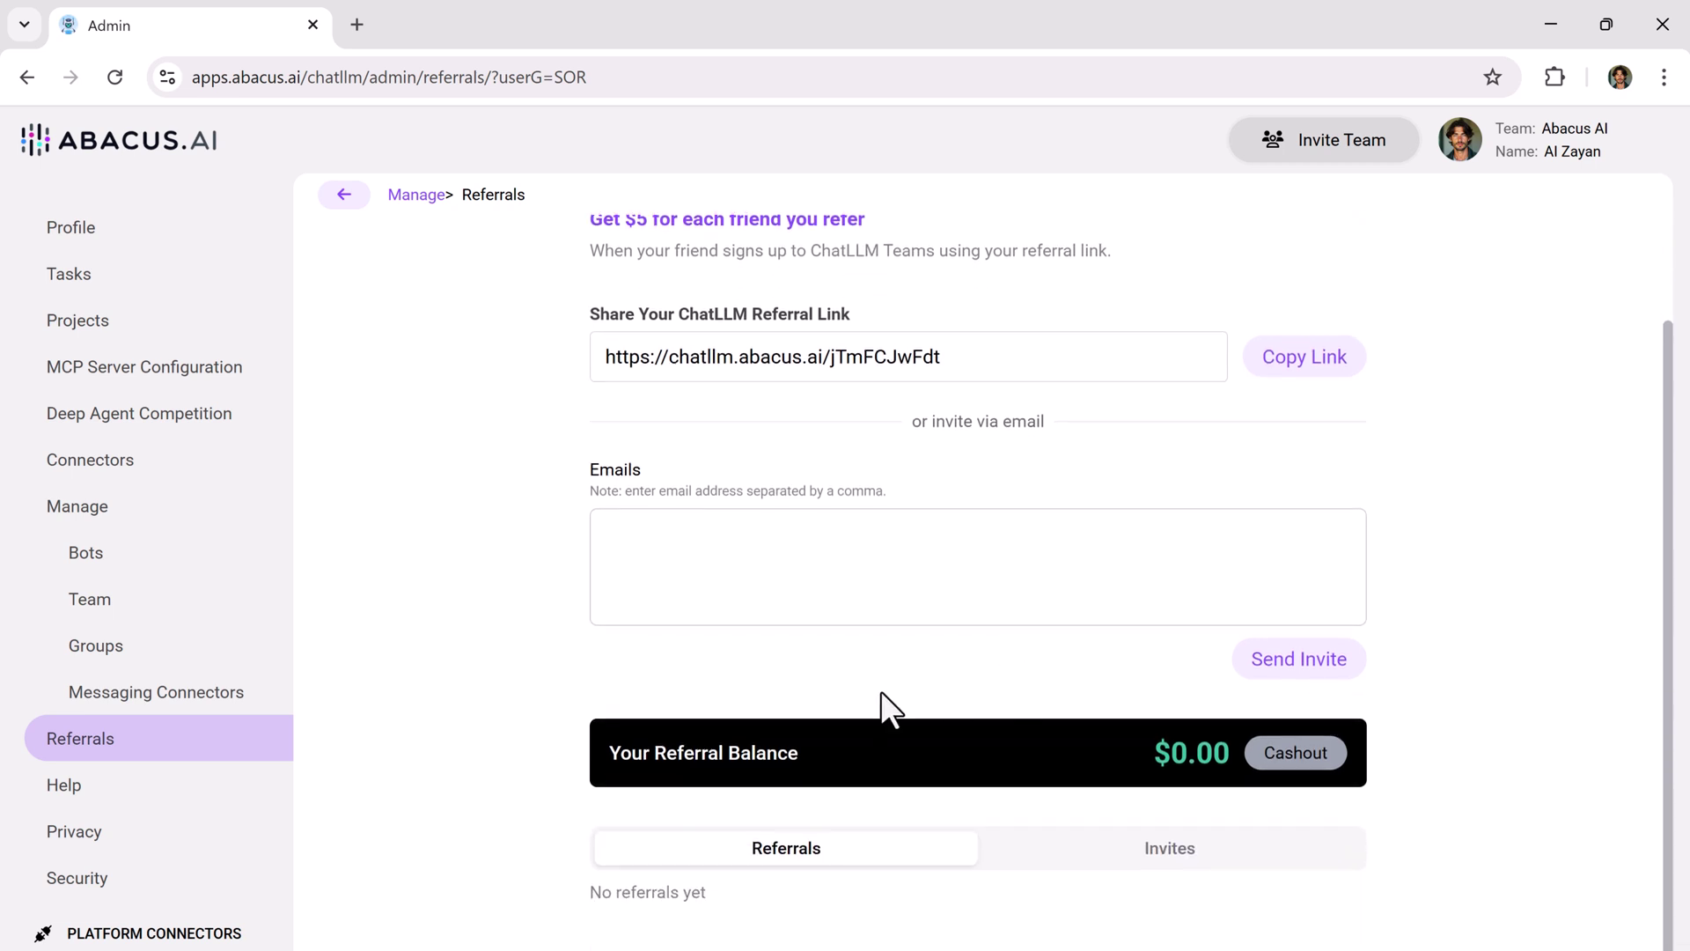
Scroll down the ChatLLM Teams landing page to the feature demo carousel.
scroll(1327, 574, "up", 2)
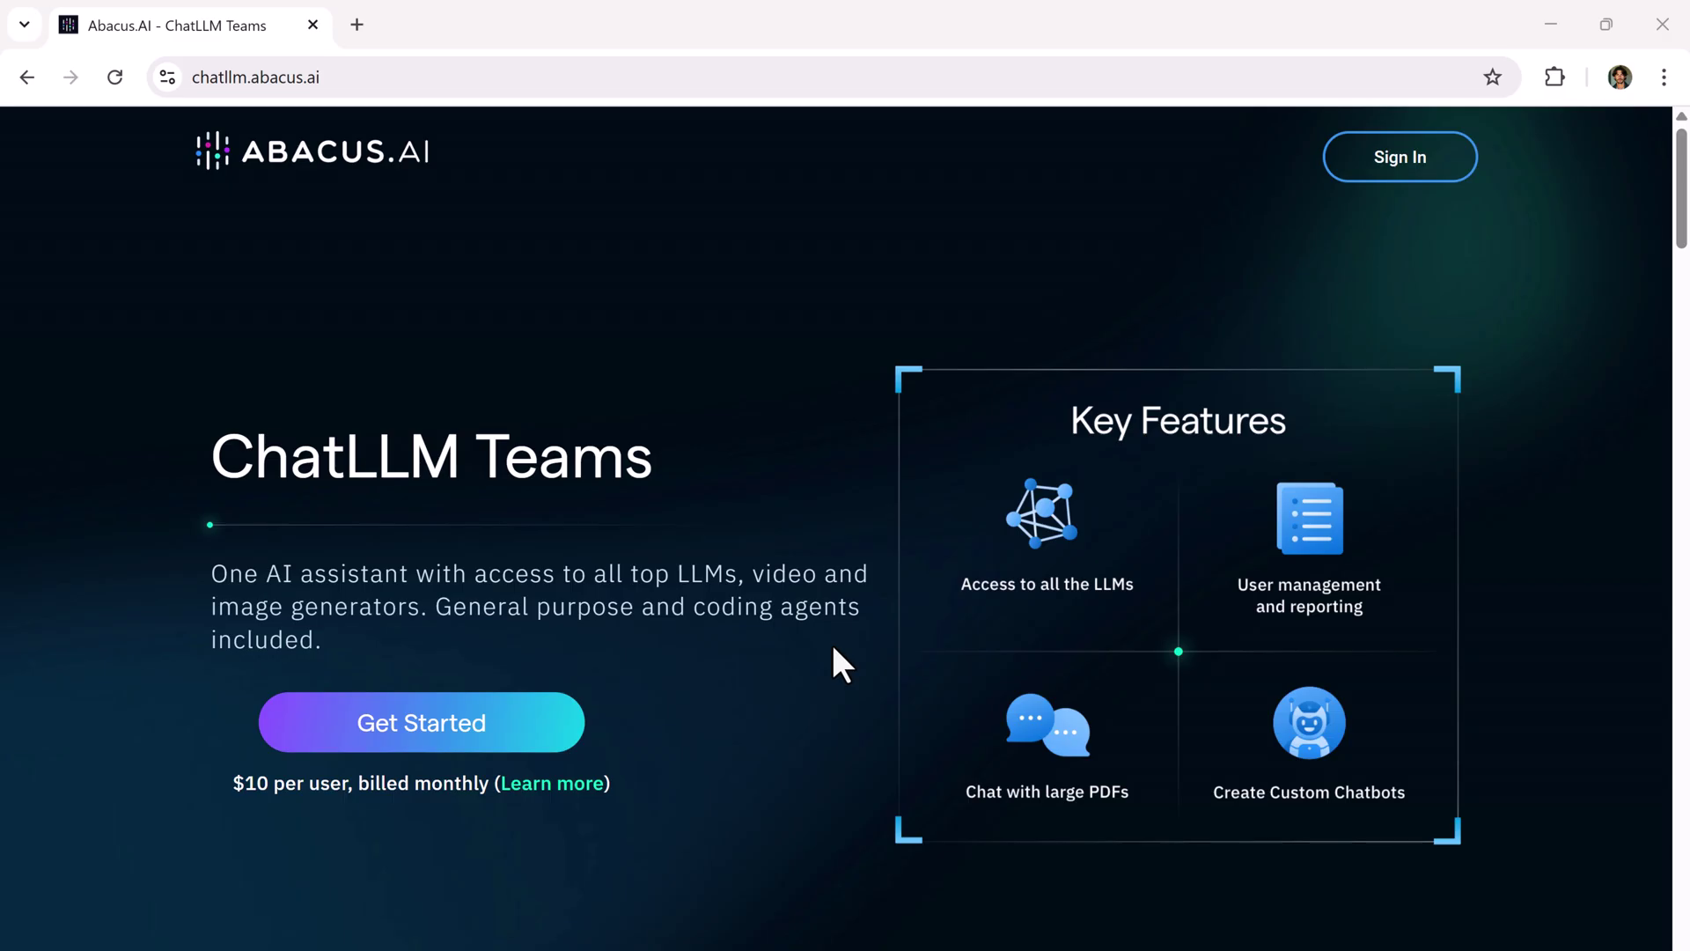
scroll(806, 637, "down", 5)
scroll(810, 641, "down", 4)
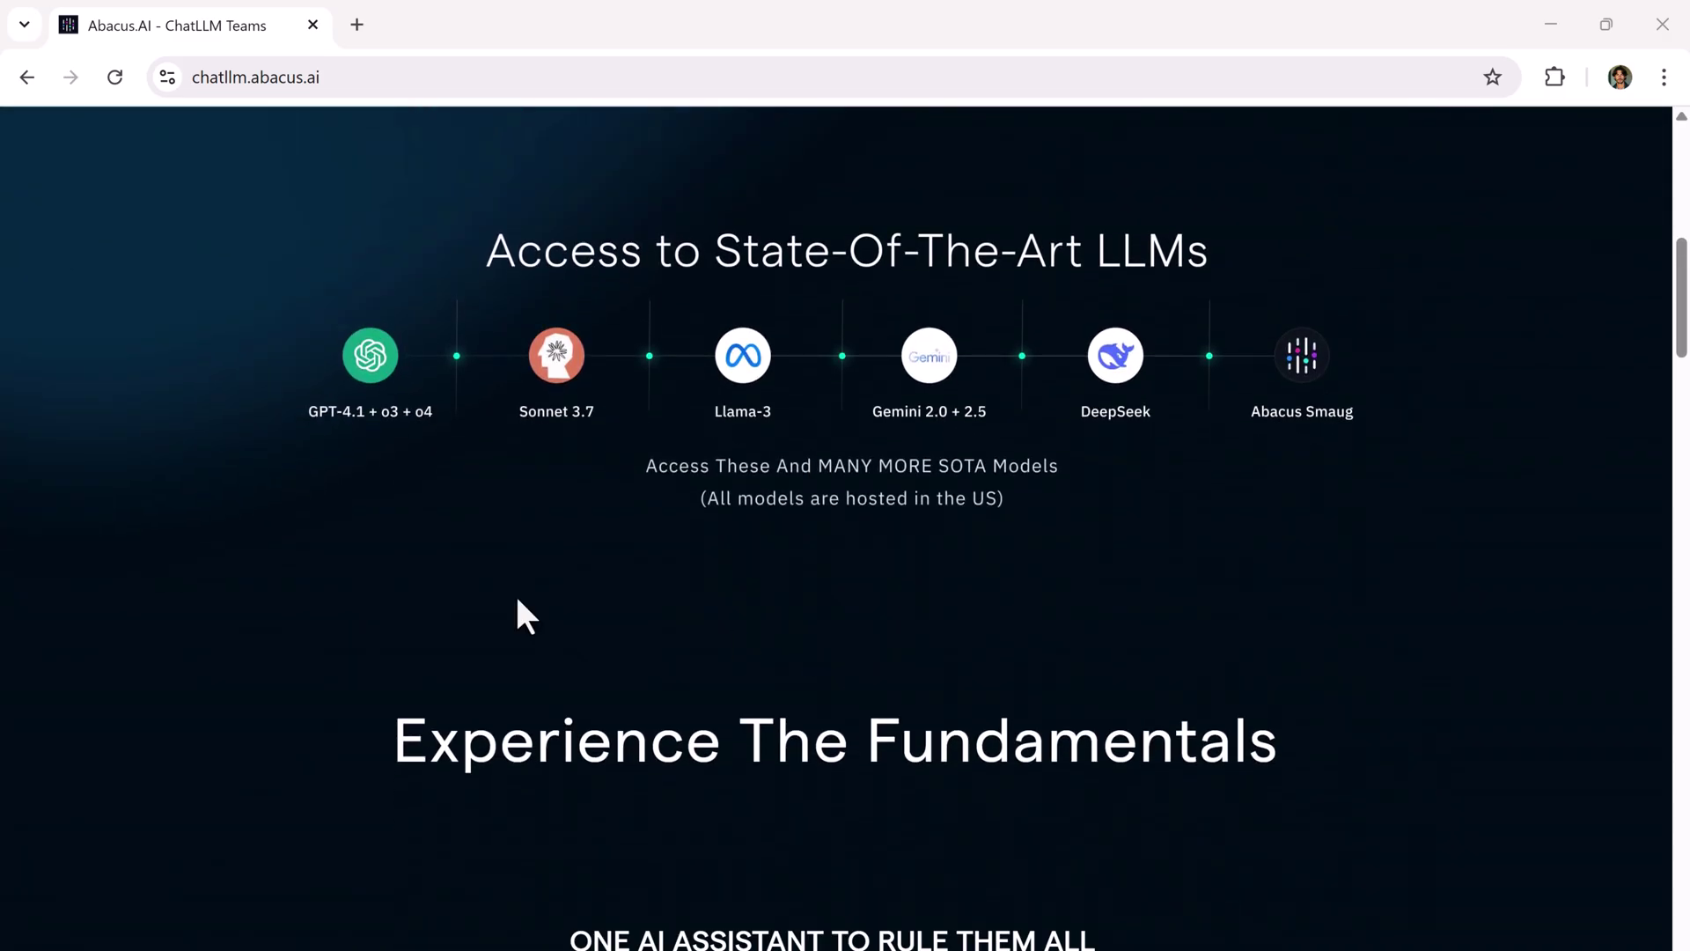
scroll(1270, 559, "down", 8)
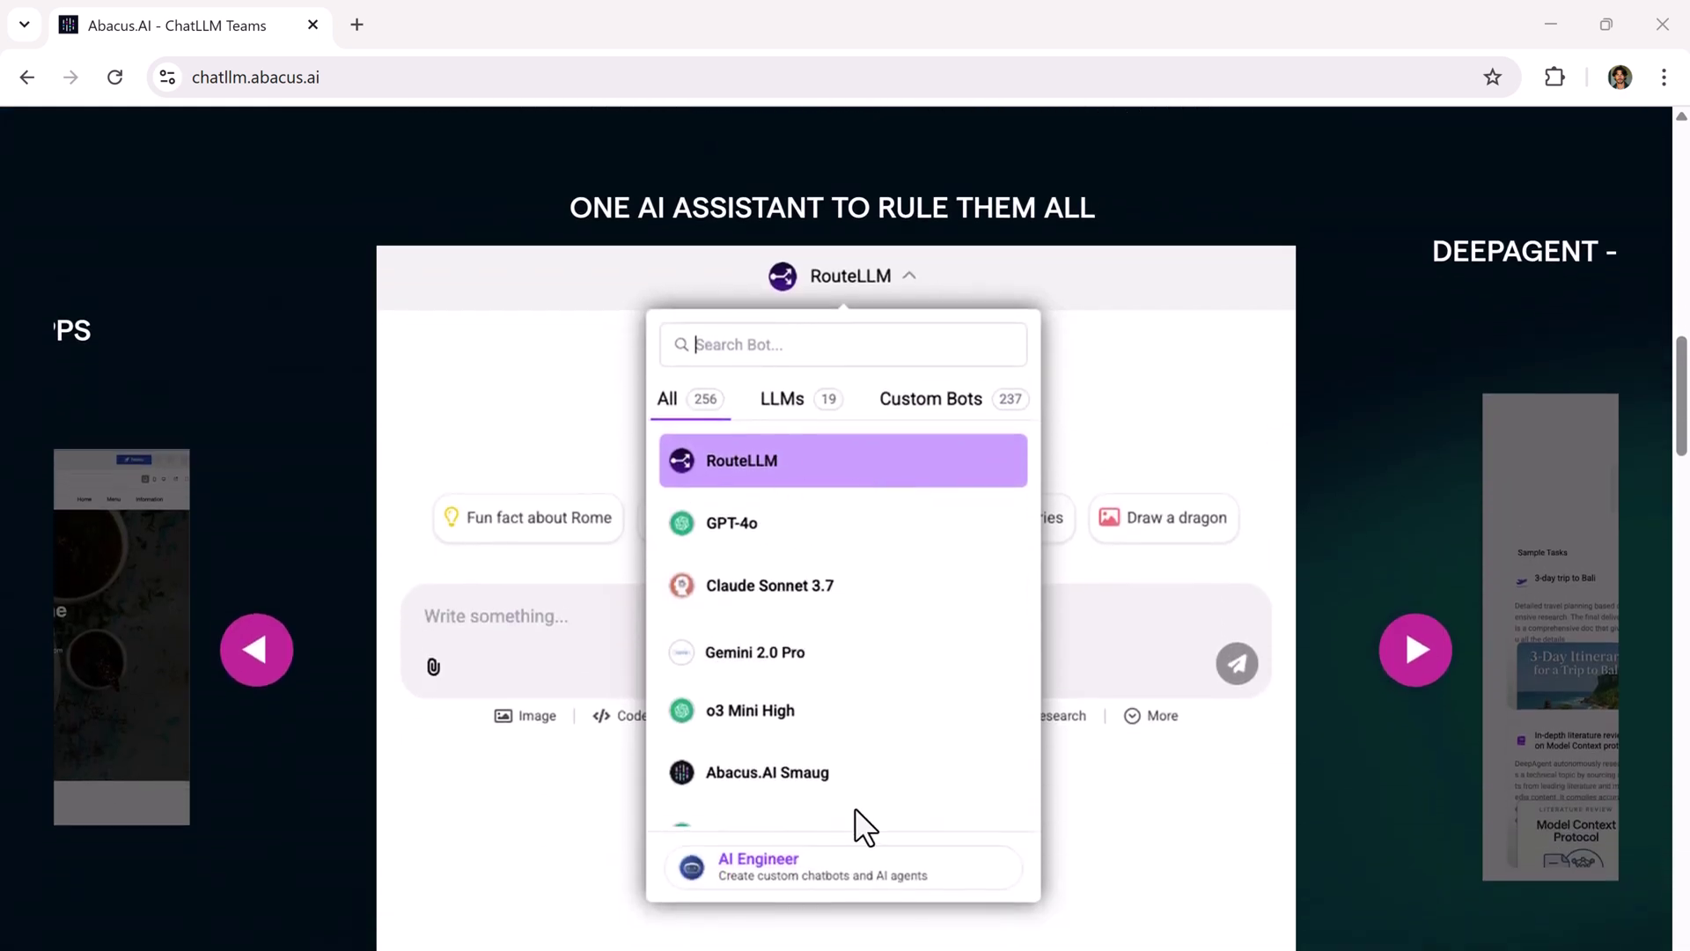
scroll(1452, 792, "down", 1)
Advance the carousel past DeepAgent, Search the Web, earnings summary and image generation to Generate Videos From Text.
left_click(1418, 618)
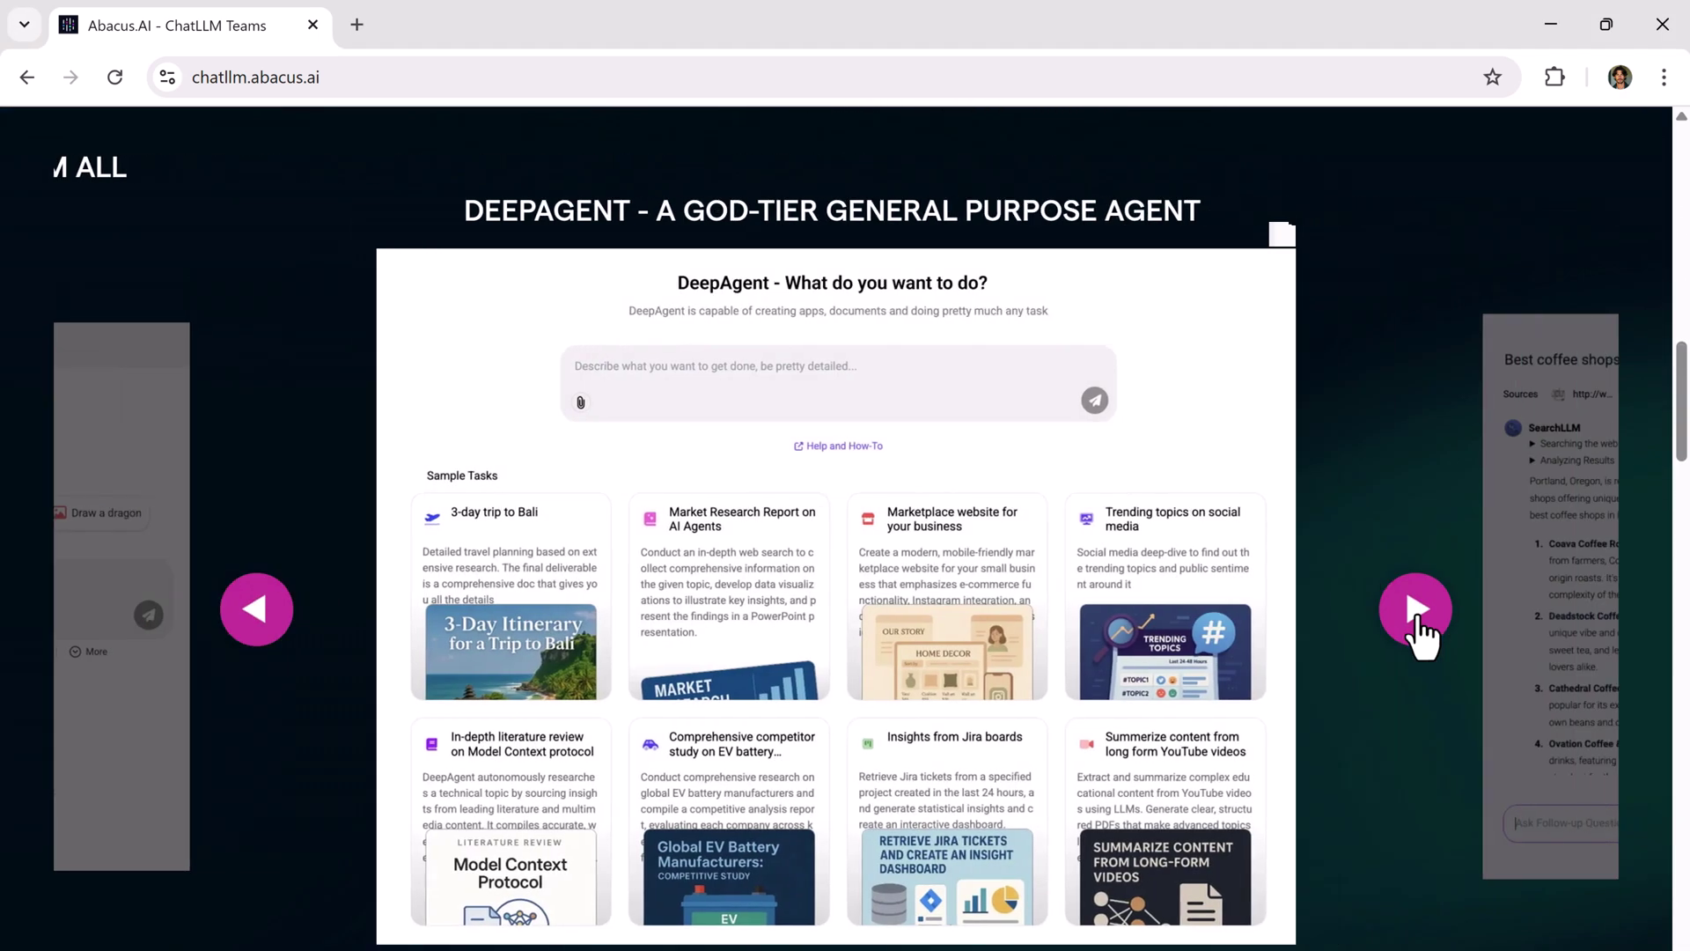
left_click(1417, 617)
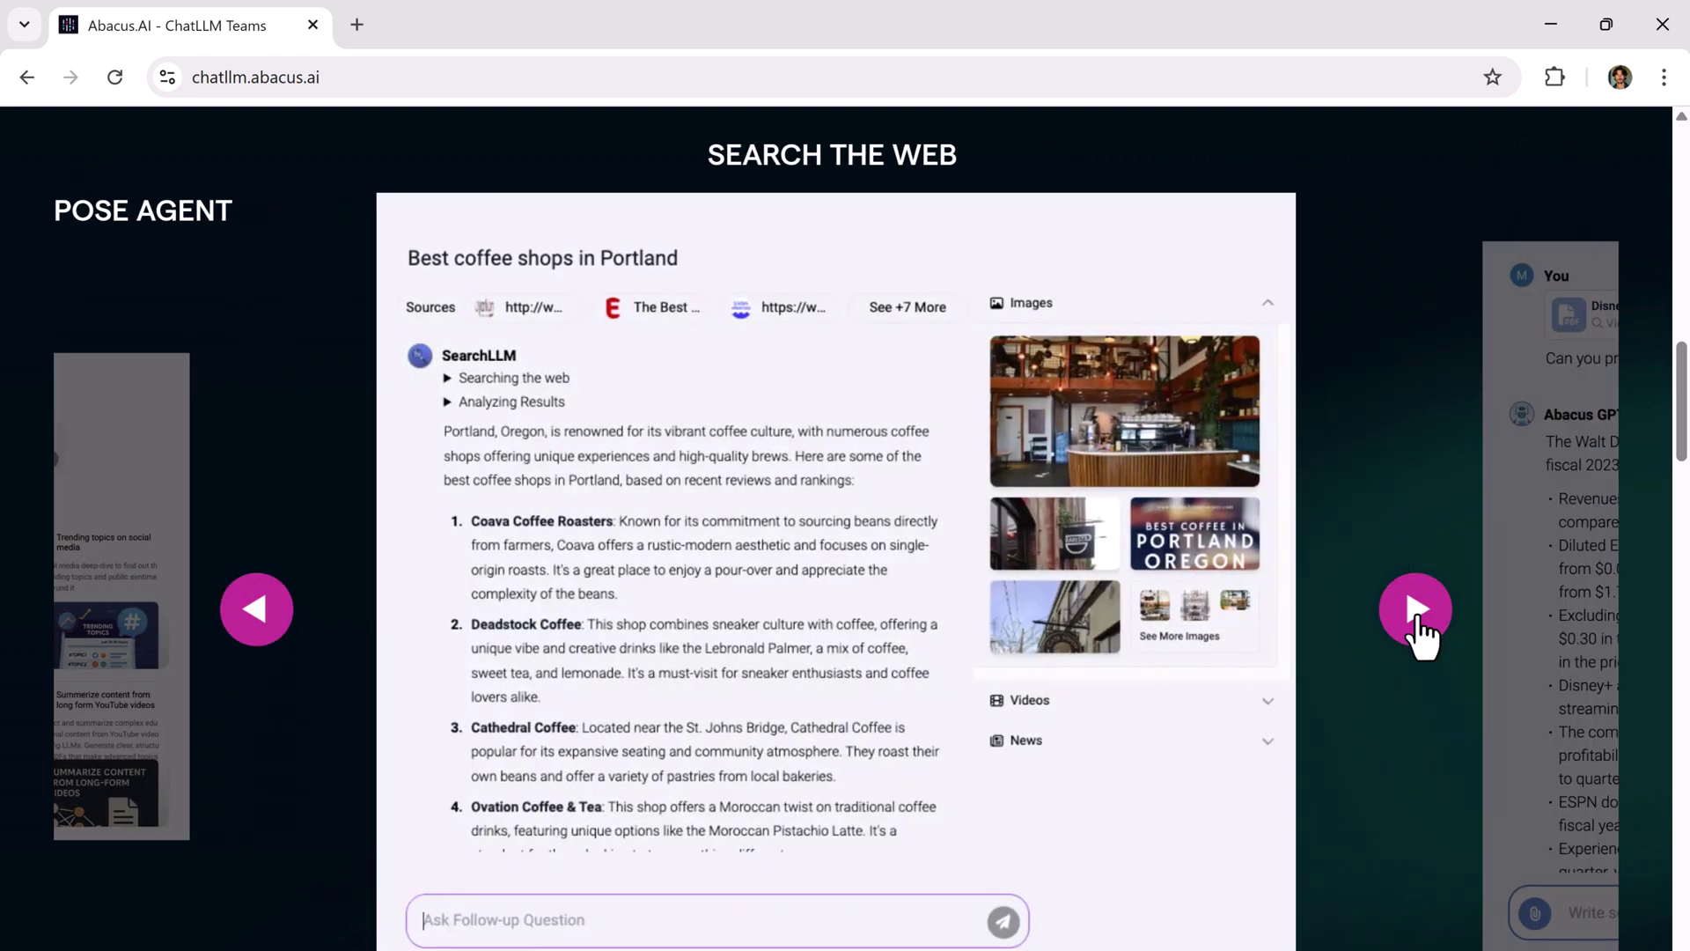
left_click(1418, 618)
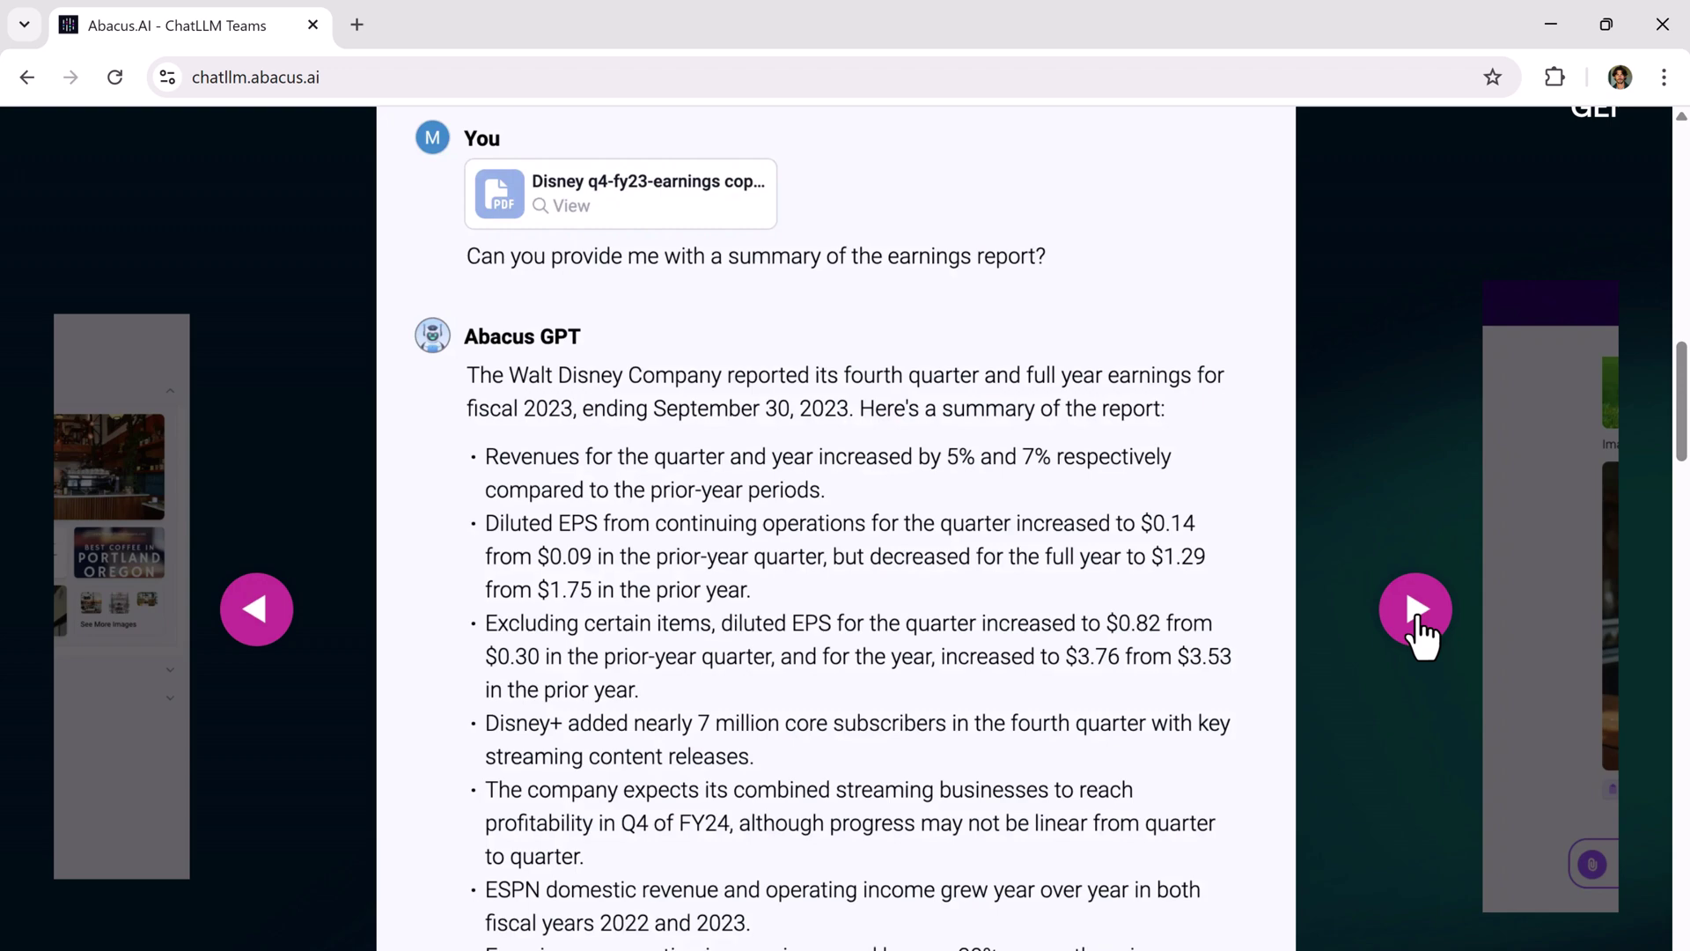
left_click(1418, 618)
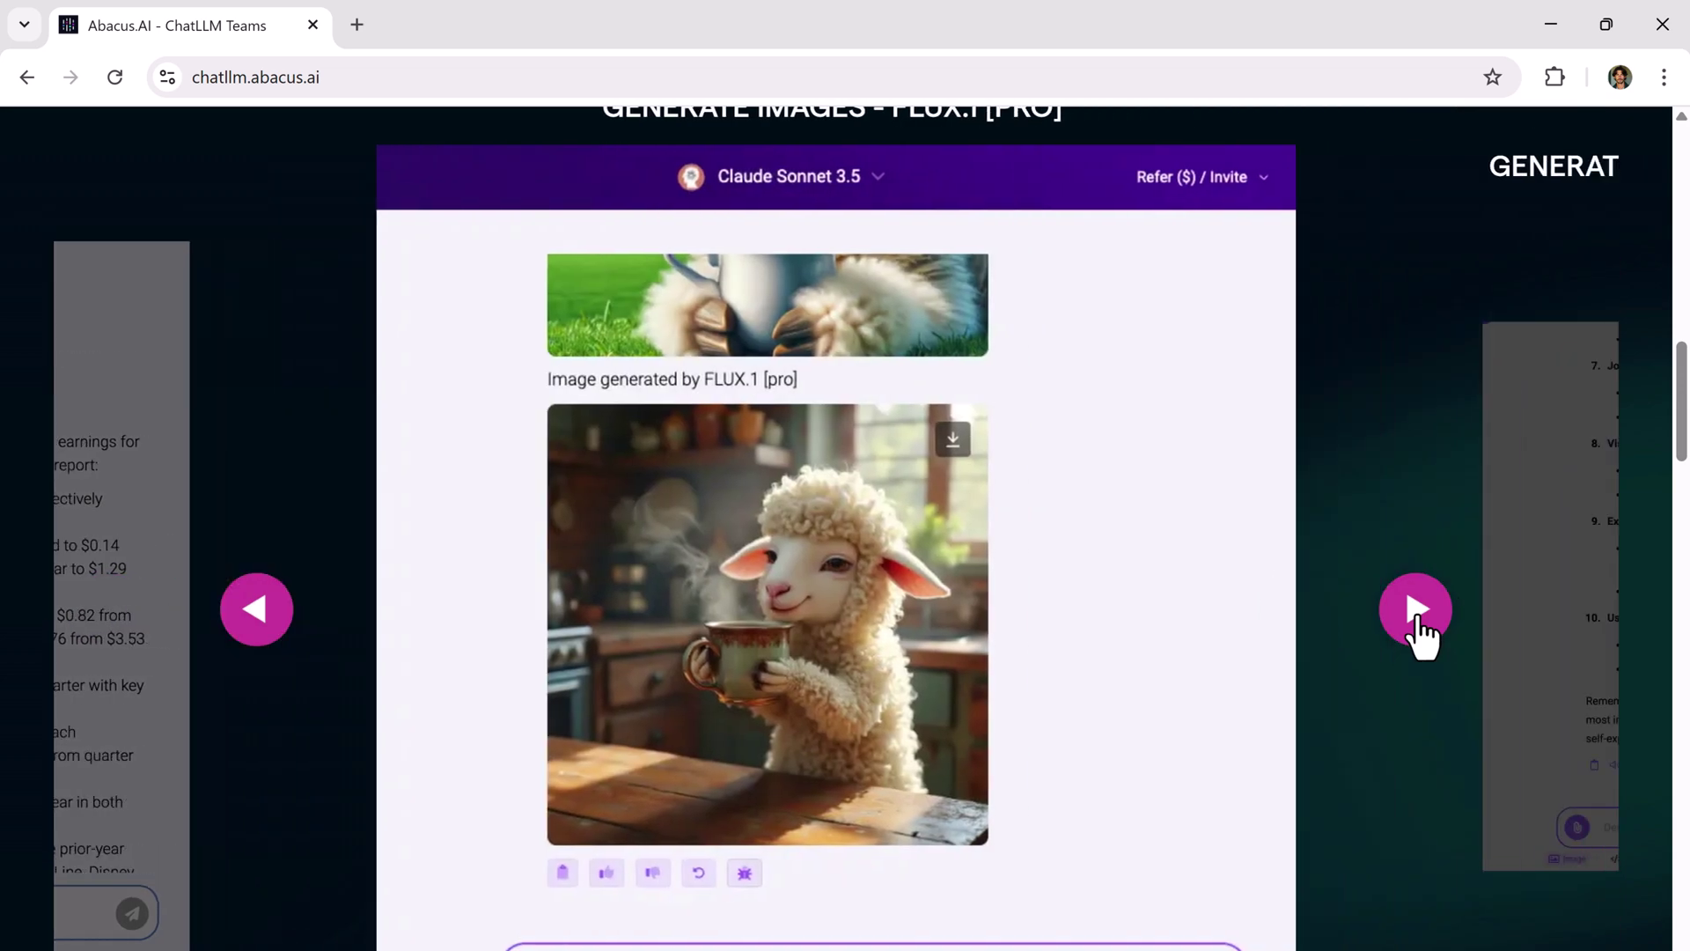
left_click(1418, 617)
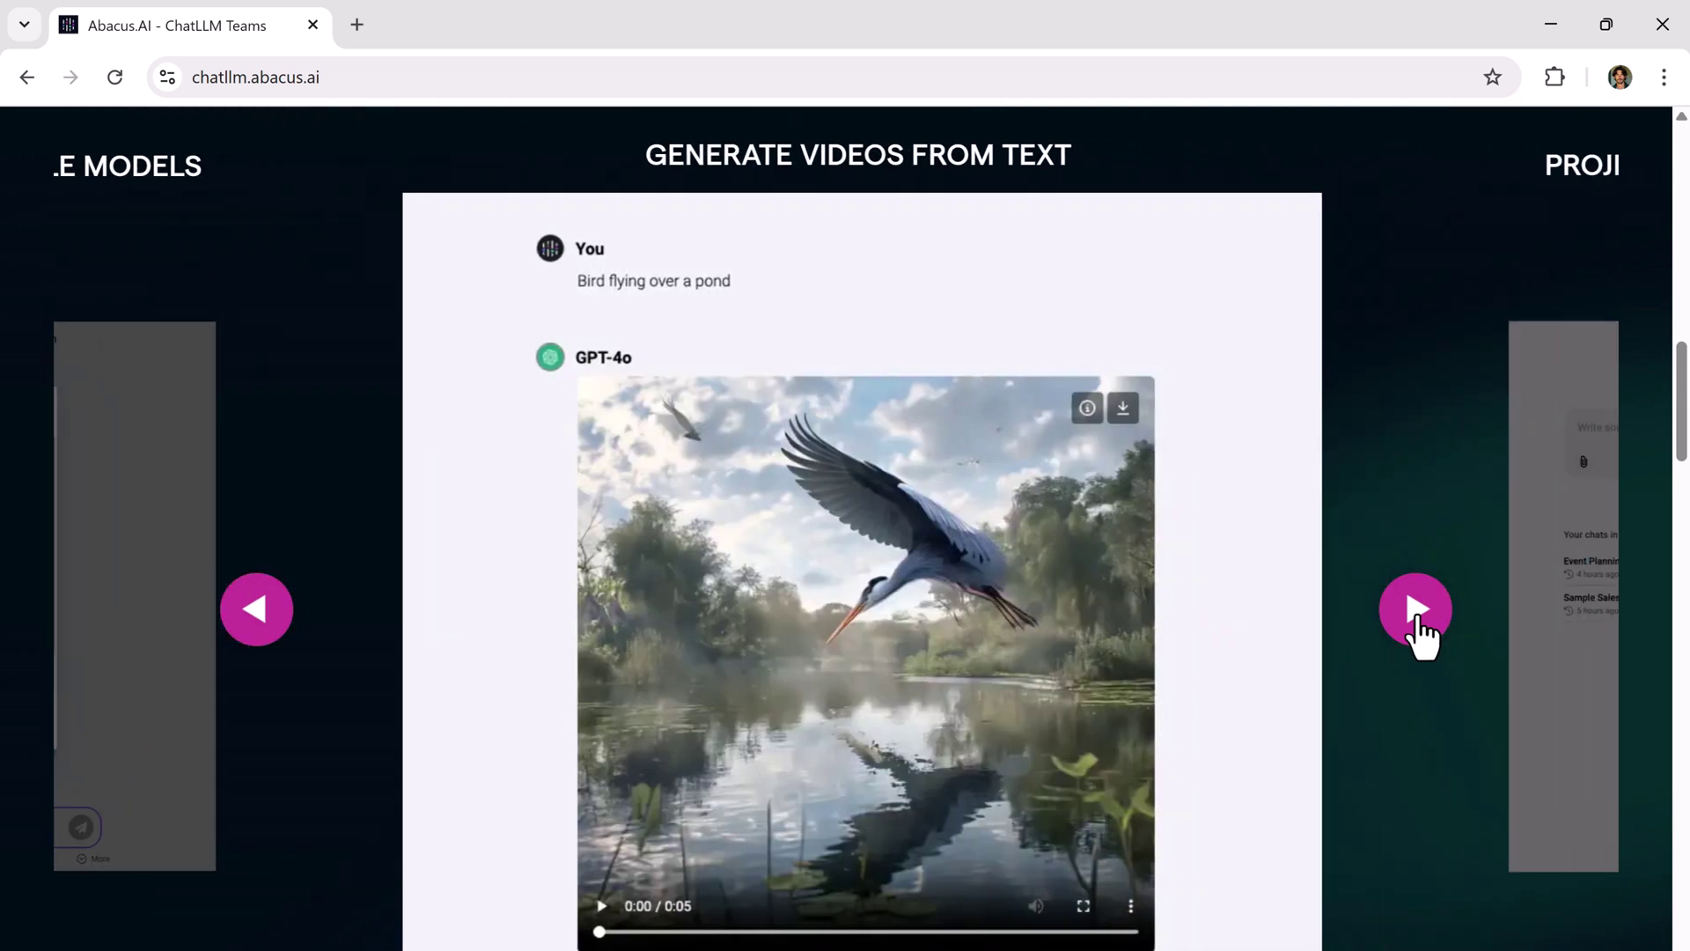